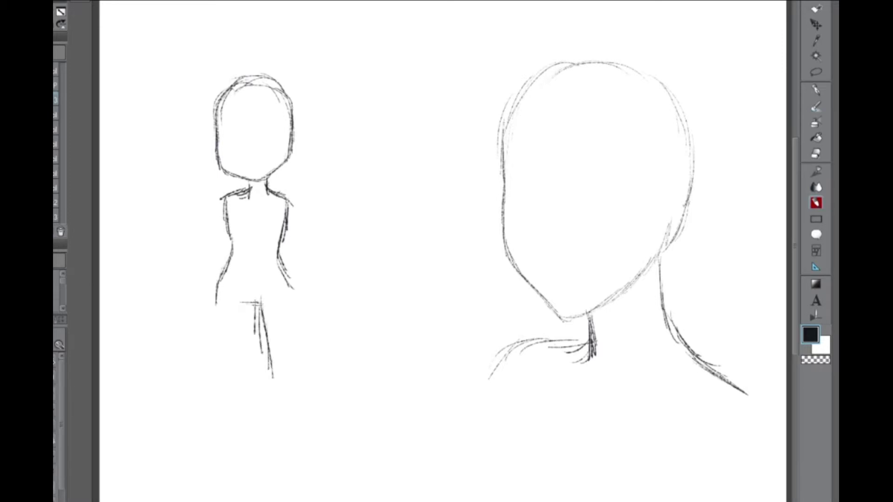
Undo the last stroke and sketch the hip contour and one leg of the small full-body figure.
key(ctrl+z)
drag(222, 279, 247, 306)
mouse_move(279, 277)
mouse_down()
mouse_move(253, 308)
mouse_move(275, 458)
mouse_move(290, 279)
mouse_up()
mouse_move(246, 311)
mouse_down()
mouse_move(263, 461)
mouse_move(274, 463)
mouse_up()
Select and transform the sketched leg, then duplicate it and mirror the copy to form the opposite leg.
key(m)
key(ctrl+t)
key(Return)
key(ctrl+c)
key(ctrl+v)
key(ctrl+t)
drag(270, 367, 246, 368)
key(Return)
Sketch the small figure's arms folded across the torso.
click(816, 171)
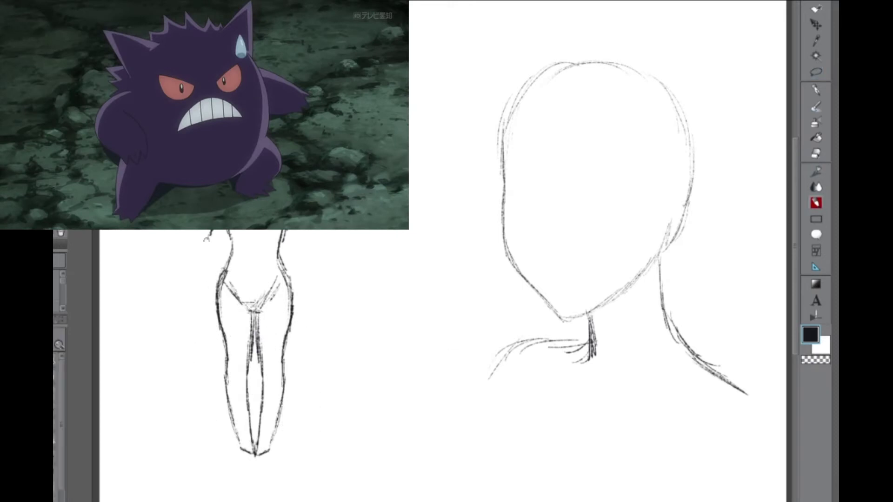
drag(213, 250, 278, 256)
drag(216, 242, 274, 236)
drag(294, 230, 288, 265)
drag(235, 251, 267, 258)
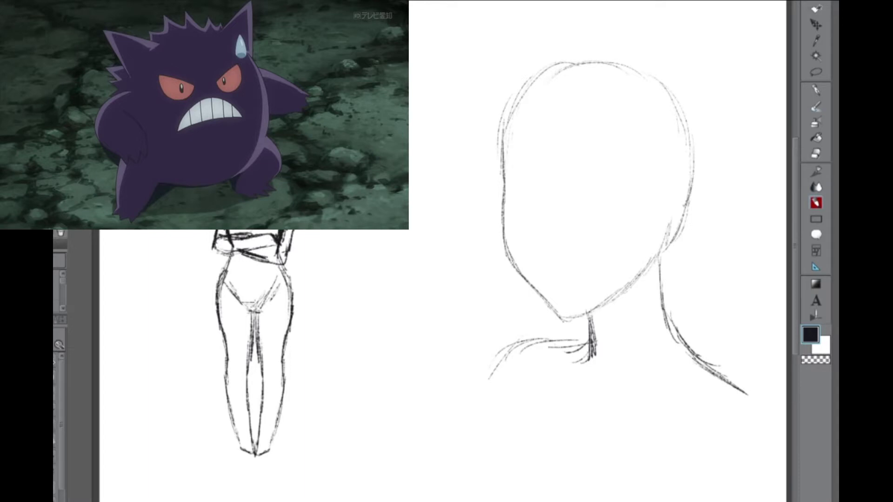
Strengthen the small figure's hip contour and erase the V-shaped guide lines at the pelvis.
drag(232, 261, 220, 326)
key(e)
drag(232, 286, 274, 300)
Lasso the small figure's hips and legs below the folded arms and reshape them with Free Transform.
key(m)
drag(225, 272, 230, 298)
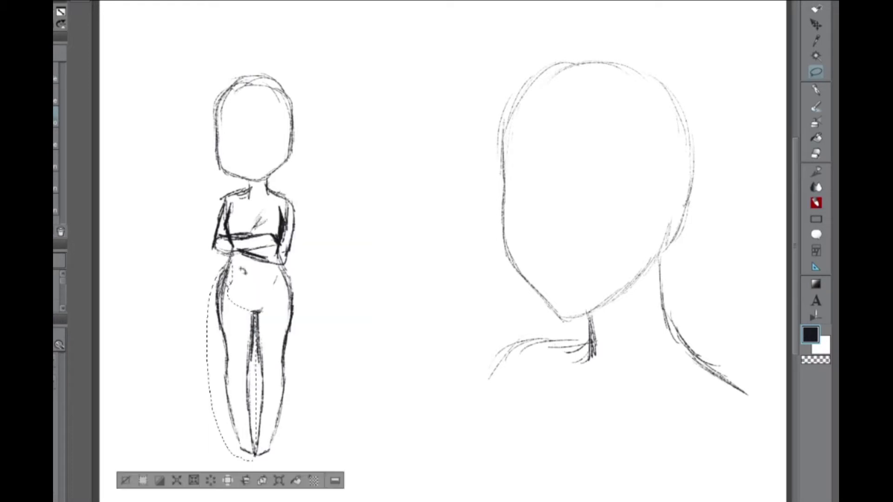
drag(231, 265, 268, 263)
right_click(268, 264)
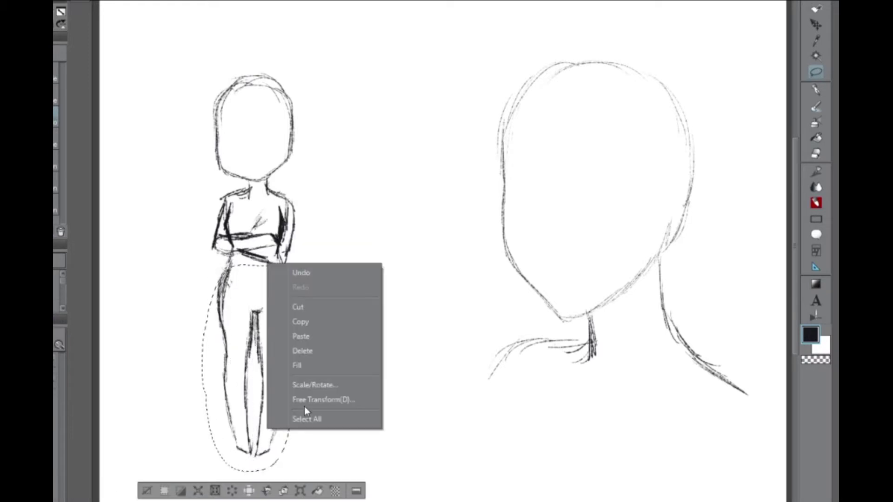
click(320, 399)
key(Return)
Erase and redraw the small figure's hips and legs, undoing the last three strokes.
key(e)
drag(248, 307, 248, 363)
drag(233, 453, 221, 279)
mouse_move(272, 297)
mouse_down()
mouse_move(261, 454)
mouse_move(258, 286)
mouse_move(275, 307)
mouse_move(256, 363)
mouse_move(279, 463)
mouse_move(289, 288)
mouse_up()
drag(222, 276, 227, 409)
mouse_move(224, 354)
mouse_down()
mouse_move(232, 465)
mouse_move(254, 471)
mouse_up()
drag(256, 467, 255, 331)
key(ctrl+z)
key(ctrl+z)
key(ctrl+z)
Lasso the small figure's lower body and transform the selection.
key(l)
drag(247, 290, 248, 293)
right_click(277, 218)
click(316, 242)
key(Return)
Clean up the small figure's hip outline and erase stray lines around the folded arms.
key(e)
drag(258, 298, 251, 330)
drag(285, 270, 293, 340)
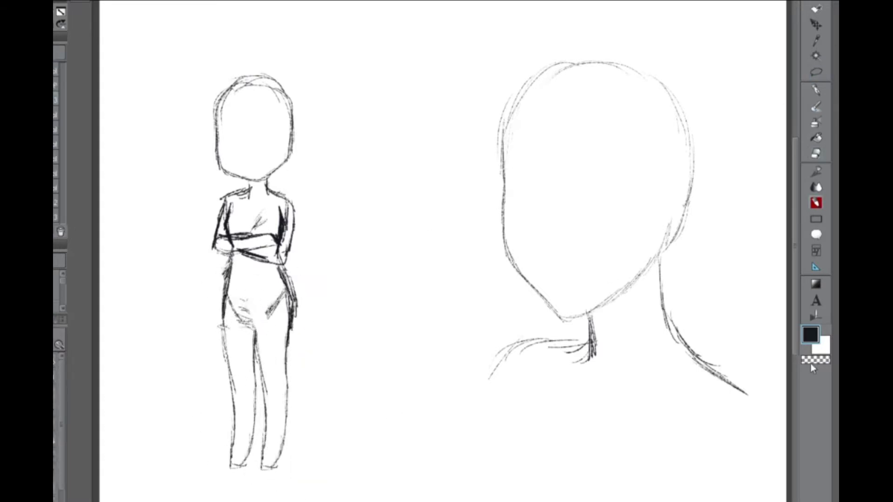
key(c)
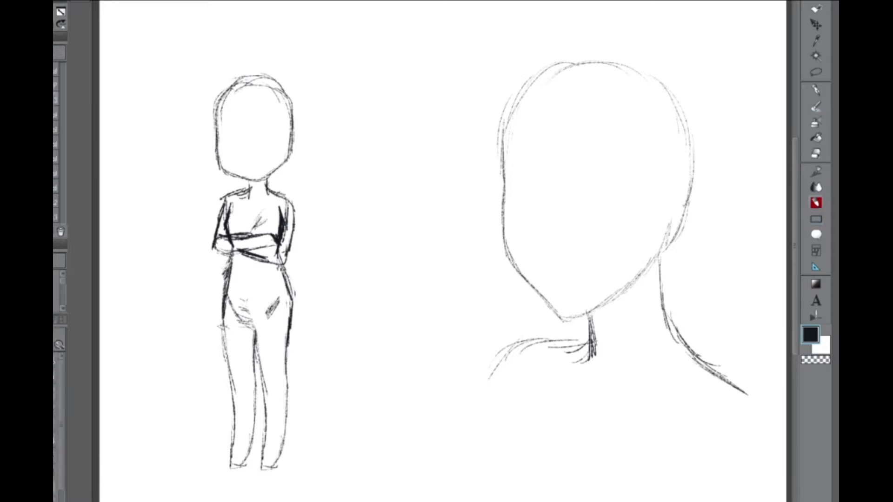
mouse_move(263, 215)
mouse_down()
mouse_move(251, 230)
mouse_move(271, 237)
mouse_move(279, 254)
mouse_up()
key(c)
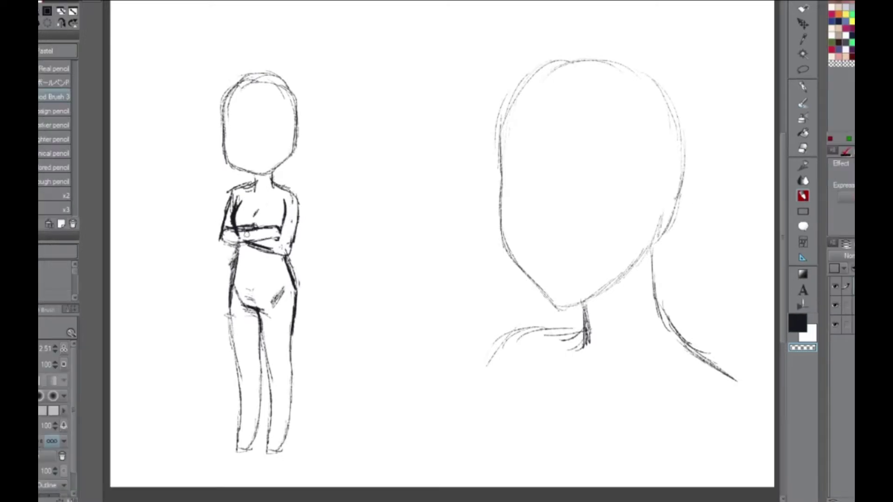
Sketch two slanted eyes with spiky lashes and high arched eyebrows on the small figure's face.
key(c)
scroll(403, 221, up, 5)
mouse_move(344, 321)
mouse_down()
mouse_move(433, 316)
mouse_move(465, 204)
mouse_move(414, 149)
mouse_up()
mouse_move(424, 181)
mouse_down()
mouse_move(394, 233)
mouse_move(433, 186)
mouse_up()
drag(404, 240, 437, 218)
drag(426, 179, 396, 215)
mouse_move(312, 263)
mouse_down()
mouse_move(370, 256)
mouse_move(326, 281)
mouse_up()
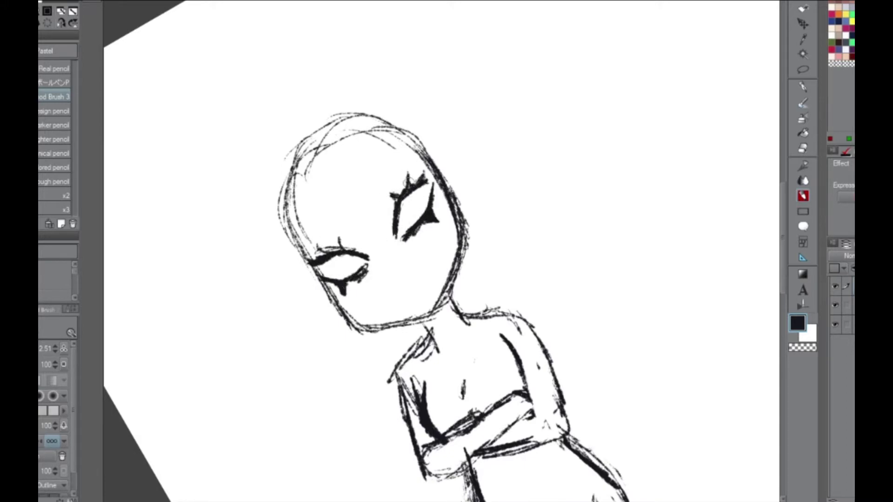
mouse_move(376, 219)
mouse_down()
mouse_move(387, 171)
mouse_move(418, 156)
mouse_up()
drag(300, 244, 368, 243)
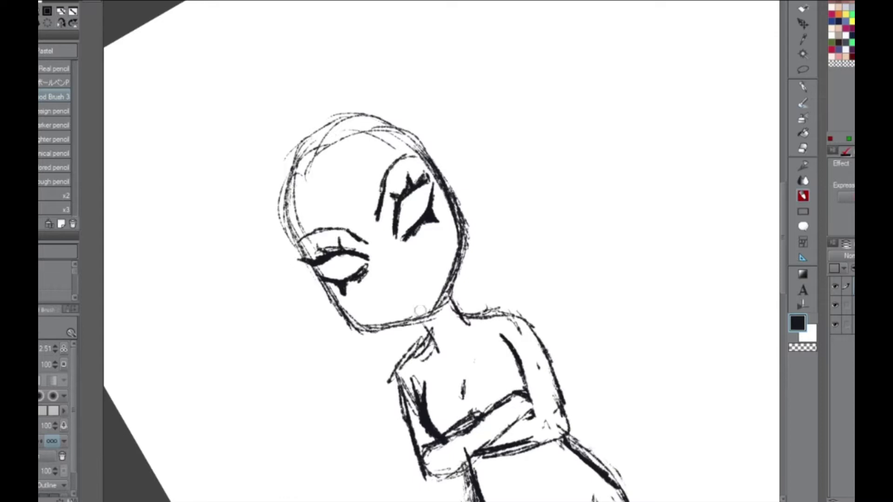
Sketch a wide toothy grin on the small figure and add irises to its eyes.
mouse_move(386, 293)
mouse_down()
mouse_move(440, 233)
mouse_move(423, 290)
mouse_up()
drag(372, 297, 417, 302)
drag(428, 251, 418, 272)
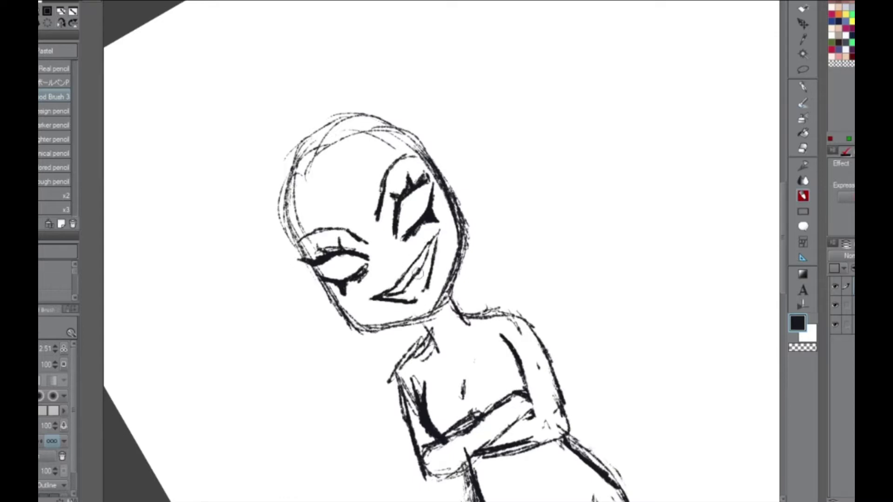
key(ctrl+at)
drag(342, 201, 351, 220)
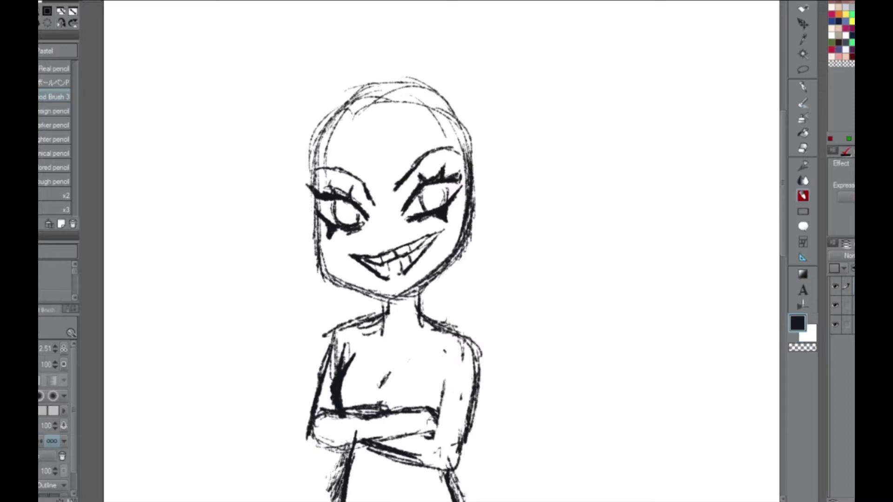
Sketch one large eye with spiky lashes, lid crease, lower lid and an angular eyebrow on the portrait head.
scroll(441, 251, right, 5)
scroll(441, 251, right, 5)
key(asciicircum)
key(asciicircum)
mouse_move(413, 244)
mouse_down()
mouse_move(440, 132)
mouse_move(454, 114)
mouse_up()
mouse_move(447, 258)
mouse_down()
mouse_move(472, 159)
mouse_move(479, 207)
mouse_up()
drag(414, 195, 433, 119)
drag(428, 161, 446, 99)
mouse_move(387, 237)
mouse_down()
mouse_move(384, 126)
mouse_move(400, 110)
mouse_up()
key(minus)
key(minus)
key(asciicircum)
drag(426, 253, 444, 177)
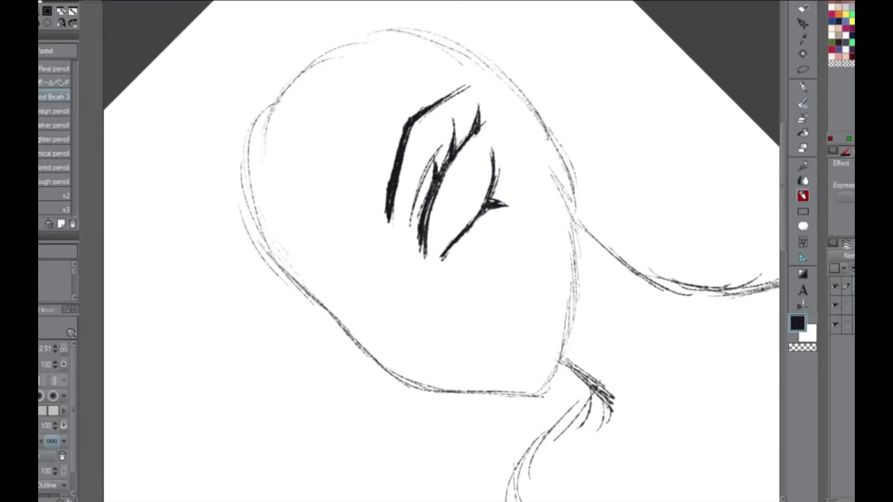
drag(428, 209, 465, 139)
key(minus)
Duplicate the portrait's eye and eyebrow, then mirror and narrow the copy onto the far side of the face.
key(m)
drag(558, 249, 538, 268)
key(ctrl+c)
key(ctrl+v)
key(ctrl+t)
drag(479, 204, 344, 207)
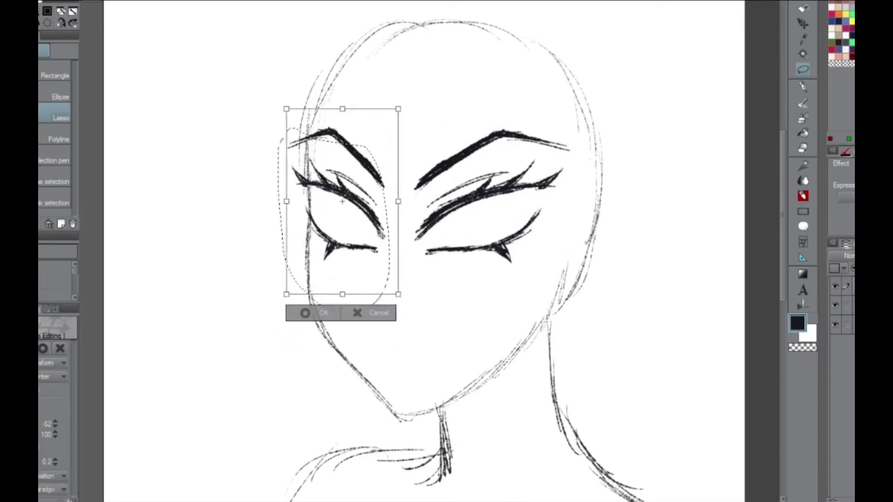
key(Return)
Lasso the portrait's jaw and chin and adjust their shape with a transform.
mouse_move(565, 334)
mouse_down()
mouse_move(405, 430)
mouse_move(563, 335)
mouse_up()
key(ctrl+t)
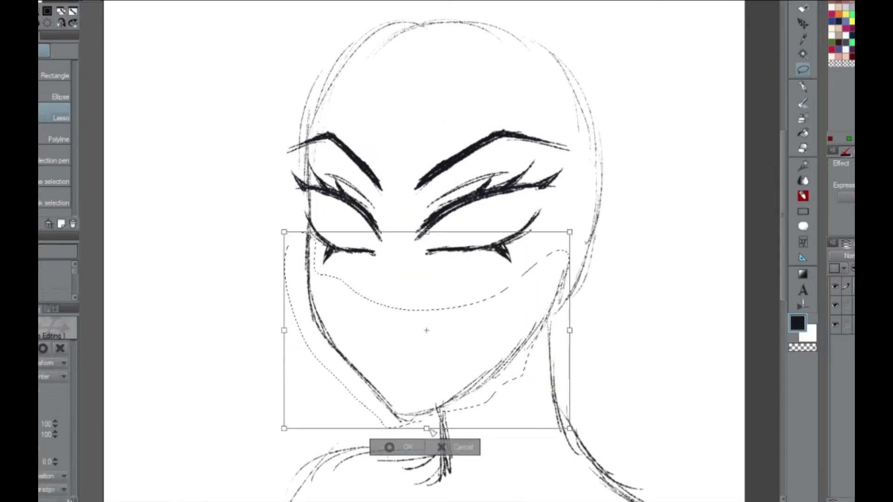
key(Return)
Sketch an angular nose and a wide toothy grin on the portrait face.
key(p)
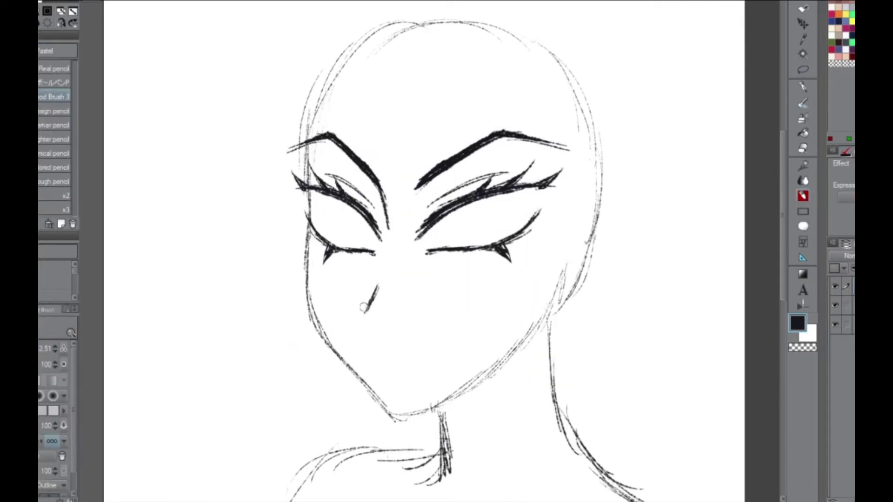
key(minus)
key(minus)
key(minus)
key(minus)
mouse_move(527, 345)
mouse_down()
mouse_move(540, 214)
mouse_move(568, 281)
mouse_up()
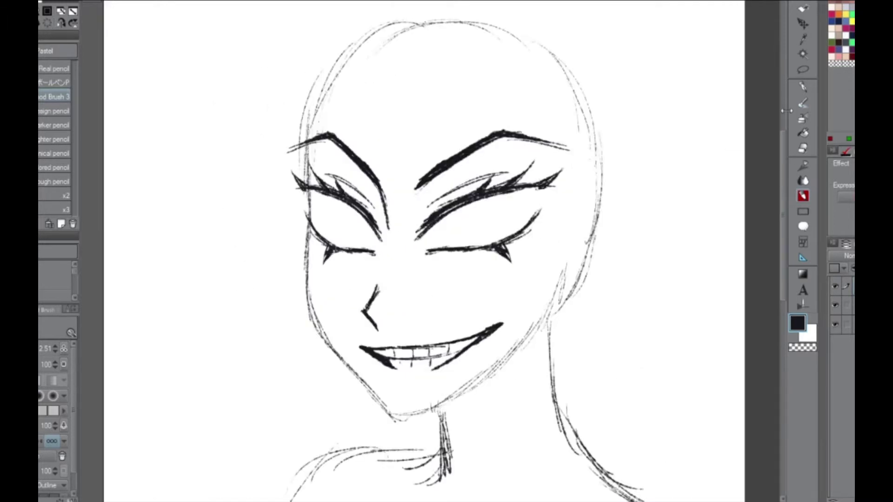
Lasso the portrait's facial features and shift them slightly upward with a transform.
key(m)
mouse_move(483, 349)
mouse_down()
mouse_move(402, 391)
mouse_move(291, 169)
mouse_move(576, 321)
mouse_up()
key(ctrl+t)
drag(593, 279, 592, 293)
key(Return)
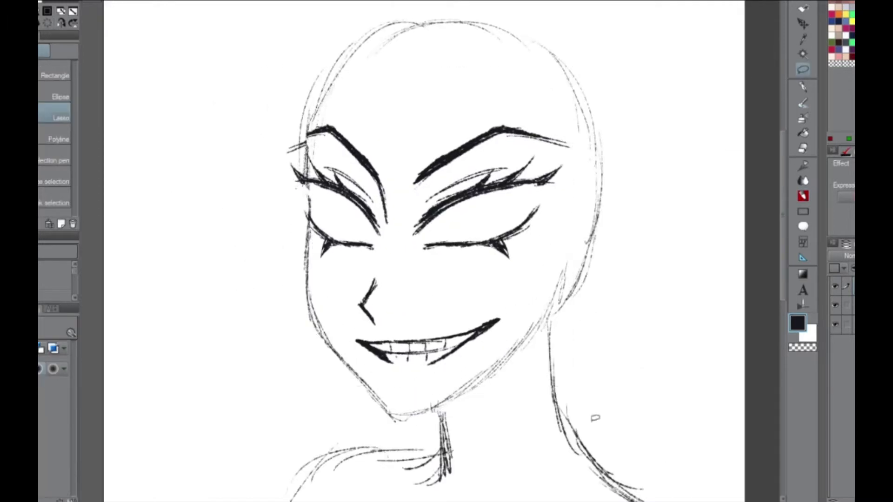
Draw round irises with vertical slit pupils in both portrait eyes.
key(p)
drag(492, 195, 495, 227)
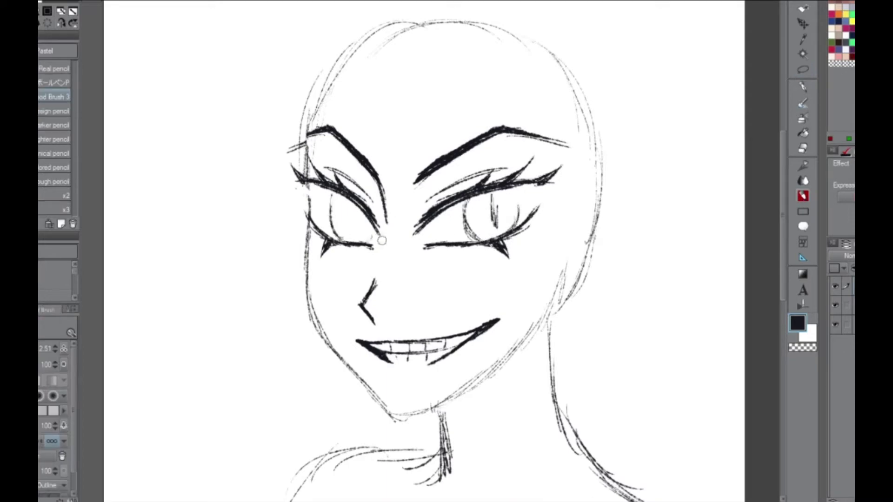
drag(353, 205, 358, 232)
Sketch a collarbone line, a wide rounded neckline and a reinforced shoulder line on the portrait bust.
scroll(777, 305, down, 5)
key(ctrl+minus)
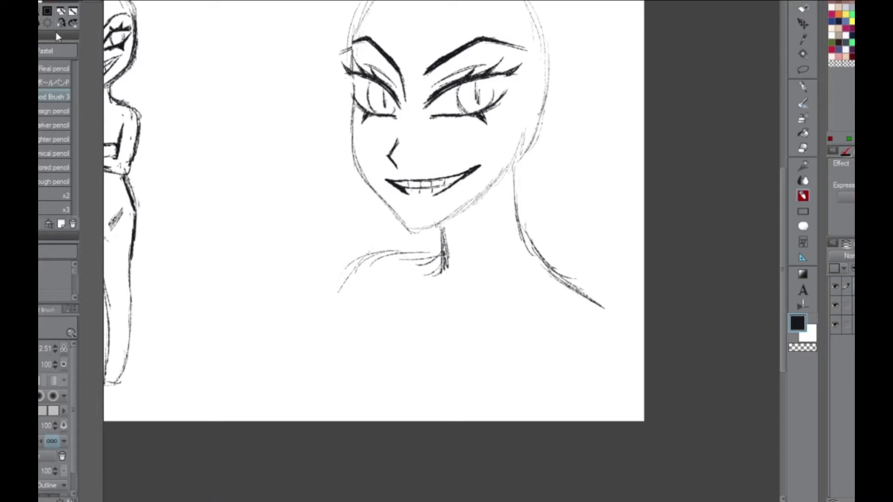
mouse_move(454, 314)
mouse_down()
mouse_move(560, 302)
mouse_move(540, 301)
mouse_up()
mouse_move(586, 293)
mouse_down()
mouse_move(470, 347)
mouse_move(374, 265)
mouse_up()
drag(439, 351, 593, 283)
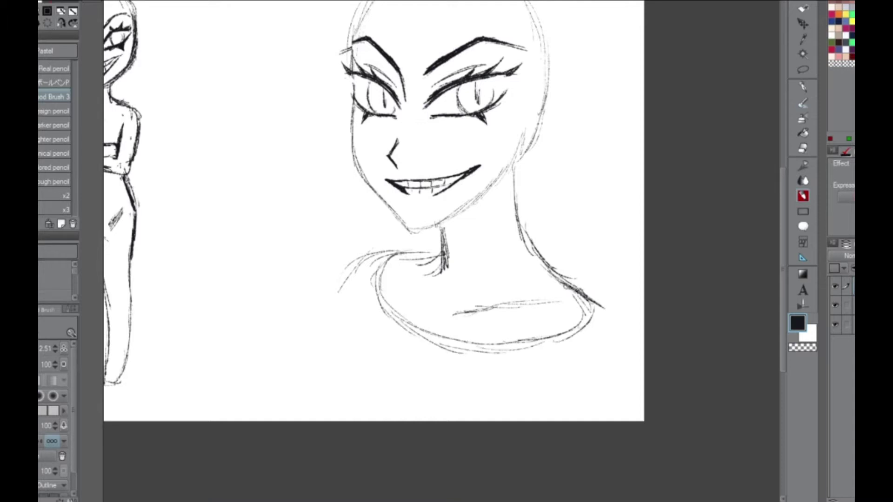
drag(396, 246, 321, 298)
drag(521, 342, 417, 354)
drag(377, 274, 430, 349)
Undo the last two strokes on the small figure's shirt hem.
drag(247, 140, 362, 139)
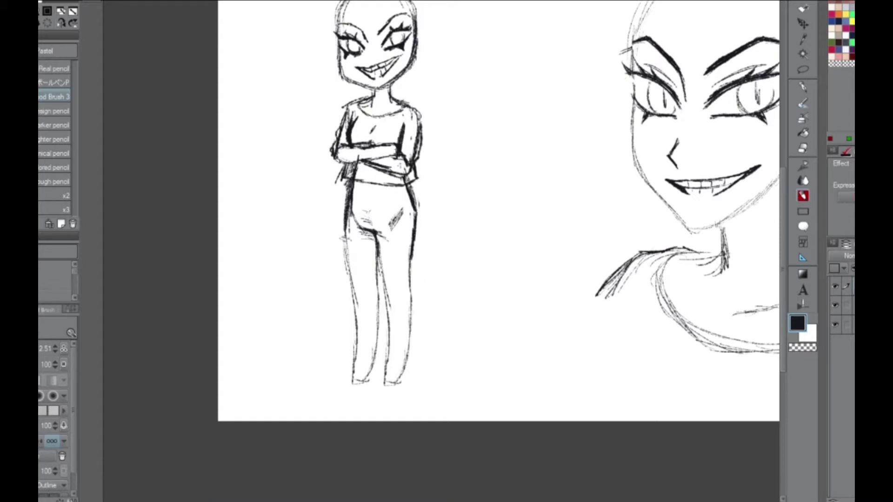
key(ctrl+z)
key(ctrl+z)
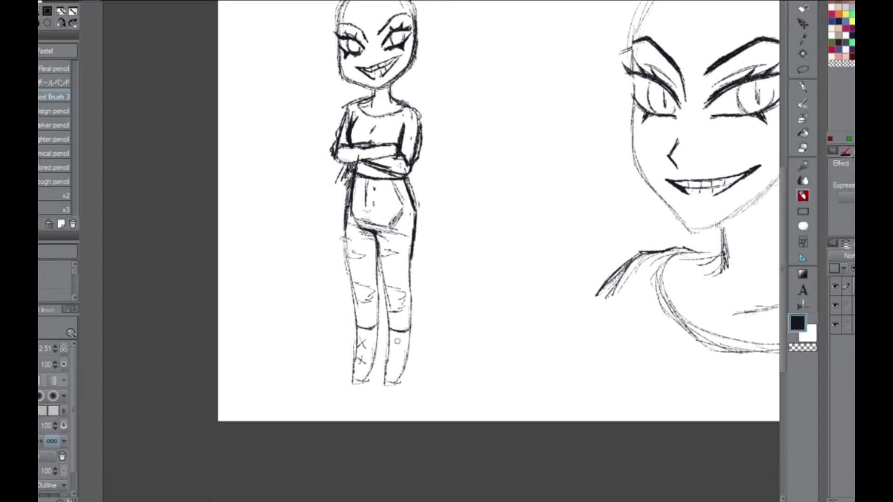
Erase the trouser and waist lines around the small figure's hips.
key(c)
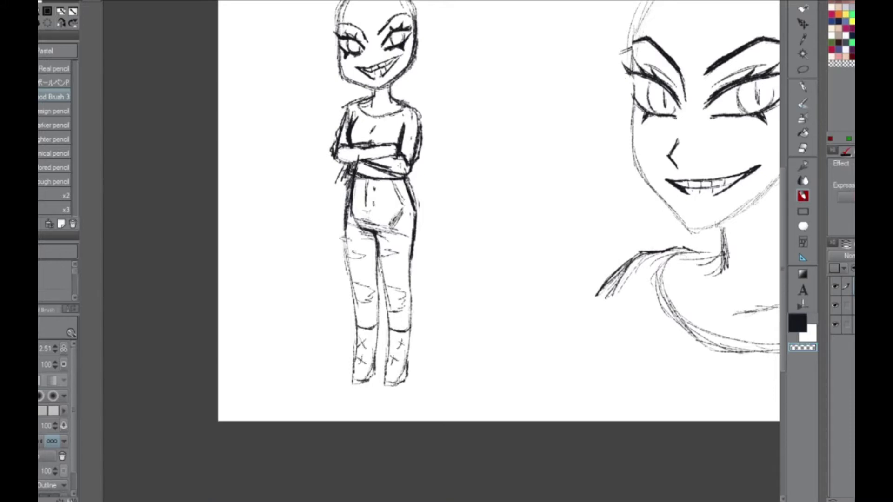
drag(353, 219, 400, 218)
drag(349, 195, 351, 226)
key(c)
key(c)
mouse_move(410, 179)
mouse_down()
mouse_move(339, 179)
mouse_move(332, 228)
mouse_up()
key(c)
Sketch a flared skirt with a jagged, pointed hem and side spikes on the small figure.
drag(348, 186, 301, 266)
mouse_move(358, 233)
mouse_down()
mouse_move(333, 274)
mouse_move(372, 256)
mouse_up()
drag(378, 241, 431, 271)
drag(409, 186, 450, 276)
drag(411, 183, 462, 232)
Erase leftover body lines inside the skirt and details on the lower legs, and redraw the boot tops.
key(e)
drag(402, 205, 365, 240)
drag(353, 198, 413, 220)
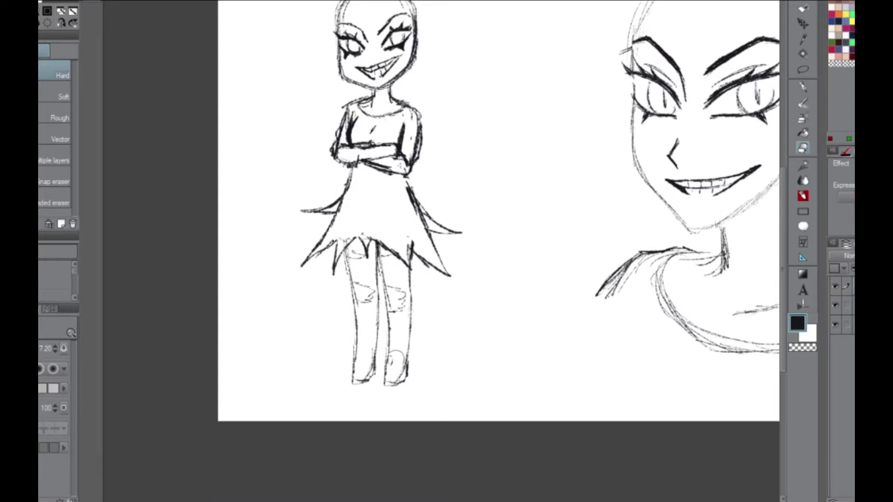
key(p)
scroll(782, 264, up, 2)
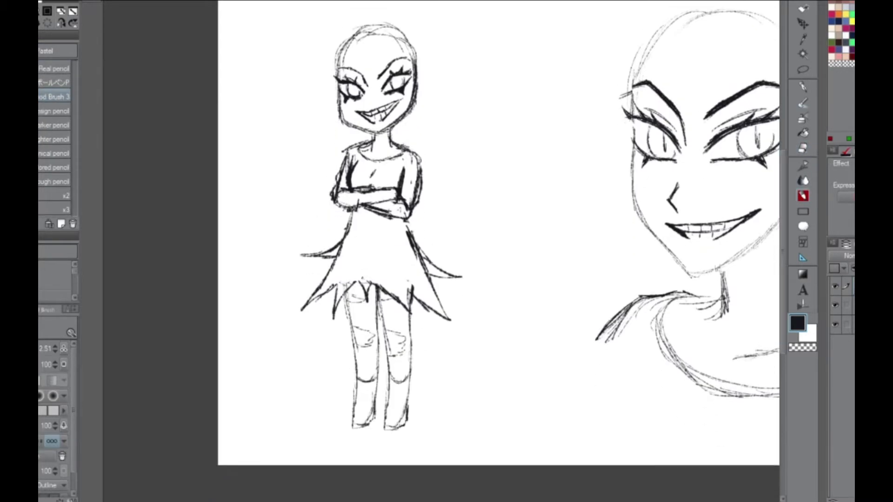
Sketch pointed bangs across the portrait's forehead and side locks framing the face.
mouse_move(465, 233)
mouse_down()
mouse_move(270, 233)
mouse_move(296, 233)
mouse_move(291, 258)
mouse_up()
drag(565, 69, 549, 126)
drag(542, 91, 521, 156)
drag(535, 56, 505, 169)
mouse_move(502, 45)
mouse_down()
mouse_move(463, 140)
mouse_move(440, 253)
mouse_up()
drag(588, 111, 610, 228)
drag(631, 166, 584, 251)
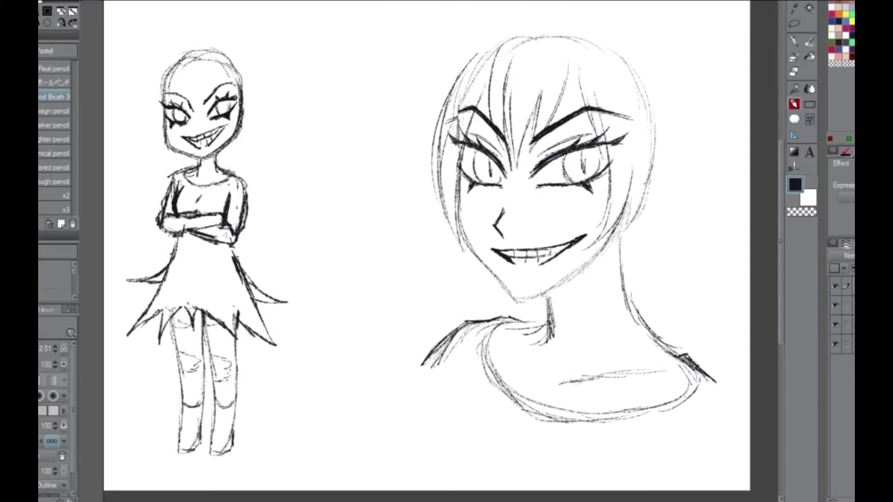
drag(656, 96, 581, 269)
Sketch spiky outer hair strands flaring from the far side and crown of the portrait head.
drag(444, 113, 400, 130)
drag(454, 38, 369, 122)
mouse_move(512, 18)
mouse_down()
mouse_move(427, 77)
mouse_move(424, 3)
mouse_move(619, 1)
mouse_up()
drag(627, 0, 607, 22)
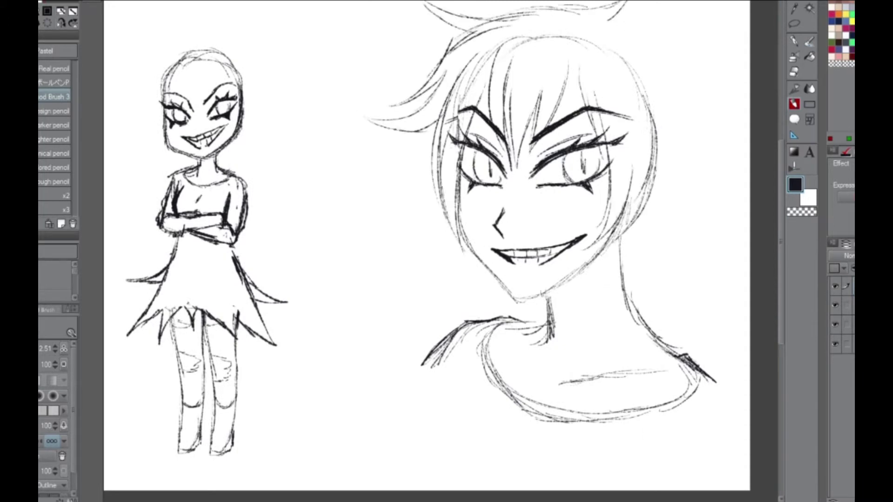
Sketch the near side of the portrait's hair from the crown to the nape, with flared tips and inner strands.
drag(558, 2, 637, 33)
mouse_move(631, 28)
mouse_down()
mouse_move(717, 93)
mouse_move(667, 130)
mouse_up()
mouse_move(681, 135)
mouse_down()
mouse_move(658, 205)
mouse_move(690, 272)
mouse_up()
drag(660, 228, 641, 291)
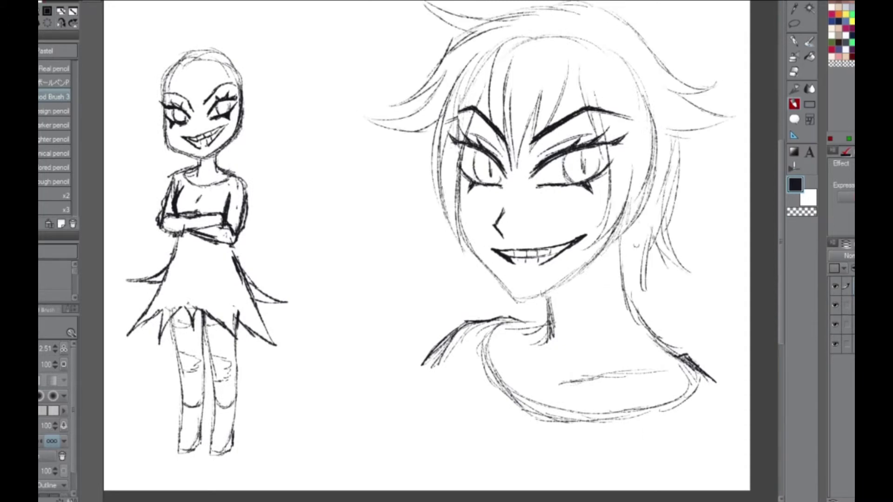
drag(590, 18, 567, 65)
mouse_move(497, 24)
mouse_down()
mouse_move(604, 4)
mouse_move(665, 60)
mouse_up()
drag(679, 112, 684, 191)
Erase the flared tips on the near side of the hair and redraw it with rounded strands curling at the neck.
key(e)
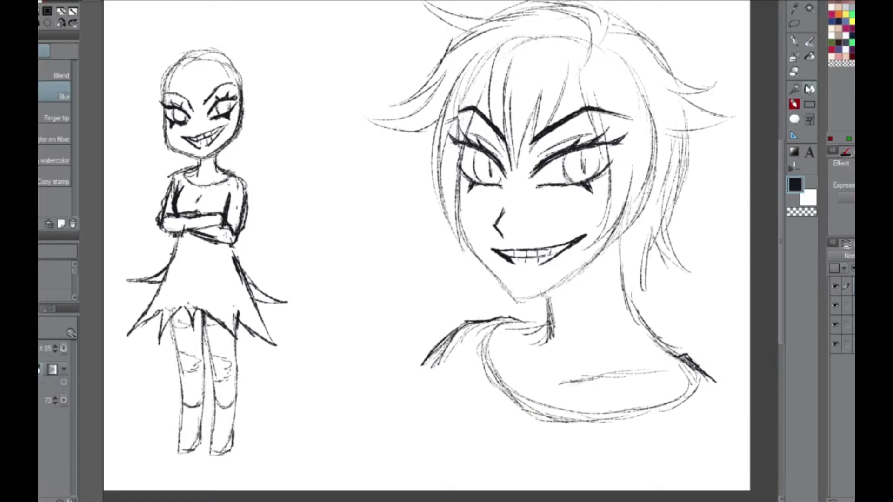
drag(683, 145, 651, 102)
key(p)
drag(642, 30, 707, 158)
drag(705, 111, 697, 223)
drag(670, 223, 635, 328)
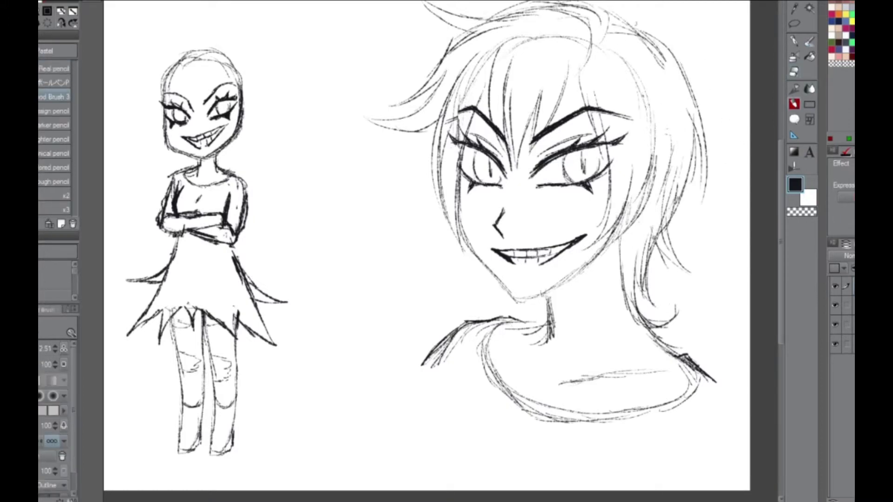
Sketch the small figure's hair with pointed bangs, flared outer strands and curled ends, and add a round hair detail on both heads.
drag(200, 69, 184, 116)
mouse_move(183, 68)
mouse_down()
mouse_move(167, 148)
mouse_move(156, 144)
mouse_up()
drag(212, 58, 249, 140)
drag(172, 140, 165, 157)
drag(158, 98, 137, 124)
drag(151, 33, 183, 65)
mouse_move(179, 47)
mouse_down()
mouse_move(228, 51)
mouse_move(261, 93)
mouse_up()
drag(256, 98, 246, 149)
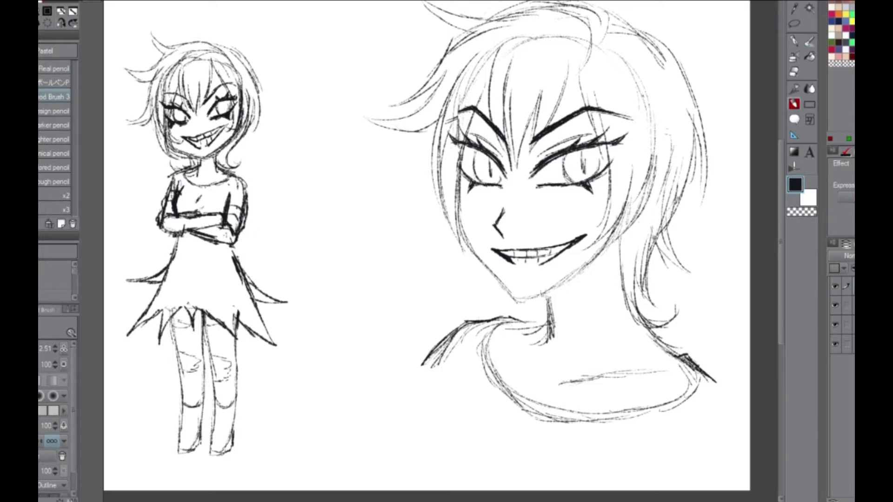
drag(677, 2, 651, 86)
drag(224, 46, 251, 75)
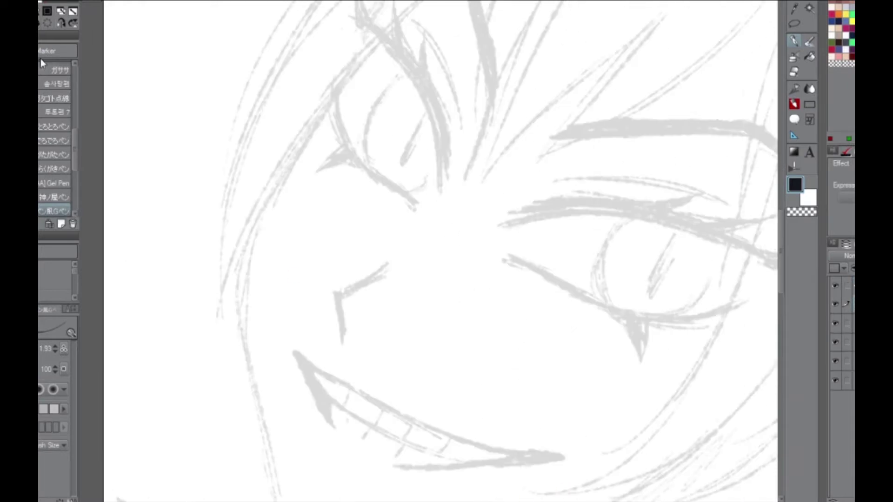
Ink the far side of the portrait's face from the temple down along the cheek over the faded sketch.
scroll(42, 63, up, 5)
drag(309, 124, 259, 229)
key(ctrl+z)
click(53, 82)
mouse_move(317, 112)
mouse_down()
mouse_move(268, 203)
mouse_move(257, 416)
mouse_up()
drag(256, 228, 246, 395)
drag(244, 323, 275, 486)
drag(282, 174, 246, 290)
drag(333, 88, 261, 225)
drag(237, 279, 273, 488)
Continue the inked face outline from the far cheek down to the chin.
scroll(273, 484, down, 5)
drag(258, 196, 274, 305)
drag(273, 270, 344, 338)
drag(266, 244, 291, 326)
Ink the portrait's rounded chin and the near jawline sweeping up toward the ear.
key(asciicircum)
key(asciicircum)
key(asciicircum)
key(asciicircum)
key(asciicircum)
key(asciicircum)
drag(356, 80, 343, 321)
drag(332, 209, 400, 467)
drag(330, 176, 347, 319)
key(u)
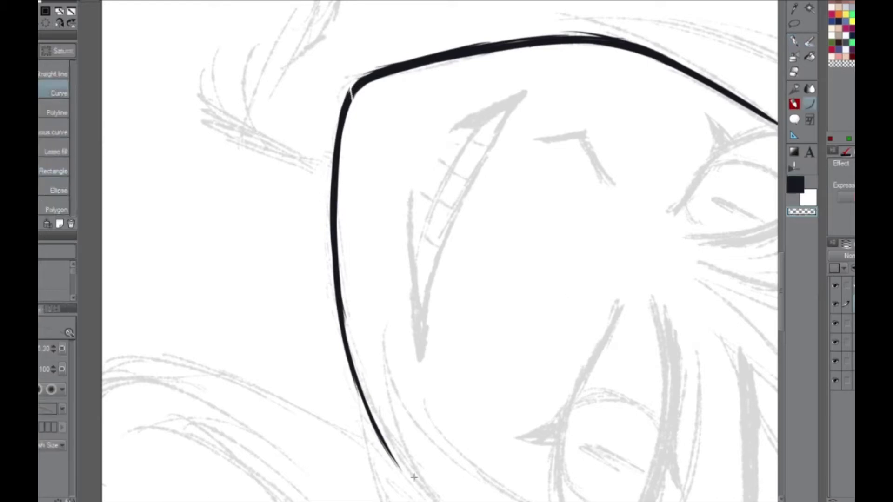
key(ctrl+z)
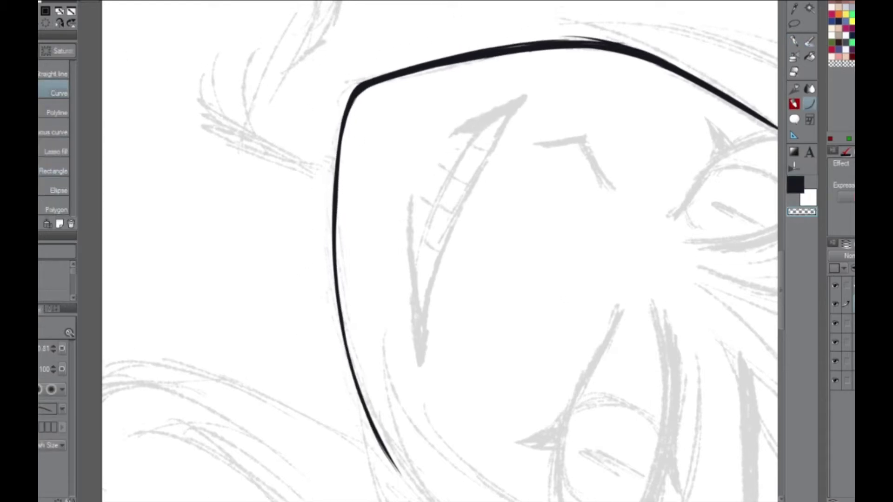
Smooth and thin the edges of the inked jaw outline with curves in the transparent colour.
drag(321, 71, 228, 214)
key(ctrl+z)
key(ctrl+z)
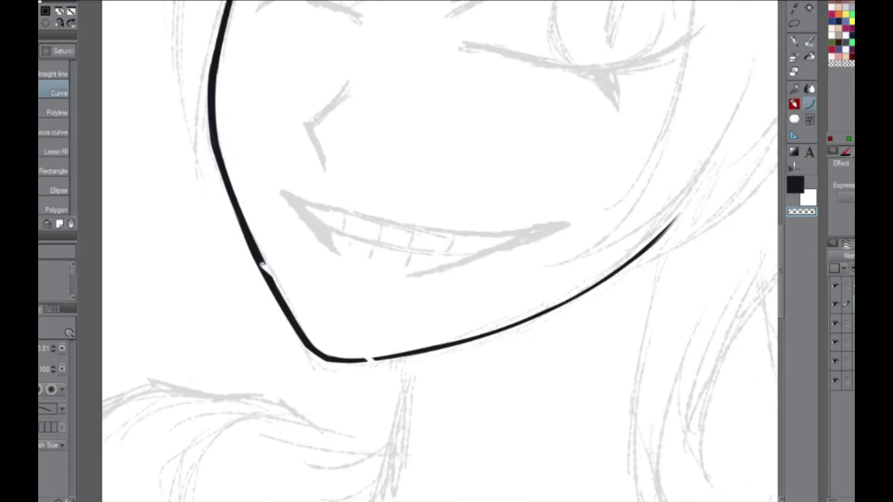
drag(341, 366, 188, 304)
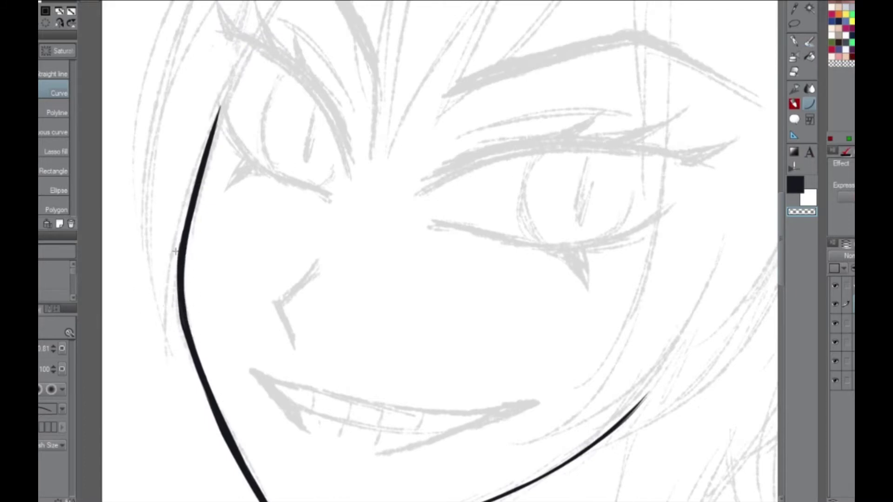
drag(155, 319, 284, 418)
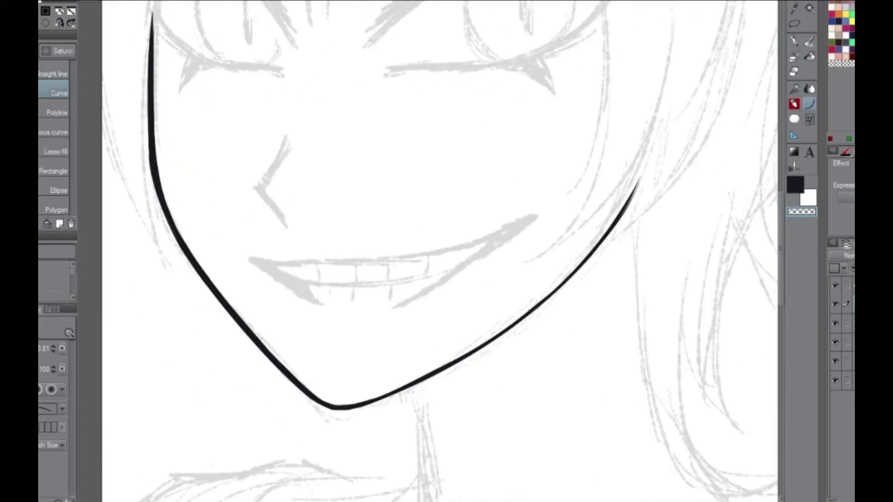
Ink both sides of the portrait's neck, from below the chin and from the near jaw down to the shoulder.
scroll(465, 251, down, 5)
key(p)
drag(415, 159, 416, 354)
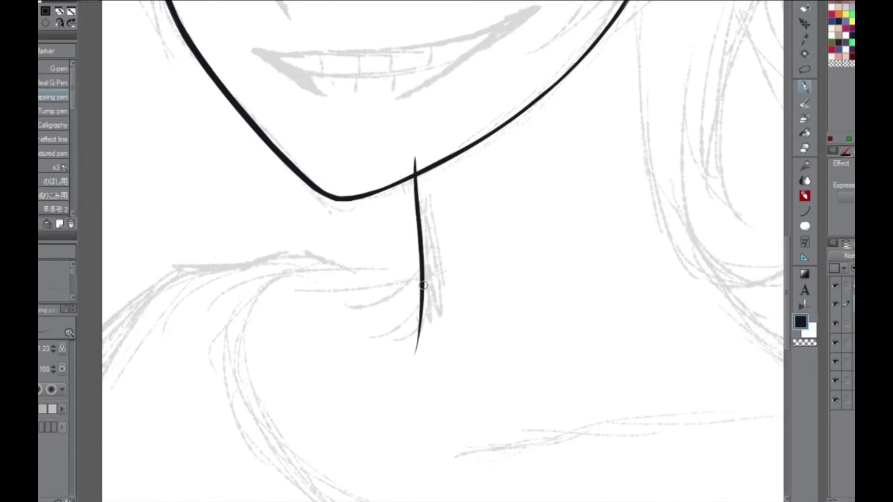
drag(421, 300, 404, 119)
mouse_move(581, 298)
mouse_down()
mouse_move(535, 186)
mouse_move(442, 140)
mouse_move(459, 298)
mouse_up()
mouse_move(785, 255)
mouse_down()
mouse_move(605, 395)
mouse_move(512, 442)
mouse_up()
drag(520, 41, 493, 359)
key(ctrl+z)
mouse_move(525, 18)
mouse_down()
mouse_move(493, 333)
mouse_move(454, 161)
mouse_move(521, 25)
mouse_up()
key(ctrl+z)
drag(605, 279, 581, 326)
Ink the wide rounded neckline below the portrait's neck with smooth curves, joining both sides of the neck.
key(u)
drag(511, 321, 449, 400)
key(ctrl+z)
drag(511, 324, 449, 400)
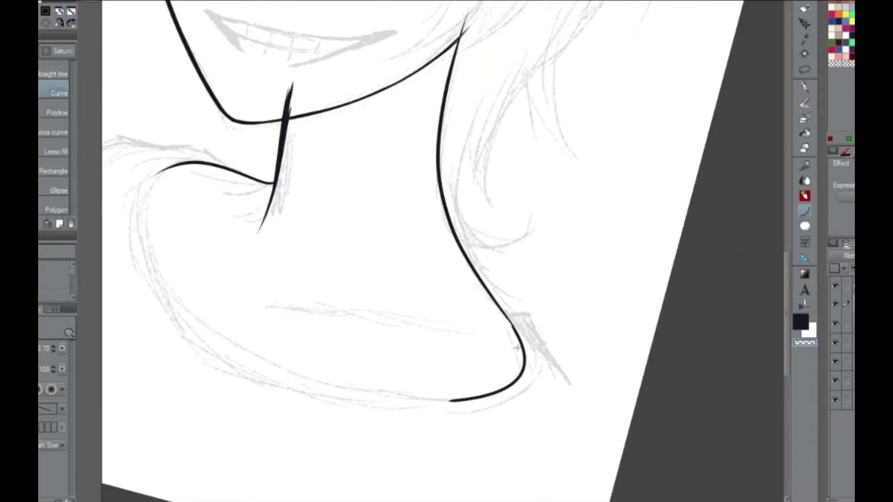
drag(325, 279, 426, 279)
drag(549, 398, 309, 343)
click(263, 282)
click(233, 185)
key(c)
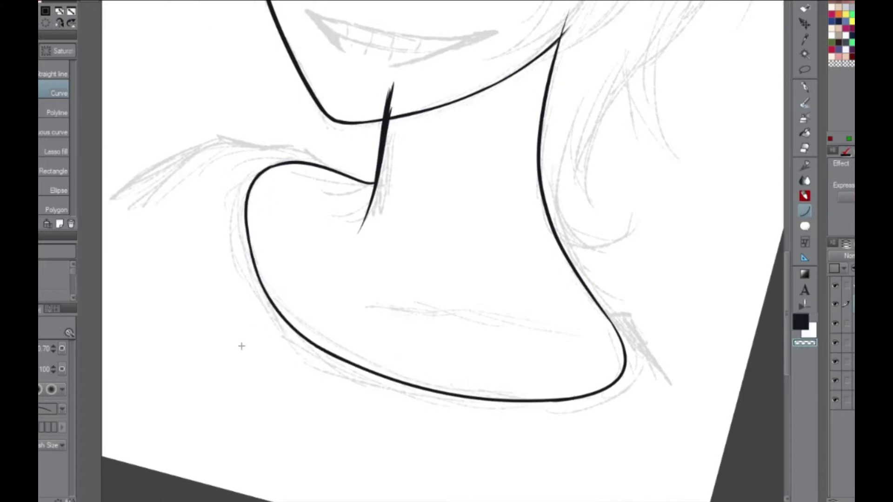
Ink the collar points and shoulder lines on both sides of the portrait's neckline.
key(p)
drag(511, 302, 731, 305)
key(minus)
mouse_move(379, 123)
mouse_down()
mouse_move(372, 130)
mouse_move(397, 352)
mouse_up()
key(minus)
key(minus)
key(minus)
key(minus)
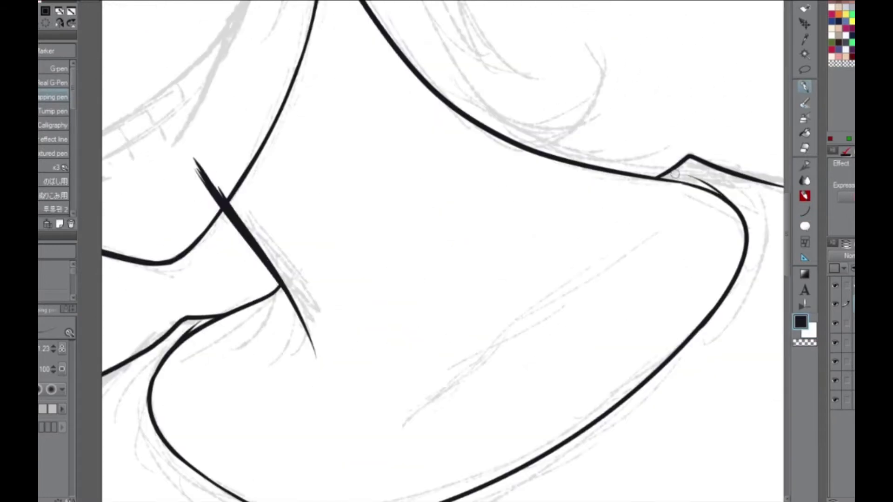
Erase the overshooting end of the neck line above the jaw.
key(u)
drag(684, 353, 789, 353)
key(e)
mouse_move(372, 51)
mouse_down()
mouse_move(359, 60)
mouse_move(374, 95)
mouse_up()
key(u)
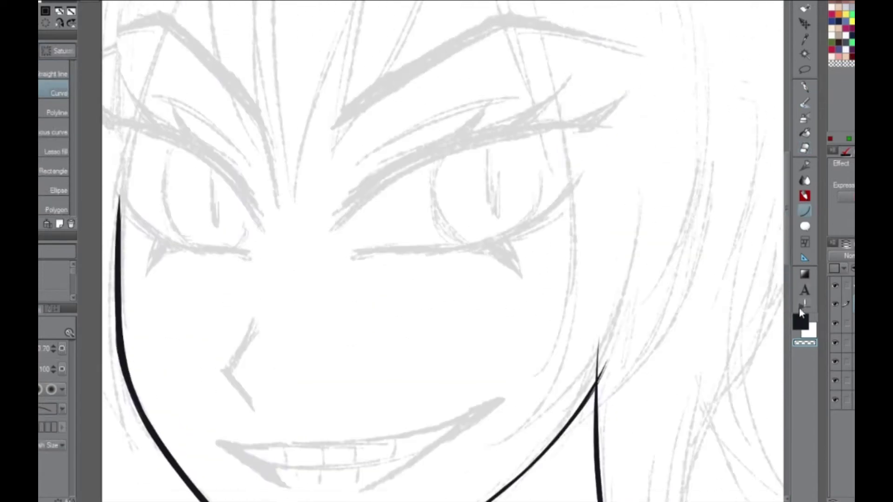
Ink the portrait's near upper lash line and build it into a thick tapered band with overlapping strokes.
key(p)
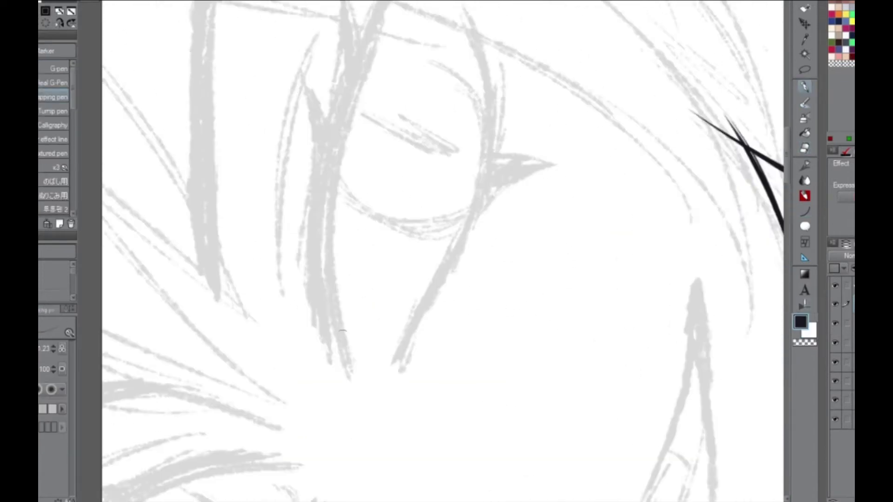
drag(351, 372, 350, 106)
scroll(442, 252, up, 2)
mouse_move(334, 265)
mouse_down()
mouse_move(372, 81)
mouse_move(414, 7)
mouse_up()
drag(326, 310, 354, 442)
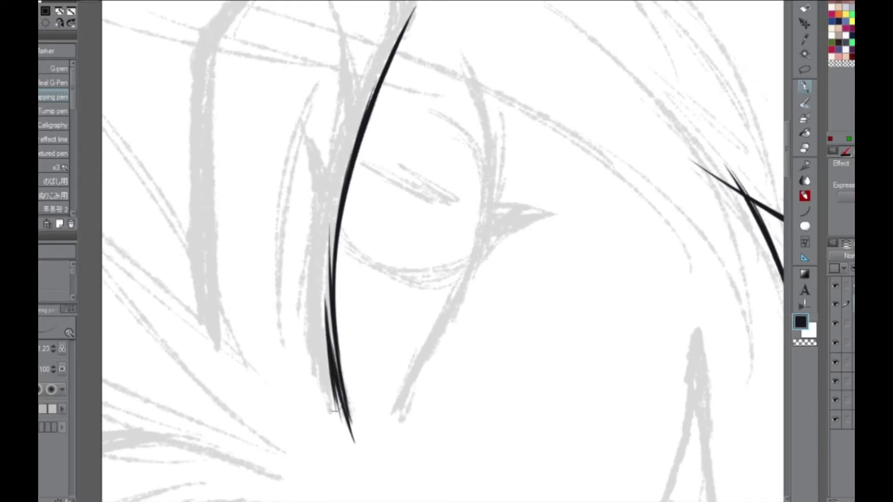
drag(323, 218, 335, 421)
drag(320, 386, 347, 114)
drag(328, 217, 403, 3)
drag(332, 188, 414, 2)
drag(344, 170, 419, 2)
mouse_move(331, 221)
mouse_down()
mouse_move(356, 115)
mouse_move(323, 370)
mouse_up()
drag(344, 403, 331, 232)
drag(328, 331, 337, 202)
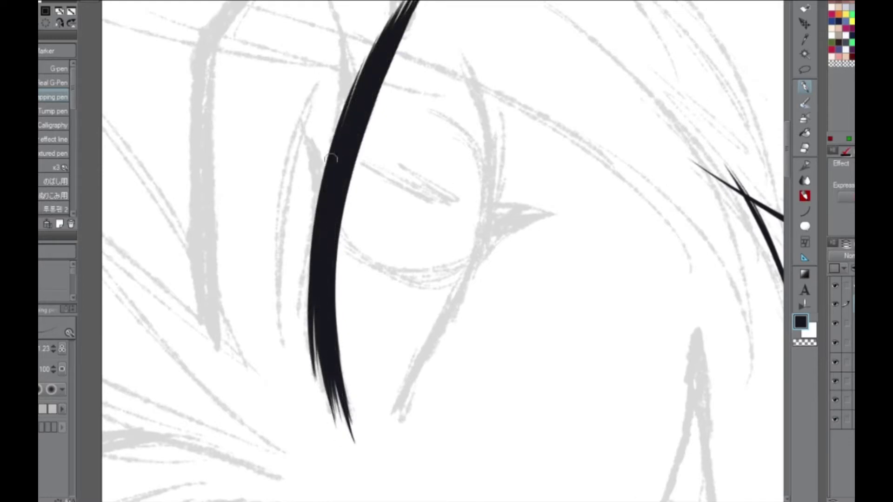
drag(372, 54, 407, 1)
Ink the near eye's curved lower lash line and add a pointed lash beneath it.
drag(402, 403, 486, 106)
drag(484, 205, 461, 54)
drag(484, 140, 448, 38)
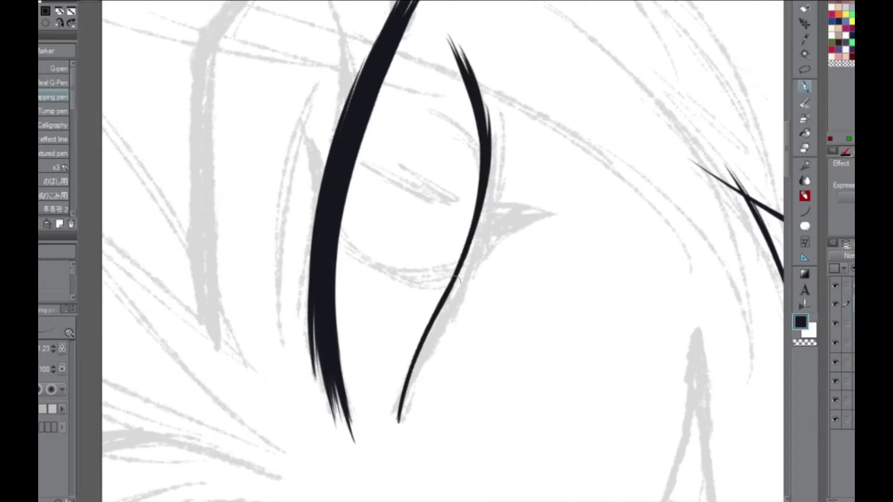
key(ctrl+at)
drag(452, 214, 449, 107)
drag(448, 111, 435, 184)
Ink three curved, pointed lashes rising from the near eye's upper lash line.
mouse_move(437, 148)
mouse_down()
mouse_move(305, 261)
mouse_move(265, 141)
mouse_up()
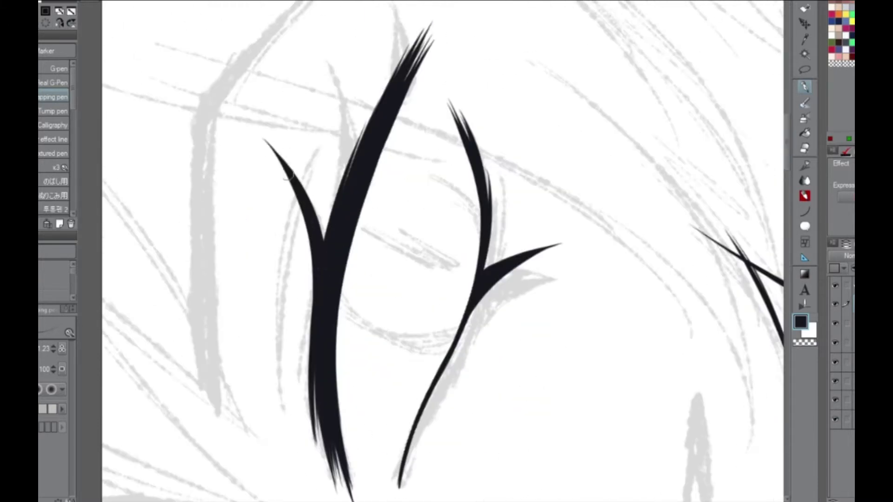
drag(327, 230, 312, 20)
drag(339, 214, 380, 1)
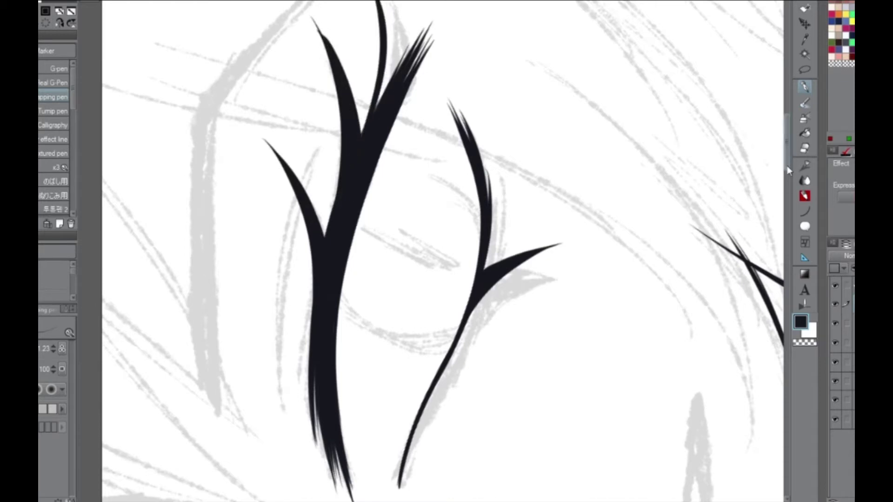
scroll(442, 251, up, 2)
Draw the near eyebrow as a solid, sharply angled tapered shape with the continuous curve tool.
click(804, 211)
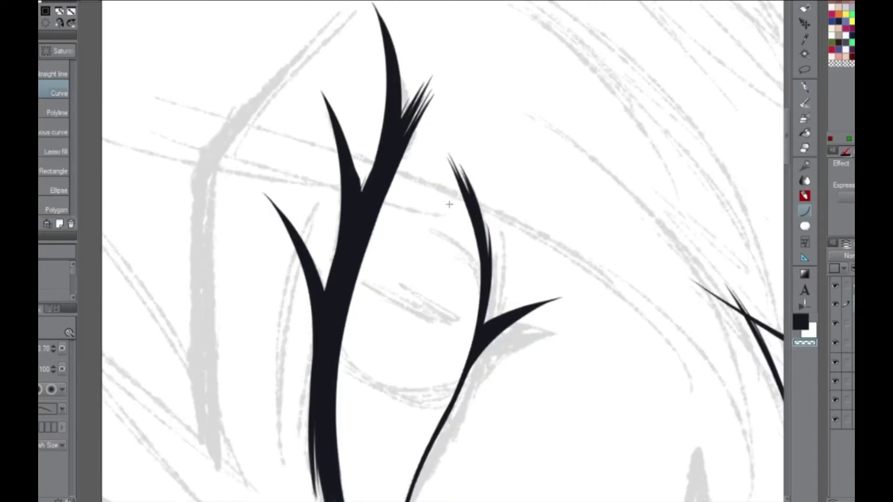
click(53, 132)
click(223, 472)
click(213, 177)
click(347, 10)
click(190, 174)
double_click(193, 421)
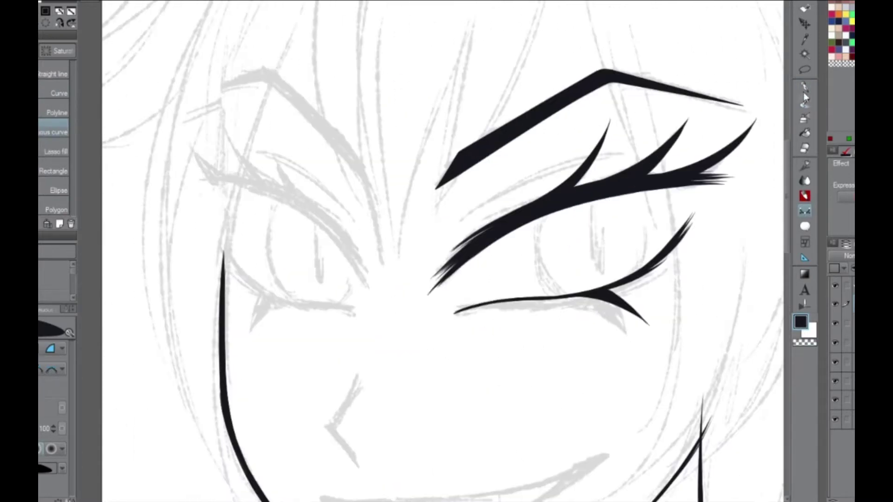
Copy the near eye and eyebrow, mirror and narrow them to fit the far side, and extend the far brow's inner end.
click(805, 69)
mouse_move(479, 324)
mouse_down()
mouse_move(774, 210)
mouse_move(697, 363)
mouse_up()
key(ctrl+t)
mouse_move(781, 197)
mouse_down()
mouse_move(100, 199)
mouse_move(143, 201)
mouse_up()
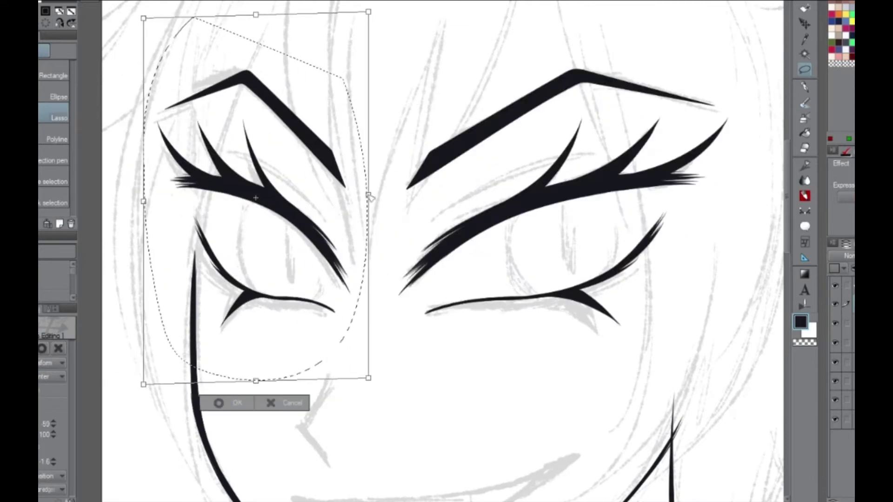
key(Return)
key(p)
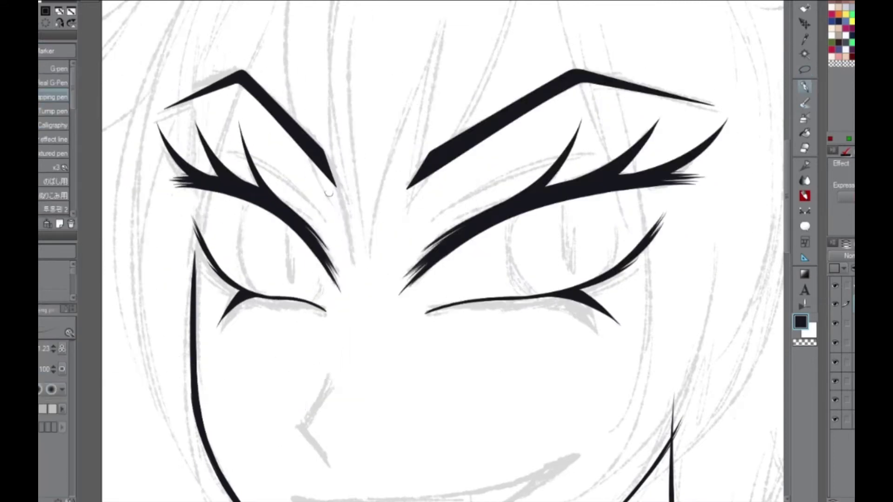
drag(327, 158, 357, 294)
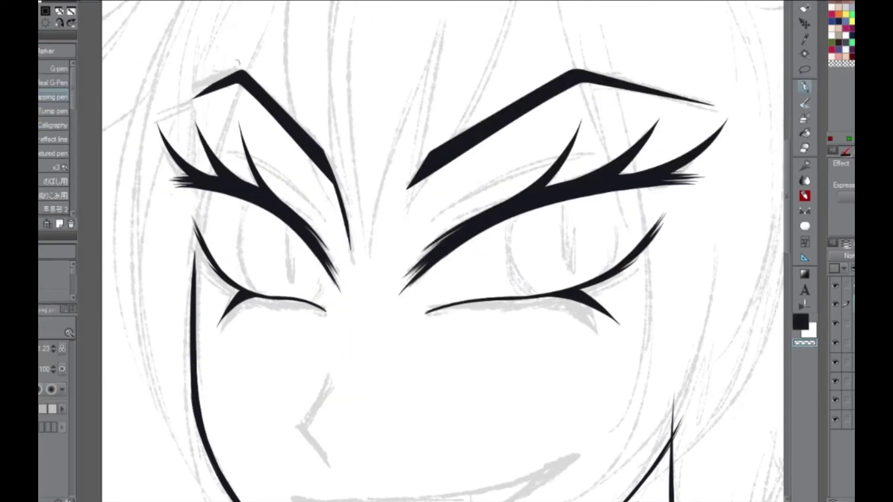
Ink the portrait's angular nose with two tapered strokes meeting at the tip.
scroll(238, 63, down, 5)
drag(272, 196, 224, 276)
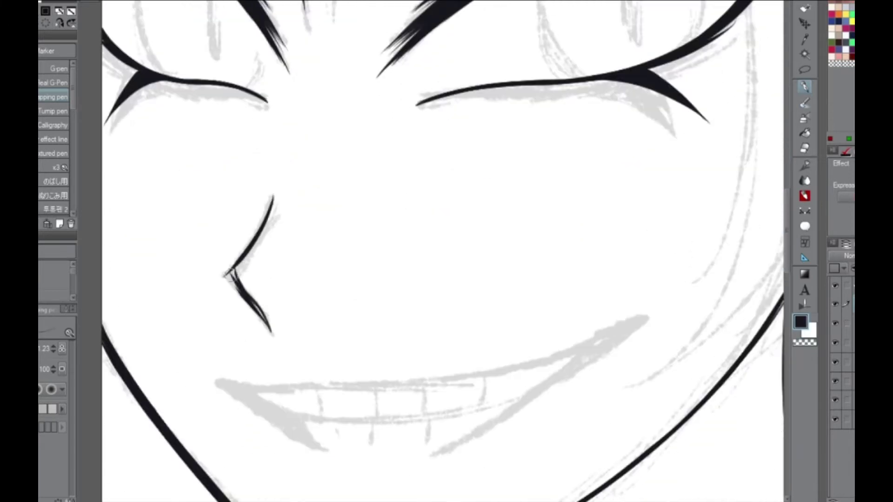
key(minus)
key(minus)
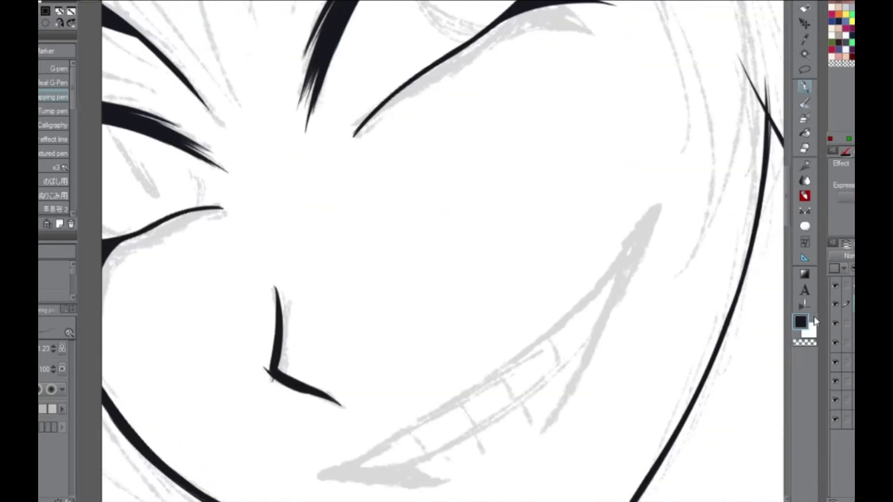
key(ctrl+z)
key(minus)
key(minus)
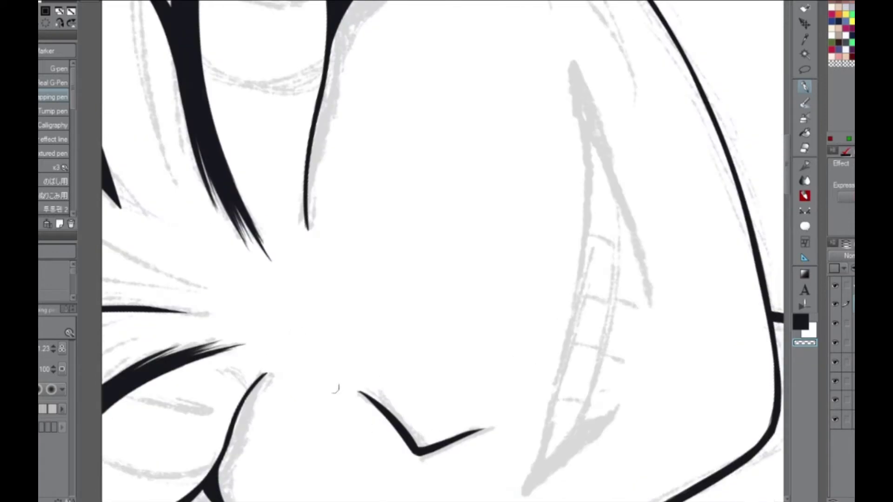
Ink the portrait's wide grin with pointed corners and the lower edge of the teeth.
mouse_move(442, 375)
mouse_down()
mouse_move(466, 253)
mouse_move(454, 87)
mouse_move(448, 325)
mouse_move(500, 410)
mouse_up()
key(ctrl+z)
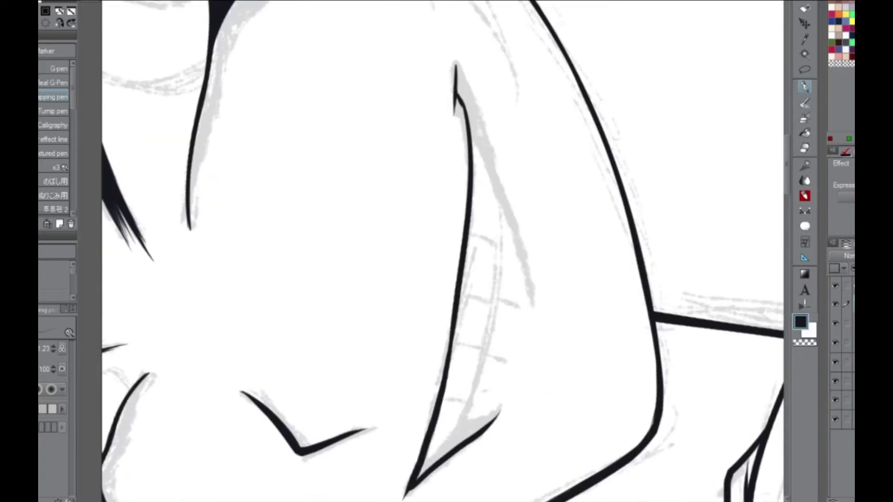
drag(458, 90, 532, 297)
drag(446, 456, 486, 233)
key(ctrl+z)
drag(497, 176, 462, 437)
key(minus)
key(minus)
key(minus)
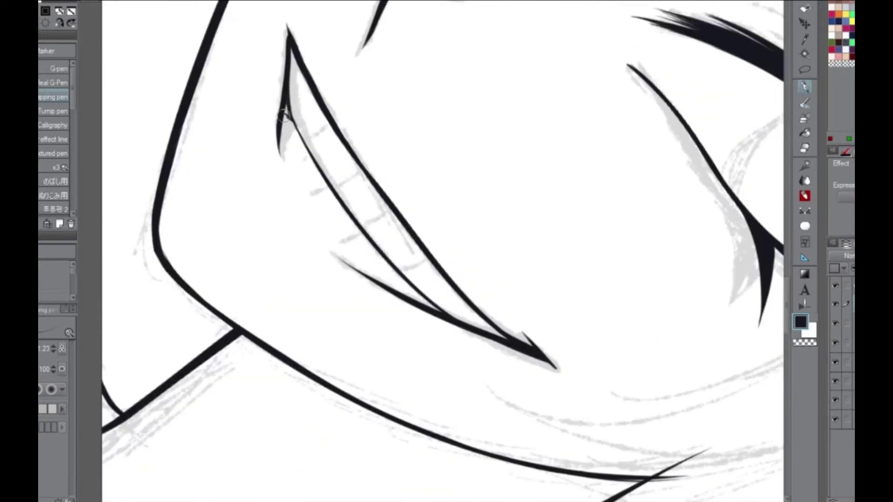
Ink five vertical lines across the grin to divide the teeth.
key(ctrl+at)
drag(270, 255, 280, 320)
drag(297, 279, 307, 334)
key(ctrl+z)
drag(320, 247, 327, 328)
drag(363, 234, 363, 325)
drag(421, 225, 413, 321)
drag(475, 219, 467, 302)
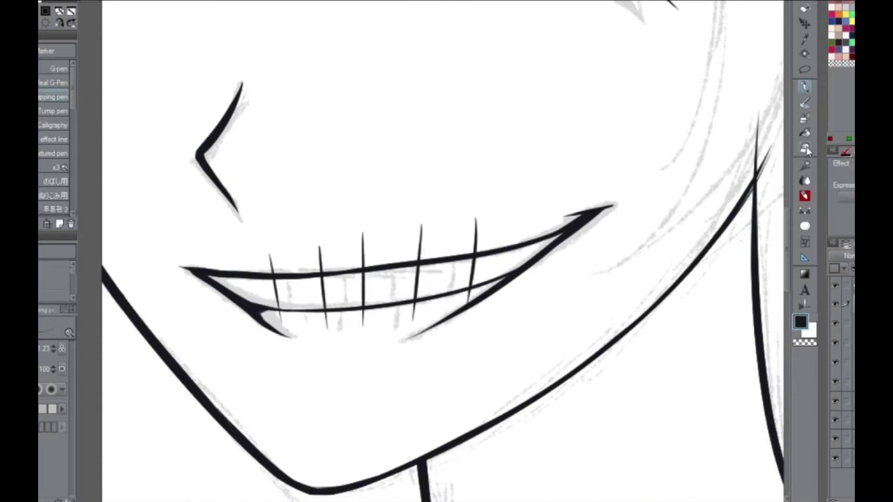
Erase the ends of the tooth lines that stick out above the upper lip.
drag(475, 219, 475, 254)
drag(421, 226, 418, 263)
drag(362, 232, 363, 269)
drag(320, 246, 320, 273)
drag(270, 254, 271, 278)
Ink the iris outline and slit pupil in the portrait's near eye.
scroll(442, 251, right, 3)
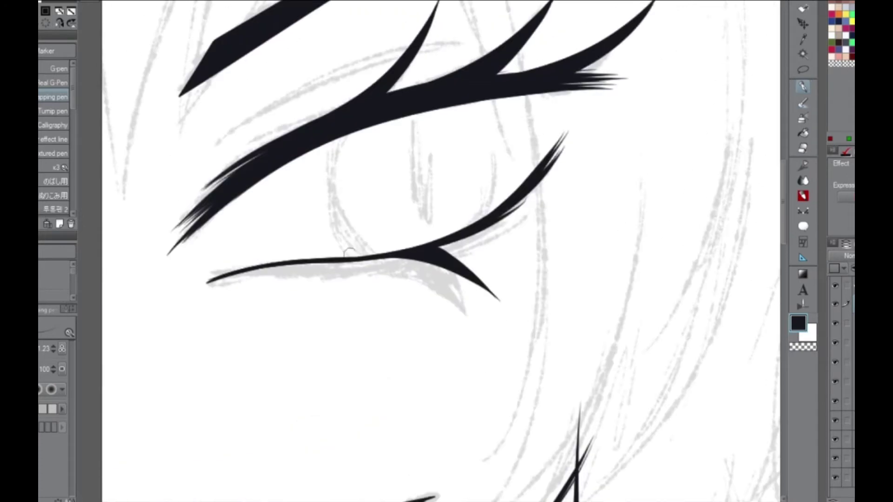
mouse_move(349, 252)
mouse_down()
mouse_move(335, 138)
mouse_move(404, 251)
mouse_up()
drag(335, 140, 357, 250)
mouse_move(423, 127)
mouse_down()
mouse_move(419, 214)
mouse_move(418, 182)
mouse_up()
Ink the iris outline and slit pupil in the portrait's far eye.
scroll(442, 251, left, 10)
drag(370, 253, 342, 137)
mouse_move(363, 118)
mouse_down()
mouse_move(347, 244)
mouse_move(342, 214)
mouse_up()
mouse_move(344, 130)
mouse_down()
mouse_move(365, 252)
mouse_move(345, 251)
mouse_up()
drag(415, 163, 417, 235)
Ink the small figure's left-hand cheek and jaw line from the temple down to the chin.
scroll(417, 235, down, 6)
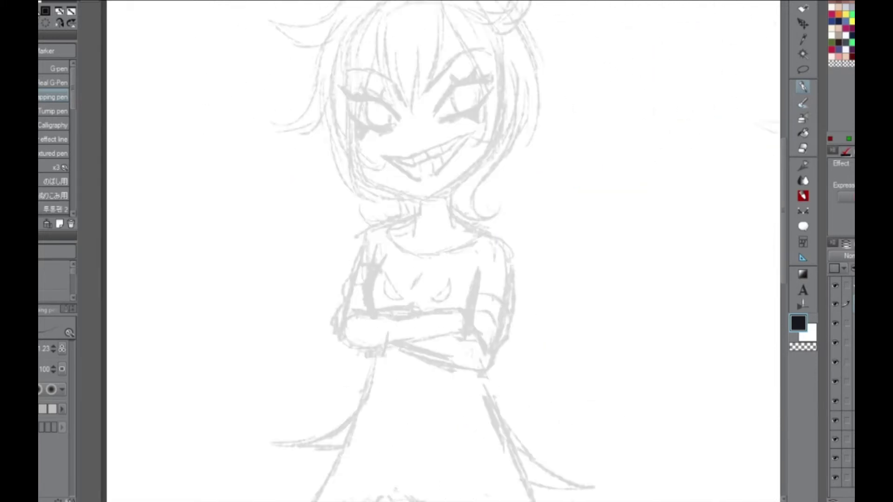
scroll(442, 251, up, 4)
mouse_move(240, 153)
mouse_down()
mouse_move(232, 295)
mouse_move(259, 218)
mouse_up()
scroll(256, 186, up, 3)
mouse_move(253, 168)
mouse_down()
mouse_move(321, 316)
mouse_move(260, 154)
mouse_up()
key(c)
key(minus)
key(minus)
key(c)
click(807, 339)
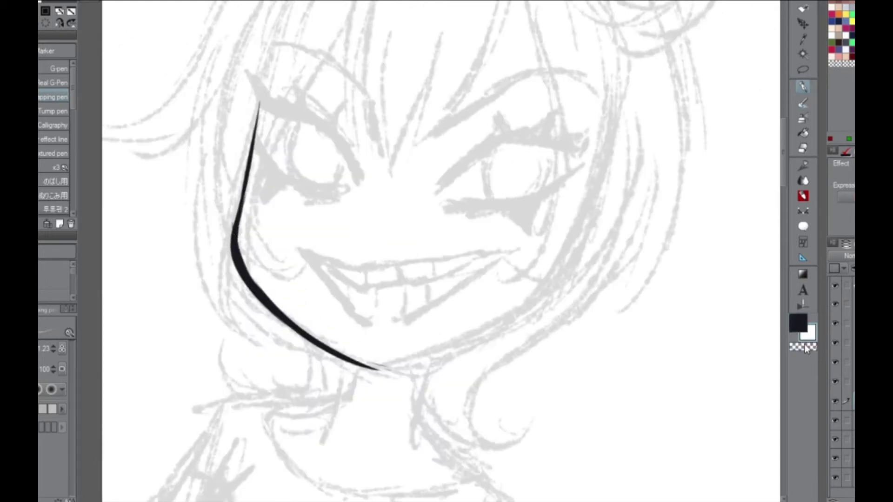
Ink the right-hand side of the small figure's face, curving from the chin up to the cheek.
key(asciicircum)
key(asciicircum)
key(asciicircum)
key(asciicircum)
key(asciicircum)
key(asciicircum)
drag(331, 141, 400, 395)
key(ctrl+z)
key(ctrl+y)
key(ctrl+z)
drag(340, 122, 419, 395)
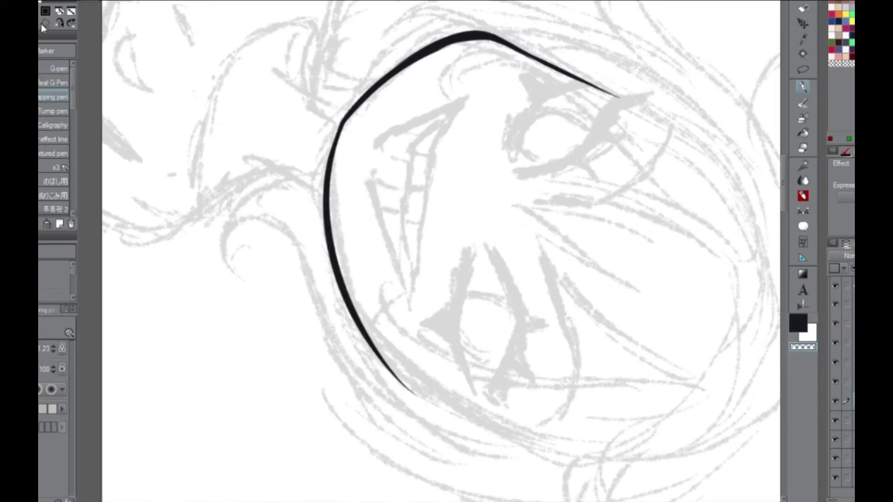
Ink the right-hand neck line flowing into the shoulder of the small figure.
key(minus)
key(minus)
key(minus)
key(minus)
key(minus)
key(minus)
drag(396, 118, 293, 199)
key(ctrl+z)
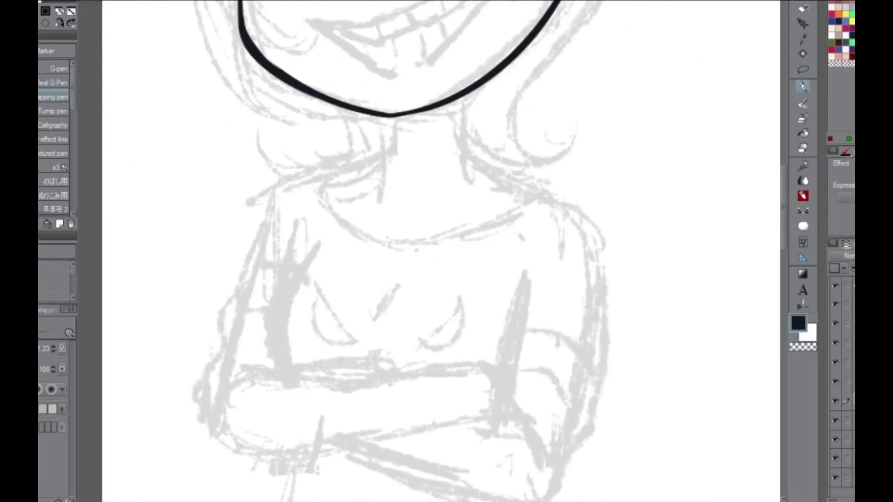
mouse_move(465, 99)
mouse_down()
mouse_move(535, 189)
mouse_move(598, 229)
mouse_move(605, 302)
mouse_up()
Ink the left-hand neck, shoulder and outer arm, continuing around the elbow along the underside of the crossed forearm.
key(minus)
key(minus)
key(minus)
drag(326, 184, 350, 425)
key(minus)
key(minus)
mouse_move(521, 44)
mouse_down()
mouse_move(483, 316)
mouse_move(362, 272)
mouse_up()
click(809, 347)
drag(476, 318, 504, 295)
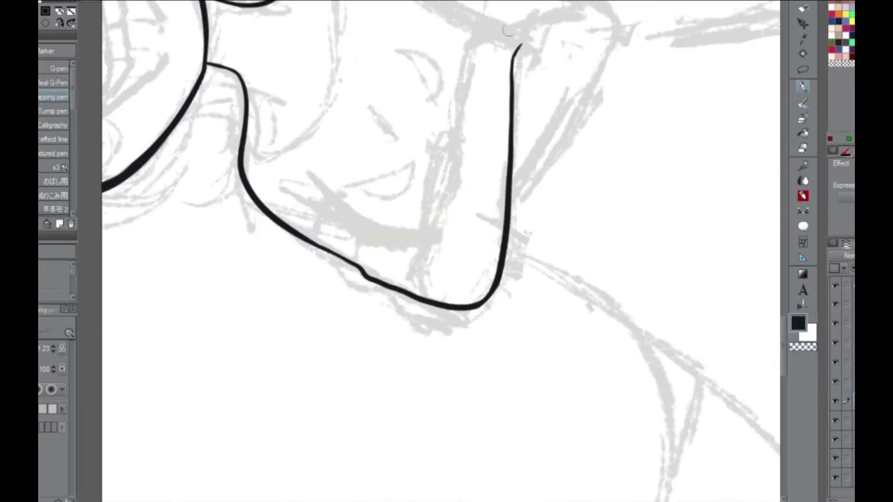
Ink the crossed forearm's upper edge with the left sleeve's folds, plus the inner line of the right-hand arm.
mouse_move(508, 31)
mouse_down()
mouse_move(439, 174)
mouse_move(416, 279)
mouse_up()
drag(412, 219, 391, 240)
key(minus)
key(minus)
drag(461, 104, 441, 207)
key(minus)
drag(485, 117, 465, 200)
key(asciicircum)
drag(525, 151, 511, 261)
drag(562, 91, 520, 211)
key(c)
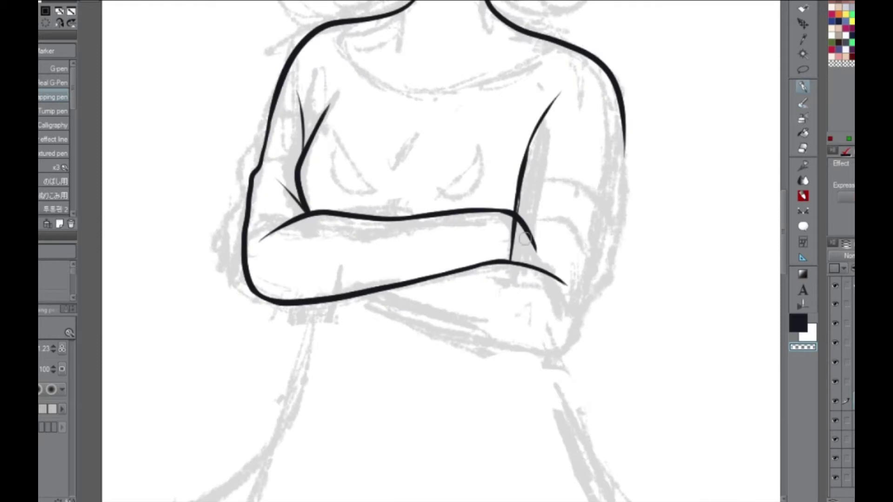
key(c)
Ink the right-hand arm's outer edge, elbow, tucked forearm and sleeve folds.
key(minus)
mouse_move(478, 321)
mouse_down()
mouse_move(535, 230)
mouse_move(551, 223)
mouse_move(576, 132)
mouse_move(627, 193)
mouse_move(603, 277)
mouse_move(544, 352)
mouse_up()
key(ctrl+z)
key(asciicircum)
key(asciicircum)
key(ctrl+plus)
key(asciicircum)
key(c)
drag(344, 372, 351, 257)
key(c)
mouse_move(419, 308)
mouse_down()
mouse_move(413, 379)
mouse_move(588, 378)
mouse_move(509, 210)
mouse_up()
Lasso the right-hand arm's line art, rotate it slightly and apply the transformation.
key(ctrl+@)
key(m)
key(ctrl+t)
drag(662, 58, 658, 90)
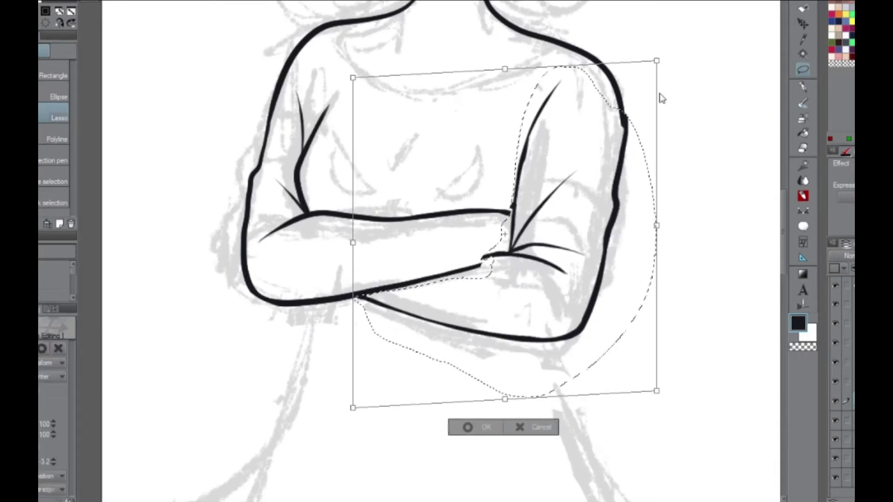
click(488, 427)
Reconnect the crossed forearm's lower line to the rotated arm and ink the curved neckline of the dress.
key(-)
key(p)
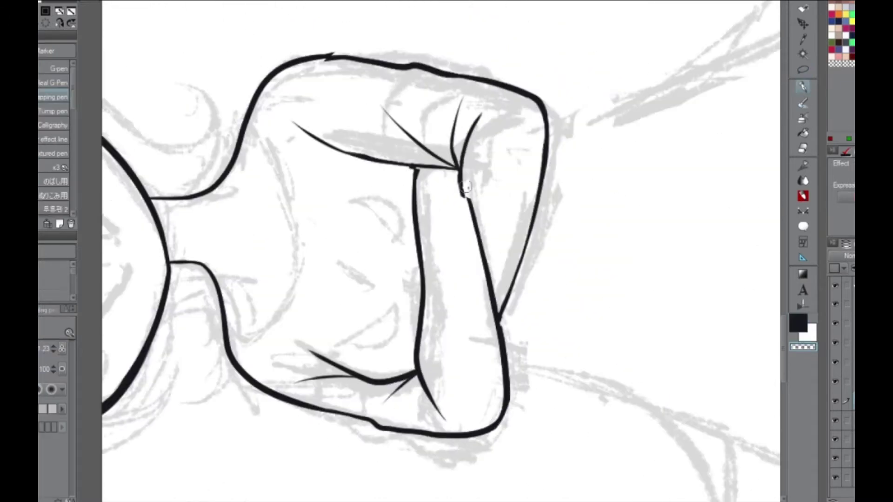
click(801, 327)
drag(461, 184, 481, 241)
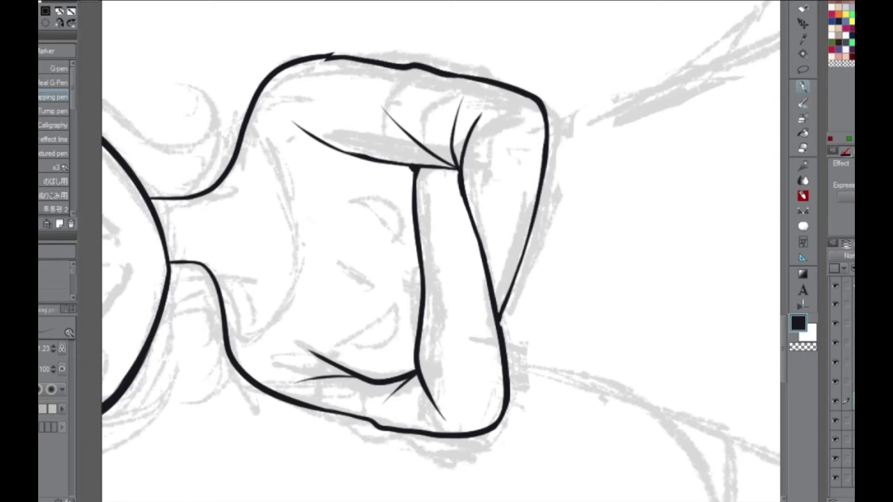
click(802, 347)
key(@)
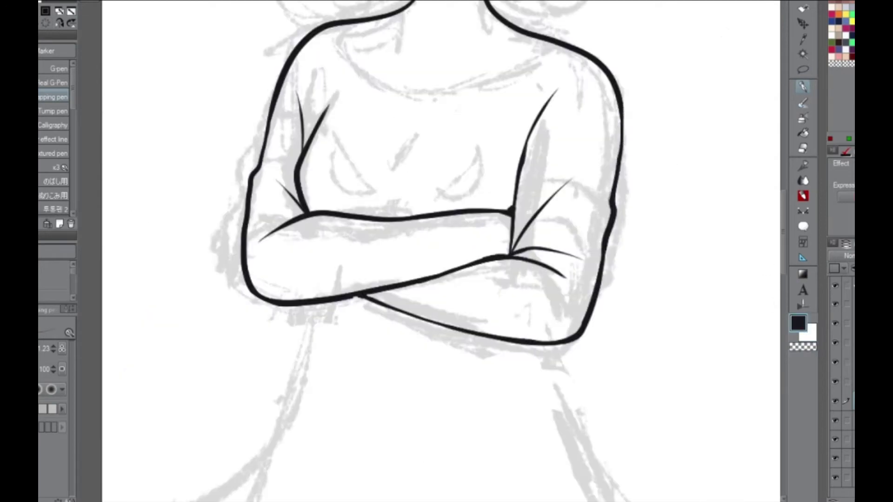
drag(342, 25, 544, 45)
Ink the flared dress outline with long pointed spikes along its sides and hem.
scroll(442, 251, down, 5)
scroll(442, 252, down, 3)
drag(488, 151, 593, 265)
key(ctrl+z)
mouse_move(535, 260)
mouse_down()
mouse_move(533, 224)
mouse_move(539, 384)
mouse_move(455, 419)
mouse_move(401, 260)
mouse_up()
key(^)
mouse_move(411, 187)
mouse_down()
mouse_move(406, 130)
mouse_move(551, 212)
mouse_up()
Clean up the dress outline with the eraser and extend both side lines up to the crossed arms.
key(@)
key(e)
drag(514, 106, 527, 140)
scroll(442, 251, up, 2)
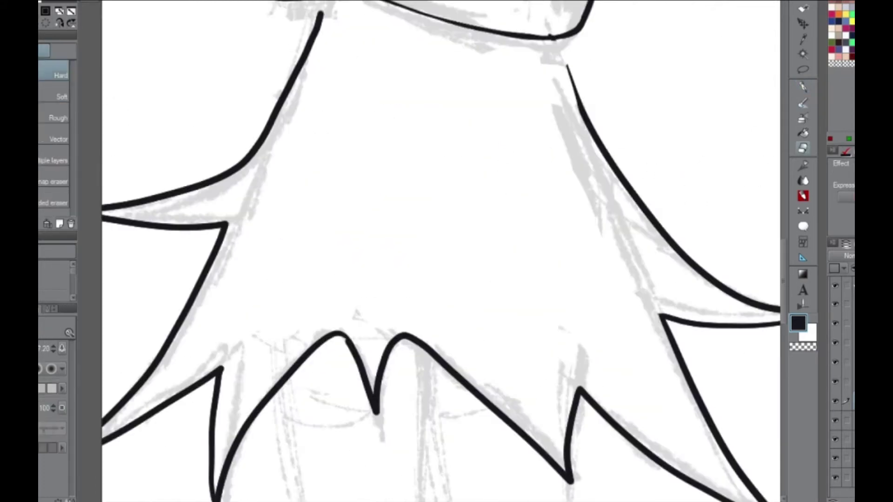
drag(340, 336, 372, 409)
key(ctrl+z)
scroll(342, 178, up, 3)
key(p)
drag(561, 184, 581, 248)
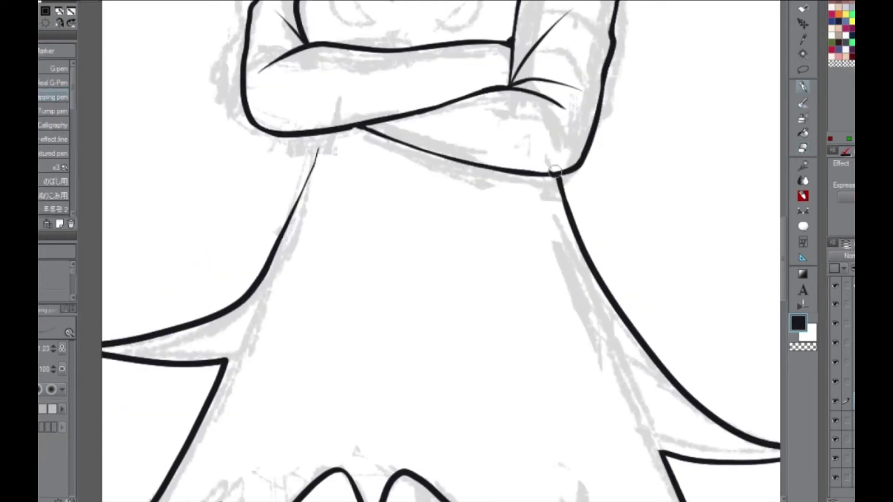
drag(278, 242, 324, 136)
key(c)
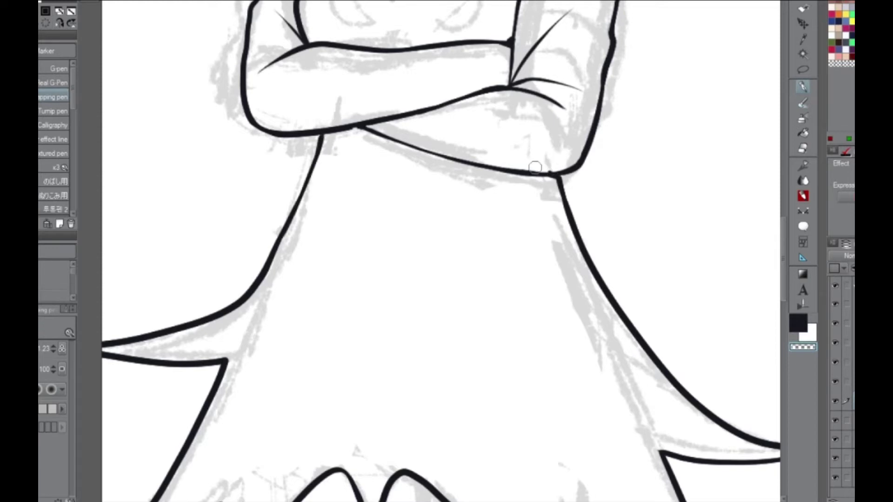
Ink the right-hand leg and foot outline below the hem and add a curved line across the lower leg.
scroll(436, 216, down, 4)
key(c)
drag(783, 204, 784, 247)
scroll(438, 239, up, 3)
key(u)
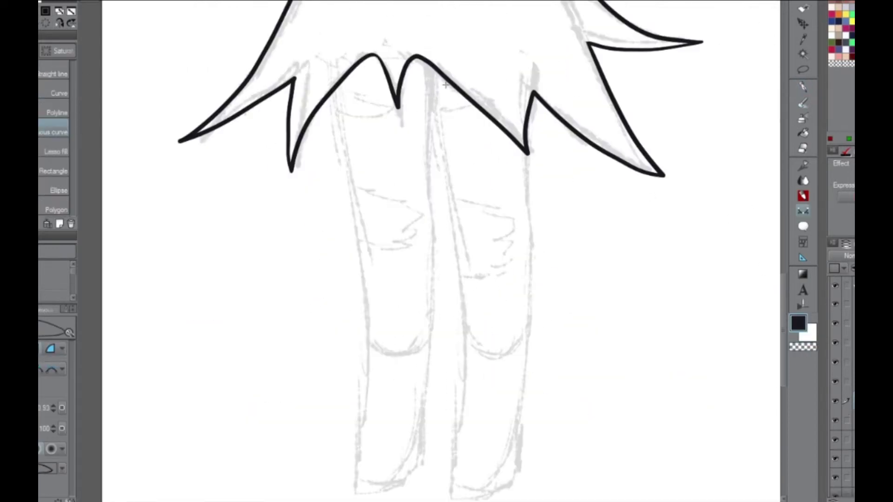
mouse_move(428, 47)
mouse_down()
mouse_move(456, 494)
mouse_move(527, 353)
mouse_move(529, 41)
mouse_up()
scroll(530, 42, up, 2)
key(p)
drag(784, 325, 783, 372)
mouse_move(478, 225)
mouse_down()
mouse_move(486, 236)
mouse_move(578, 202)
mouse_up()
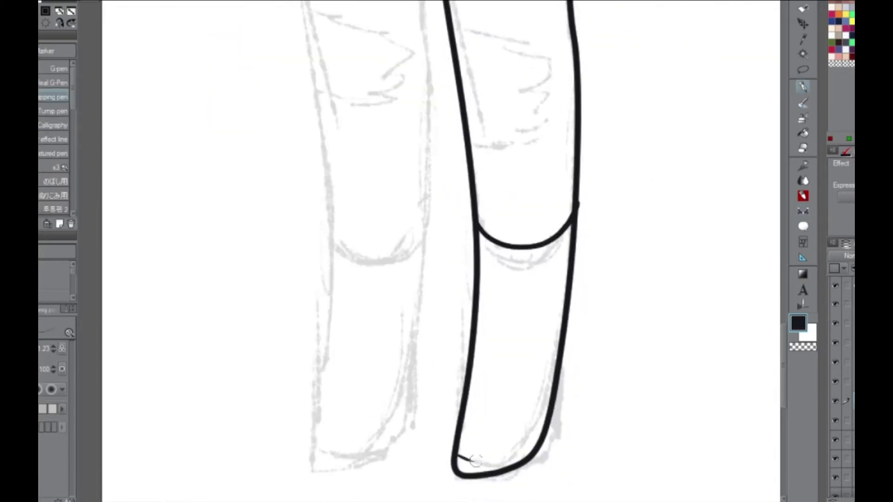
Ink the thin sole line inside the tip of the right-hand foot, cleaning up its edge.
key(ctrl+z)
key(minus)
key(minus)
key(minus)
key(minus)
key(ctrl+z)
drag(610, 385, 644, 324)
key(c)
drag(640, 291, 644, 300)
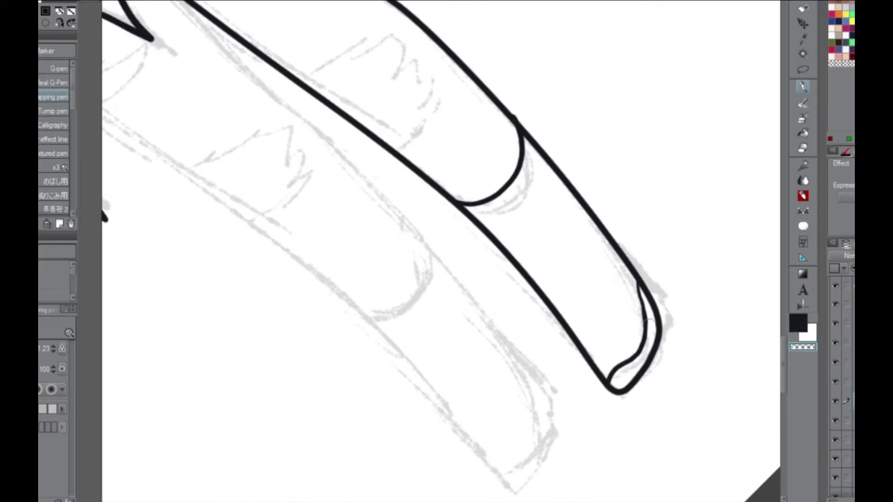
key(asciicircum)
key(asciicircum)
key(asciicircum)
key(asciicircum)
click(797, 324)
key(ctrl+z)
Duplicate the inked leg with a lasso selection and position the copy over the left-hand leg sketch.
scroll(441, 251, down, 3)
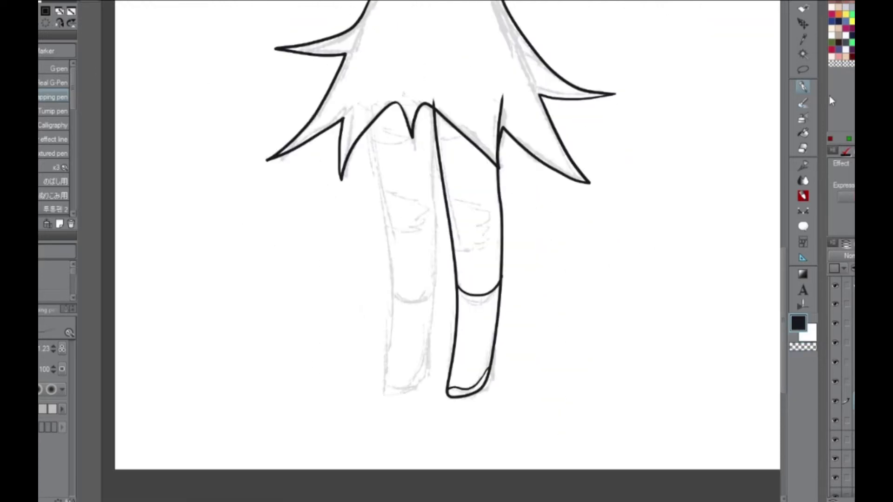
key(m)
drag(405, 112, 381, 140)
right_click(508, 265)
click(557, 398)
click(382, 465)
drag(400, 69, 428, 303)
right_click(431, 305)
click(479, 417)
click(367, 435)
key(ctrl+d)
scroll(440, 229, up, 2)
Ink irregular torn-hole shapes along the thighs and knees of both legs.
key(p)
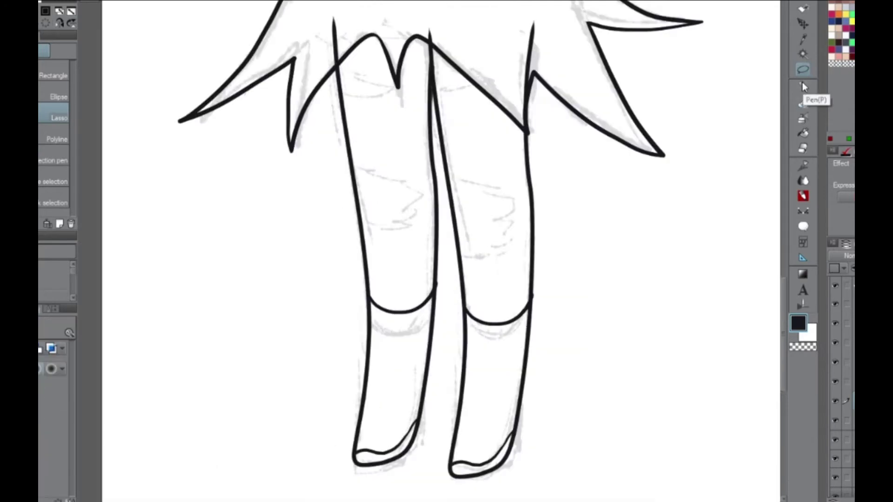
drag(451, 161, 514, 224)
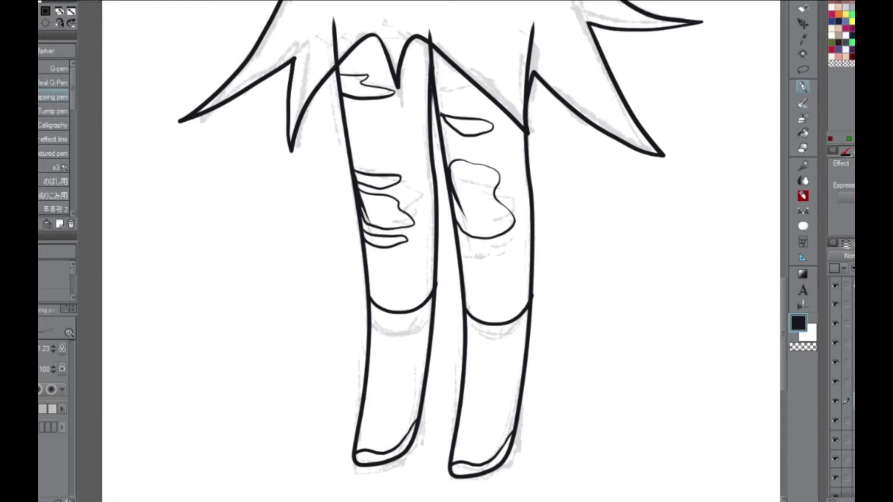
scroll(507, 313, up, 5)
Ink the thick upper lid and thinner lower lid of the small figure's near eye with feathered ends.
key(e)
scroll(442, 251, up, 5)
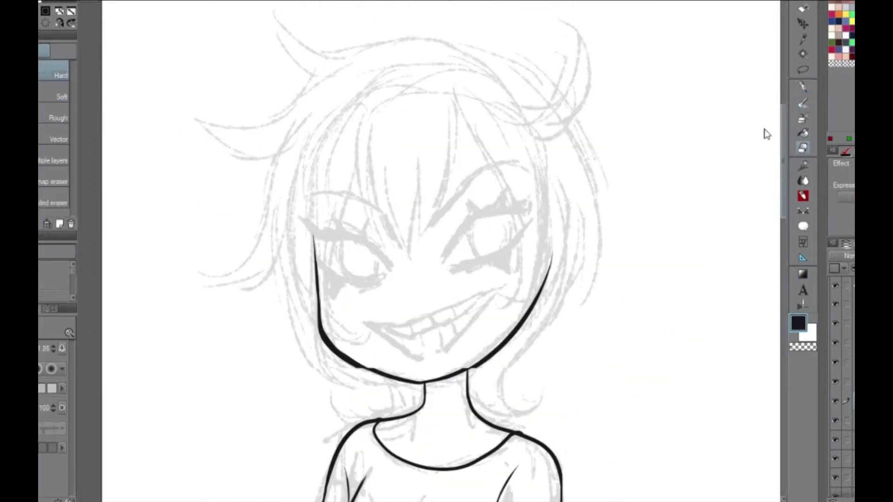
scroll(465, 186, up, 4)
key(p)
mouse_move(483, 256)
mouse_down()
mouse_move(452, 150)
mouse_move(484, 235)
mouse_move(489, 44)
mouse_move(448, 186)
mouse_move(461, 230)
mouse_move(479, 65)
mouse_up()
key(ctrl+z)
drag(495, 49, 445, 165)
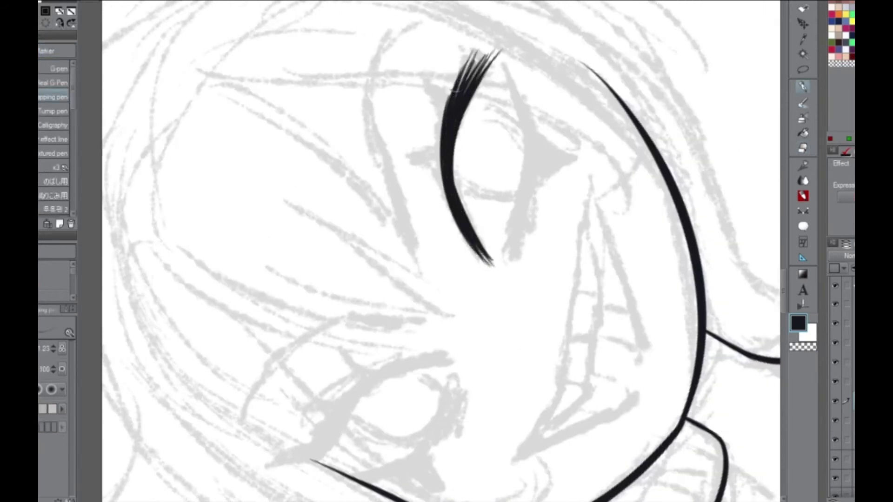
drag(526, 205, 504, 82)
drag(501, 80, 534, 151)
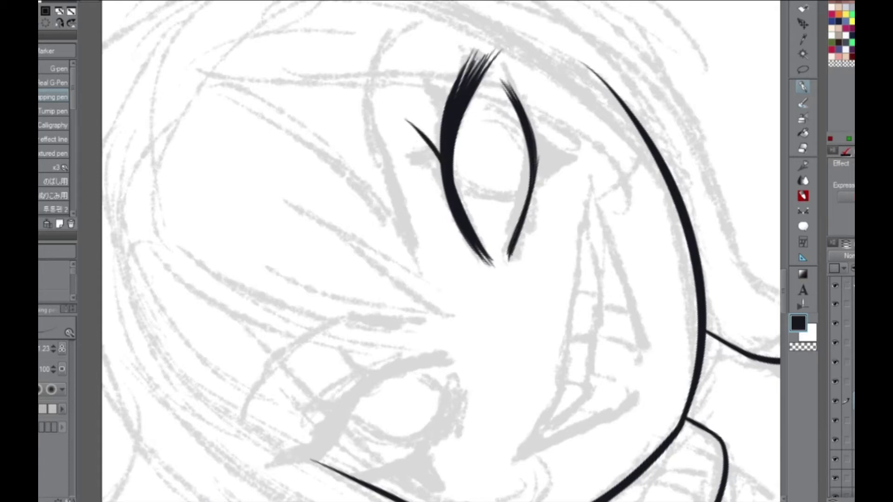
Ink pointed lashes on the near eye's upper and lower lids and a thick tapered eyebrow above it.
drag(440, 156, 414, 120)
drag(453, 100, 431, 51)
drag(476, 75, 465, 8)
drag(535, 179, 565, 148)
drag(409, 23, 415, 285)
drag(394, 182, 415, 289)
Lasso the small figure's inked near eye and eyebrow, duplicate them, and place the mirrored copy over the far eye sketch.
key(ctrl+minus)
key(m)
drag(508, 10, 677, 189)
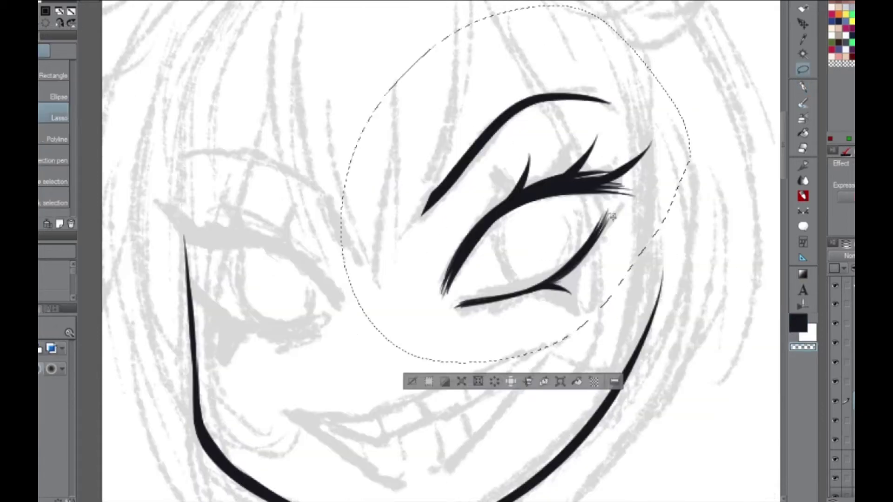
key(ctrl+c)
key(ctrl+v)
key(ctrl+t)
drag(534, 195, 435, 160)
key(Return)
key(p)
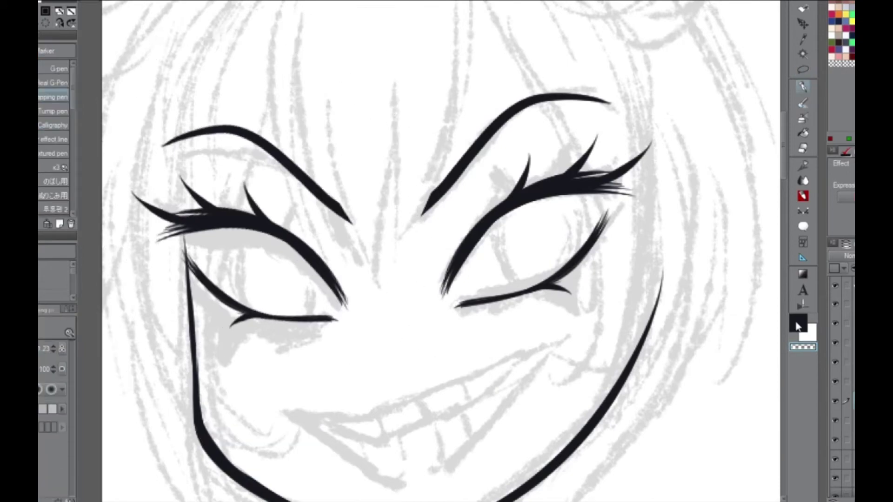
Ink the small figure's grinning mouth with an outline, a line between the tooth rows and short tooth divisions.
mouse_move(587, 318)
mouse_down()
mouse_move(595, 348)
mouse_move(566, 151)
mouse_move(647, 261)
mouse_move(665, 303)
mouse_up()
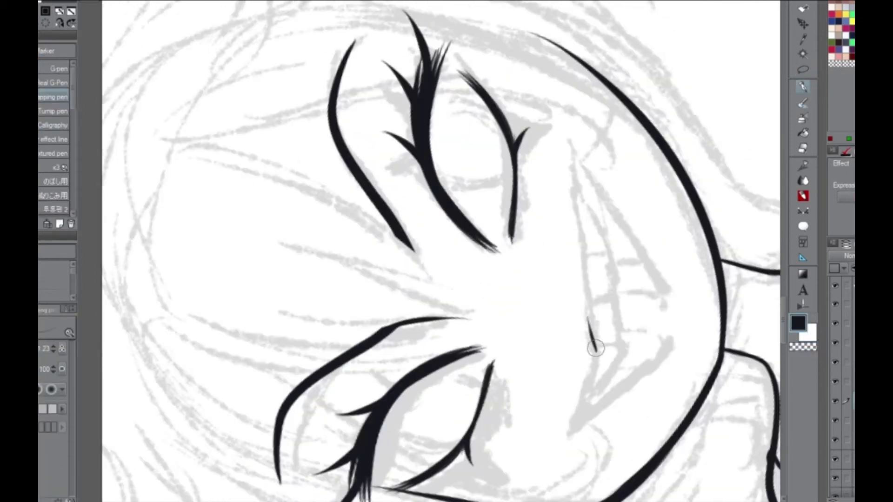
mouse_move(597, 353)
mouse_down()
mouse_move(565, 430)
mouse_move(656, 360)
mouse_up()
drag(572, 423, 605, 386)
drag(585, 183, 593, 409)
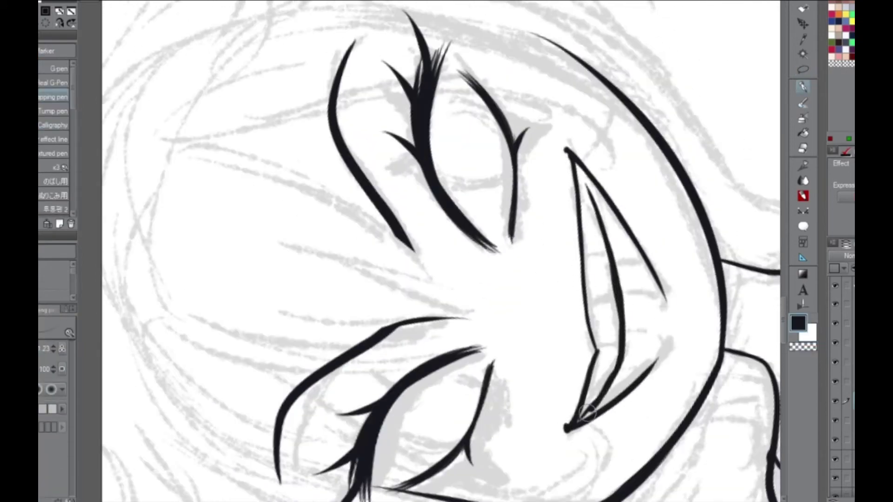
click(809, 348)
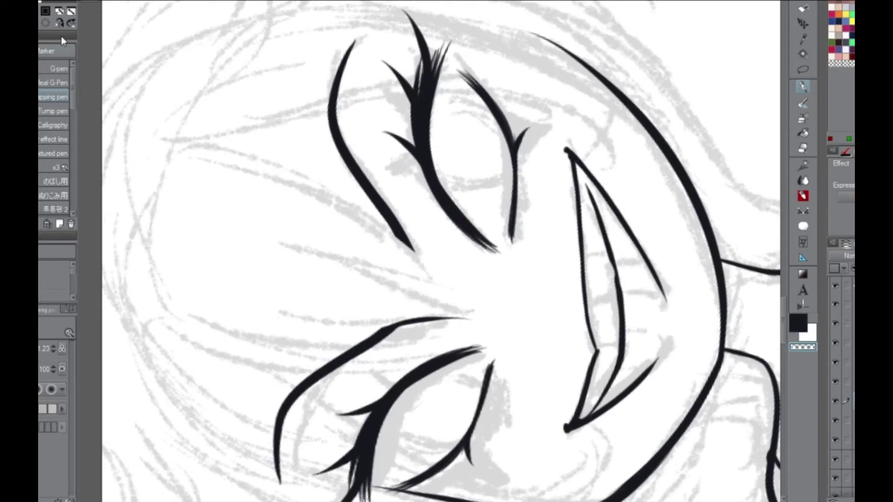
key(c)
key(ctrl+@)
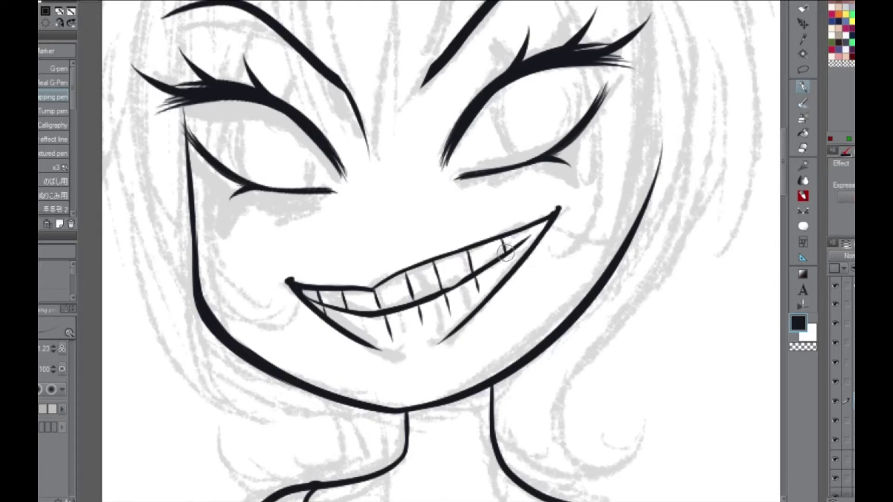
Ink curved iris outlines and narrow slit pupils in both of the small figure's eyes.
drag(571, 132, 568, 91)
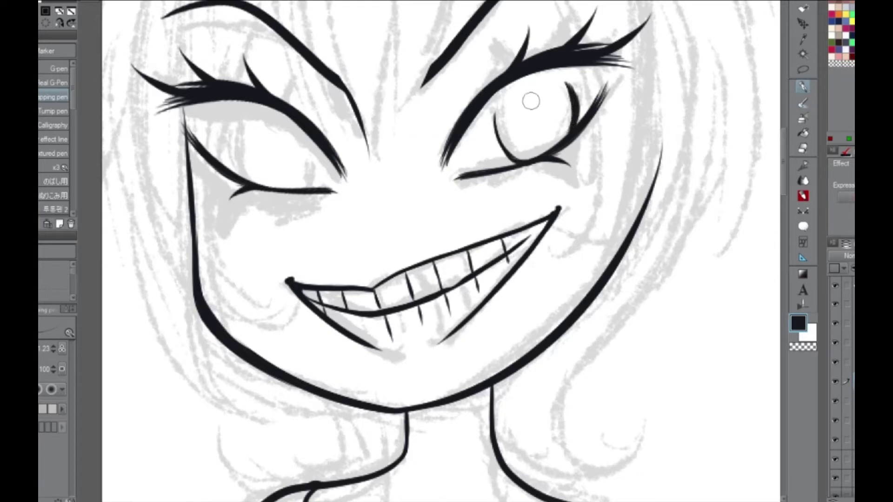
drag(259, 106, 257, 179)
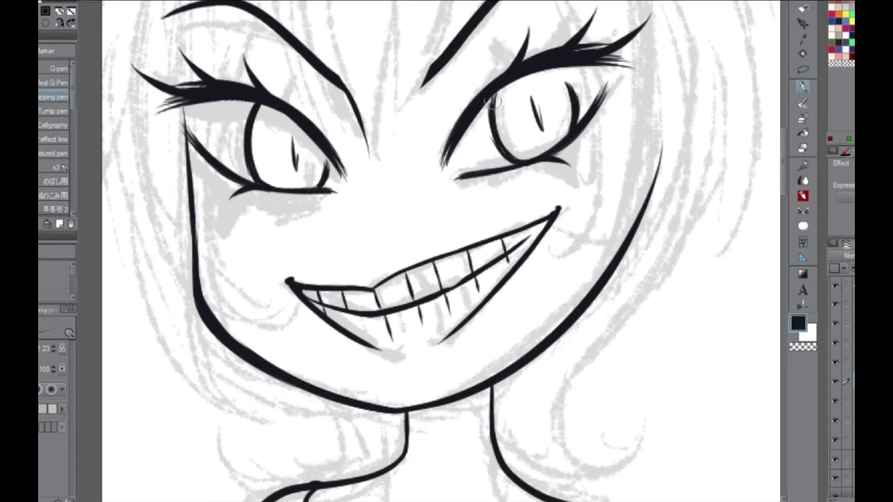
Ink tapered central bangs on the small figure's forehead, meeting in points between the eyebrows.
scroll(500, 69, down, 3)
drag(501, 68, 514, 73)
drag(500, 3, 502, 252)
drag(525, 119, 504, 277)
drag(595, 104, 509, 264)
key(c)
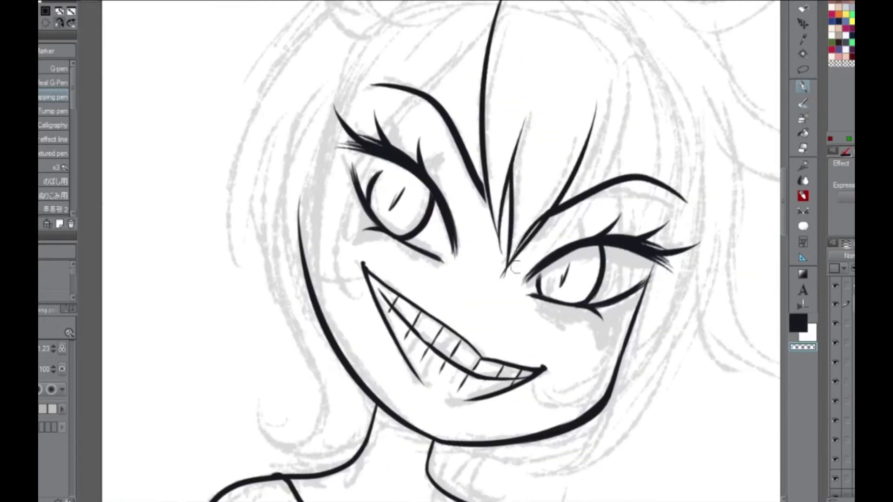
key(^)
key(c)
key(^)
Ink the small figure's far-side bang and the curved, pointed lock framing that side of the face.
drag(363, 116, 349, 218)
drag(356, 2, 346, 219)
key(c)
drag(324, 94, 280, 142)
drag(244, 77, 284, 312)
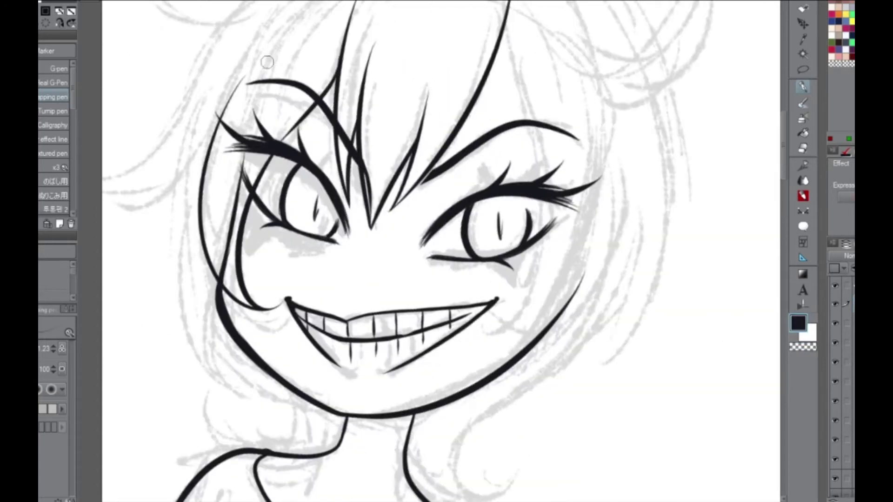
Ink the small figure's near-side bang and the face-framing lock that crosses the near eye.
key(^)
key(^)
drag(357, 190, 351, 303)
drag(326, 81, 352, 305)
key(-)
key(c)
drag(233, 186, 409, 186)
key(c)
Ink the small figure's outer lock along the near cheek and the flicked-out hair strand on the far side.
mouse_move(399, 369)
mouse_down()
mouse_move(195, 74)
mouse_move(195, 160)
mouse_up()
drag(303, 186, 302, 311)
drag(302, 312, 313, 134)
key(c)
mouse_move(394, 246)
mouse_down()
mouse_move(319, 130)
mouse_move(455, 114)
mouse_up()
key(-)
key(c)
key(-)
key(-)
key(-)
key(-)
key(h)
key(-)
key(-)
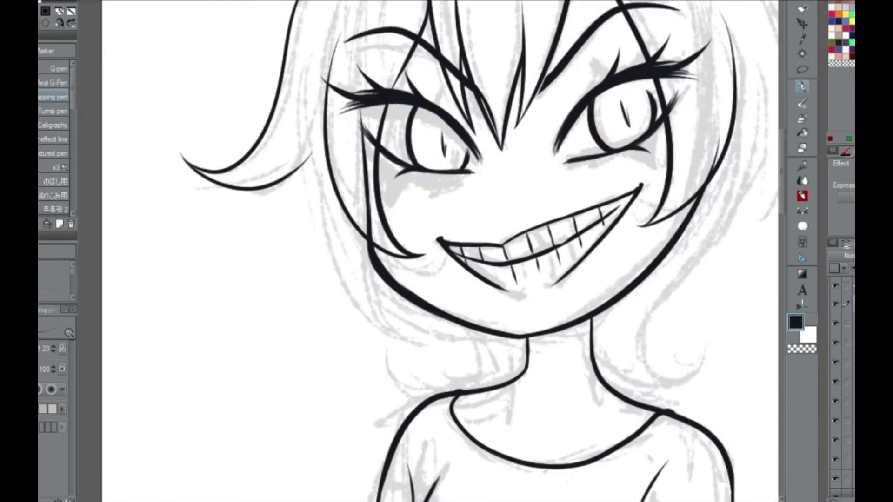
Ink the small figure's far-side outer hair edge, tapering into pointed tips beside the jaw.
key(-)
key(-)
drag(323, 191, 387, 318)
drag(371, 257, 399, 325)
key(c)
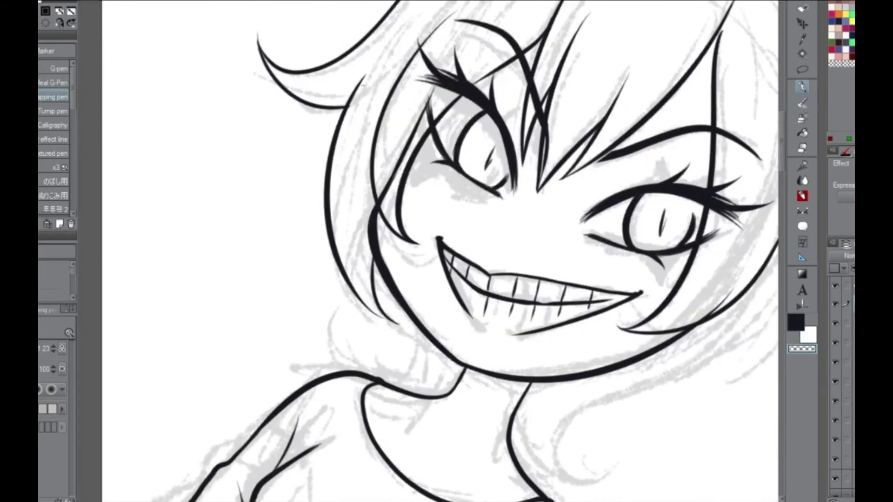
key(c)
Ink the small figure's crown contour and the long outer hair edge on the near side.
key(-)
key(-)
key(-)
key(-)
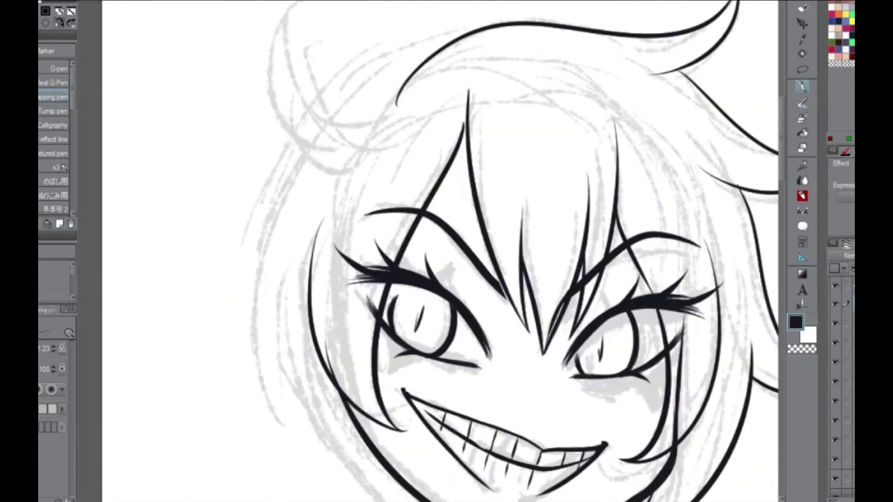
key(ctrl+z)
mouse_move(431, 21)
mouse_down()
mouse_move(265, 320)
mouse_move(362, 489)
mouse_up()
Ink the small figure's lower hair ends as curls flicking outward on both sides of the neck.
scroll(372, 279, down, 5)
drag(310, 155, 465, 345)
mouse_move(426, 290)
mouse_down()
mouse_move(534, 321)
mouse_move(470, 351)
mouse_move(529, 367)
mouse_move(468, 328)
mouse_up()
key(ctrl+z)
key(ctrl+z)
drag(418, 325, 534, 316)
key(ctrl+z)
drag(417, 321, 534, 321)
key(h)
mouse_move(167, 179)
mouse_down()
mouse_move(230, 191)
mouse_move(209, 251)
mouse_move(216, 232)
mouse_up()
key(ctrl+z)
key(e)
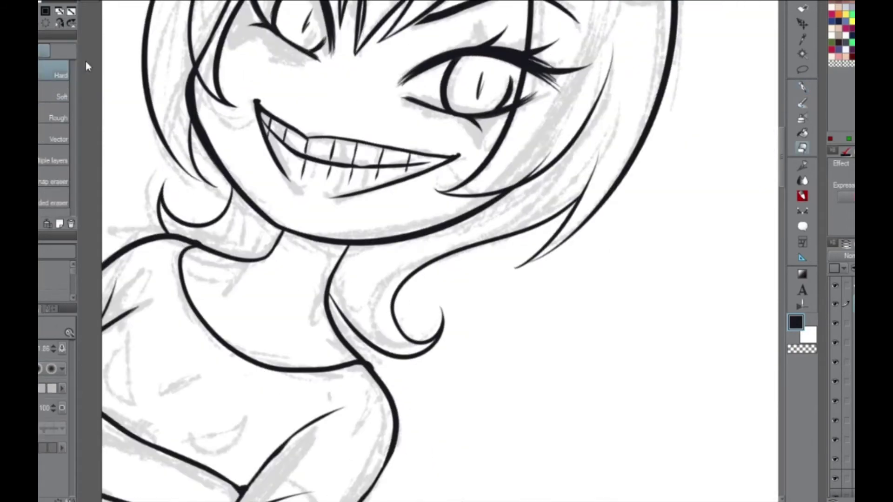
Ink the first two tapered bang strands on the large portrait's forehead, running down between the eyebrows.
key(h)
scroll(266, 292, down, 3)
scroll(266, 292, up, 3)
drag(281, 309, 279, 195)
scroll(280, 232, right, 3)
scroll(515, 488, down, 3)
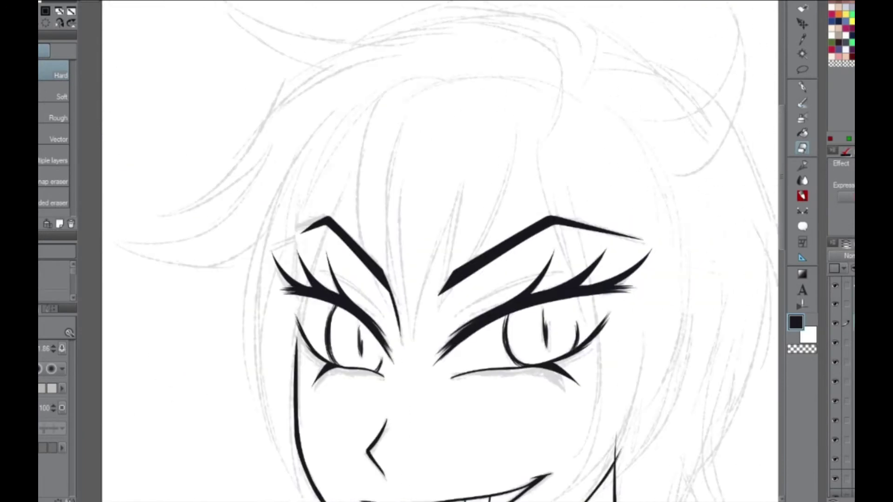
key(p)
key(h)
key(h)
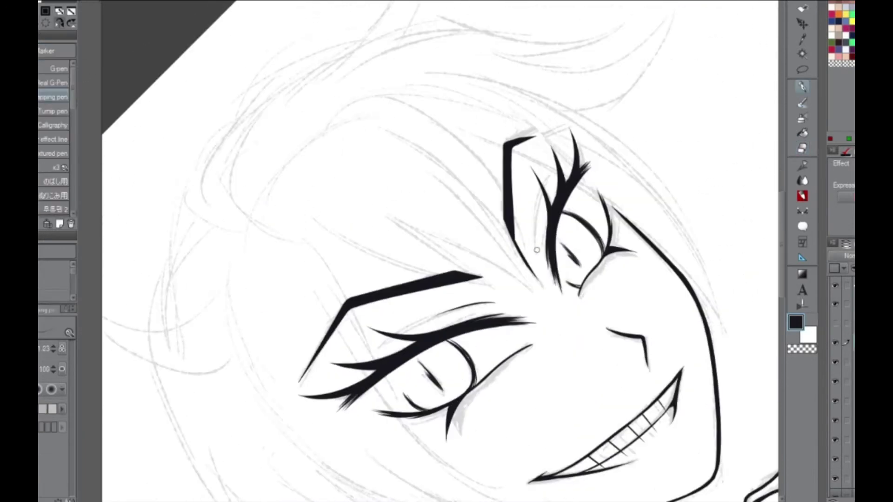
key(h)
drag(392, 96, 426, 290)
drag(441, 166, 431, 325)
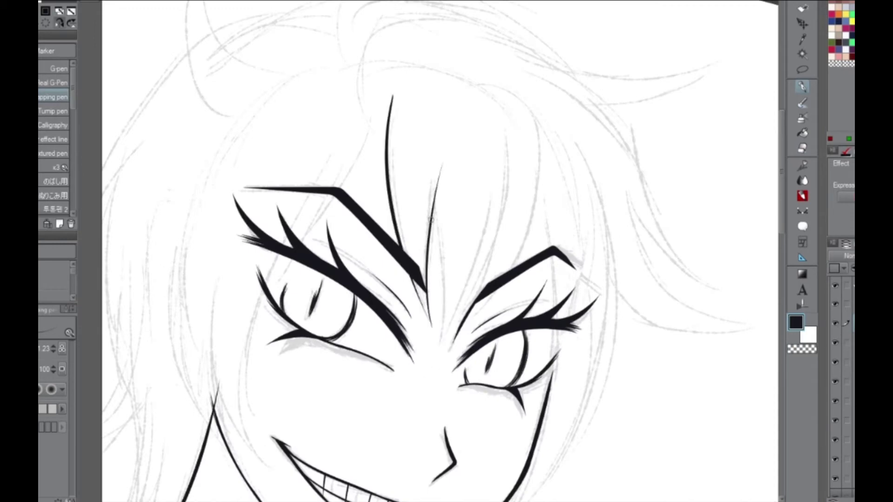
Ink long strands that form the large portrait's central pointed bang above the nose bridge.
key(h)
scroll(430, 274, up, 2)
drag(460, 209, 401, 433)
drag(382, 93, 400, 410)
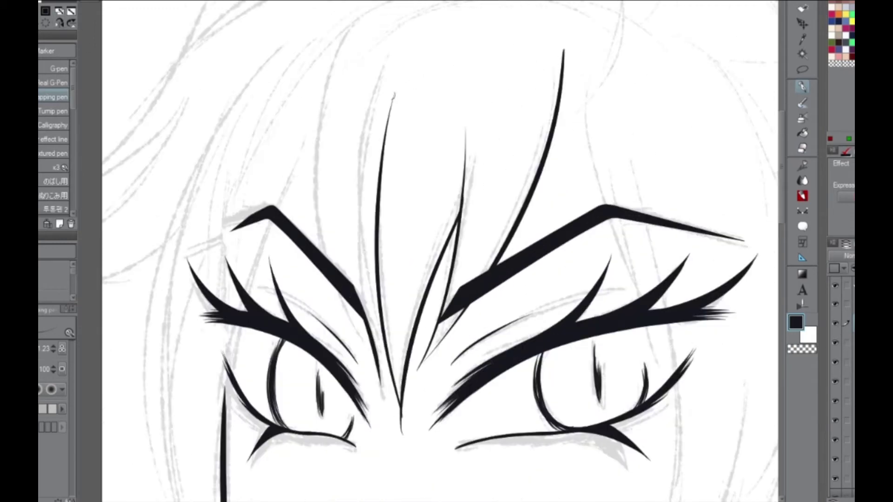
key(ctrl+z)
drag(382, 55, 403, 431)
Ink narrow bang strands over the large portrait's far eyebrow, converging to points beside the far eye.
drag(364, 202, 379, 386)
drag(336, 241, 390, 400)
key(ctrl+z)
drag(359, 2, 399, 378)
key(ctrl+z)
drag(367, 2, 393, 406)
key(ctrl+z)
key(ctrl+y)
Trim the large portrait's bang tips with the eraser and complete the pointed strand by the near eyebrow with the Curve tool.
key(e)
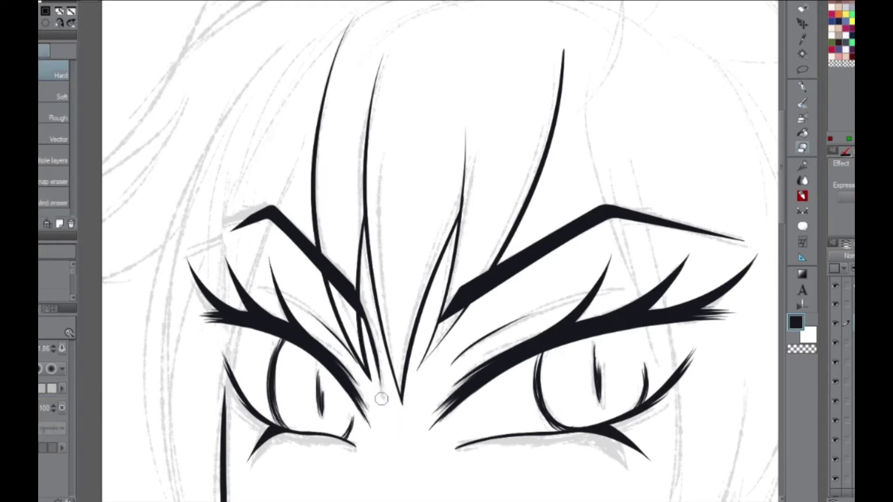
key(u)
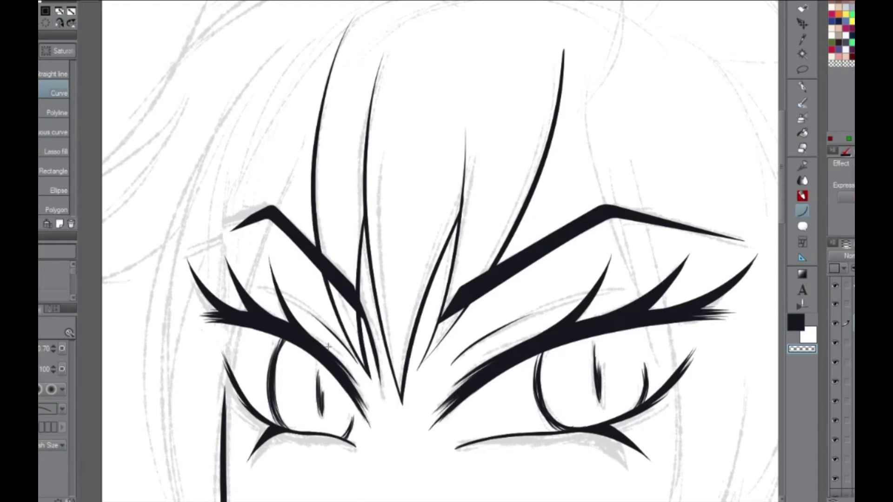
key(c)
key(c)
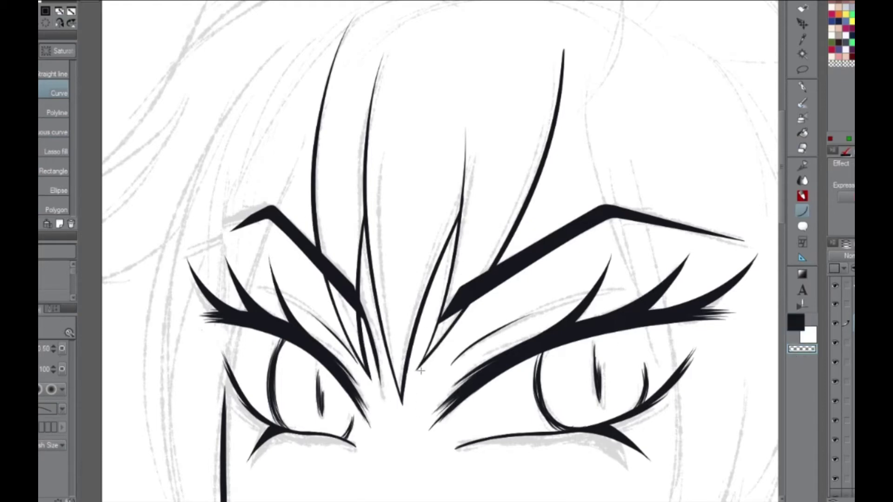
key(p)
key(c)
Ink the large portrait's far-side bang, inner face-framing lock and longer outer hair edge down to the jaw.
key(ctrl+minus)
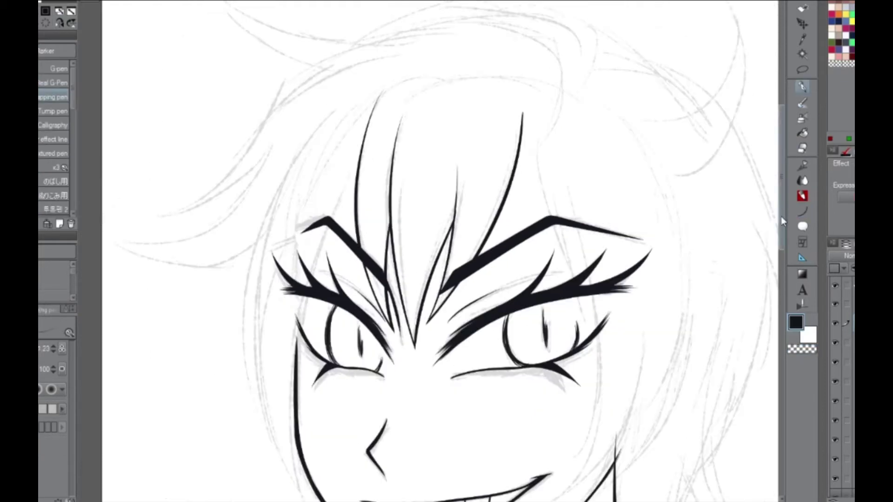
scroll(780, 211, down, 3)
drag(316, 219, 300, 357)
key(ctrl+z)
mouse_move(304, 260)
mouse_down()
mouse_move(360, 367)
mouse_move(300, 317)
mouse_move(274, 201)
mouse_up()
key(ctrl+z)
key(e)
key(p)
mouse_move(325, 445)
mouse_down()
mouse_move(297, 368)
mouse_move(279, 88)
mouse_move(288, 46)
mouse_up()
key(ctrl+z)
key(ctrl+z)
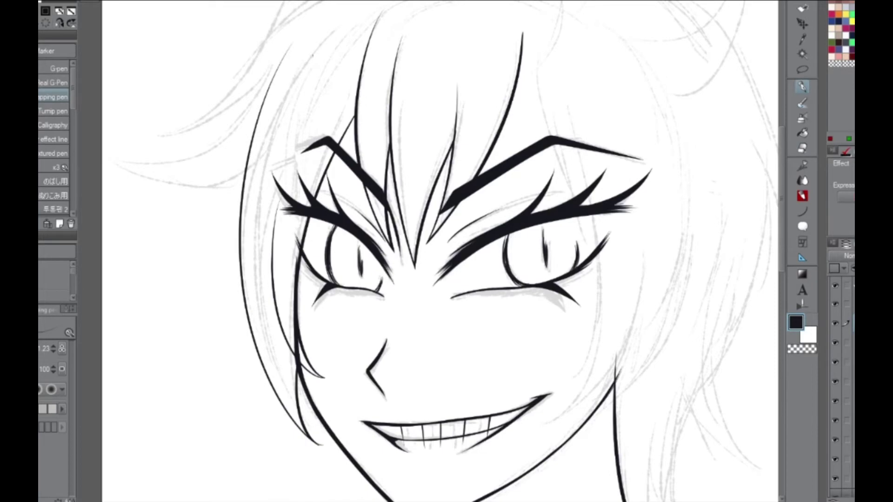
Ink the large portrait's near-side bang and two curved face-framing locks that taper toward the cheek.
key(h)
mouse_move(359, 56)
mouse_down()
mouse_move(298, 201)
mouse_move(327, 413)
mouse_up()
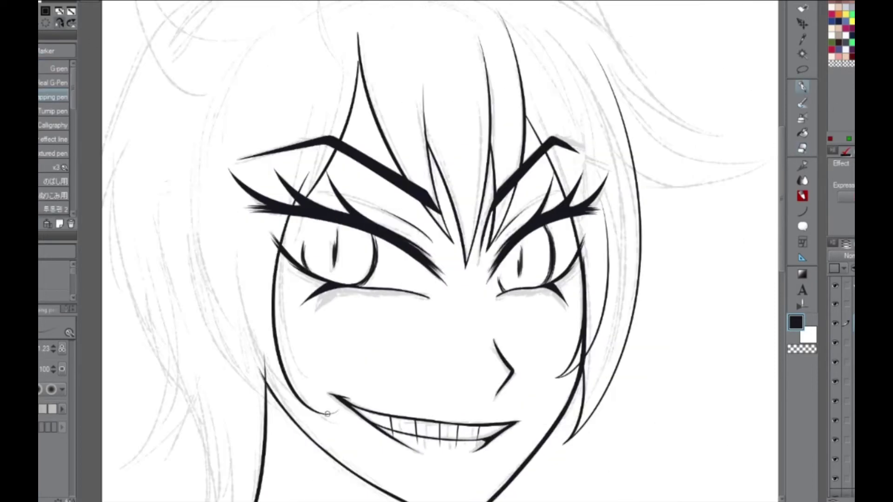
drag(230, 186, 328, 414)
mouse_move(173, 92)
mouse_down()
mouse_move(265, 396)
mouse_move(299, 196)
mouse_move(377, 252)
mouse_up()
drag(326, 437, 259, 383)
key(ctrl+z)
Ink the large portrait's crown contour sweeping out toward the flicked hair tuft on the far side.
key(minus)
key(minus)
key(minus)
key(minus)
key(minus)
key(minus)
drag(307, 474, 235, 88)
key(ctrl+z)
mouse_move(279, 484)
mouse_down()
mouse_move(233, 86)
mouse_move(296, 228)
mouse_up()
Ink the next pointed flicked tuft on the far side of the large portrait's hair with two curves from its tip.
key(minus)
key(minus)
key(minus)
drag(286, 63, 316, 321)
drag(285, 62, 353, 169)
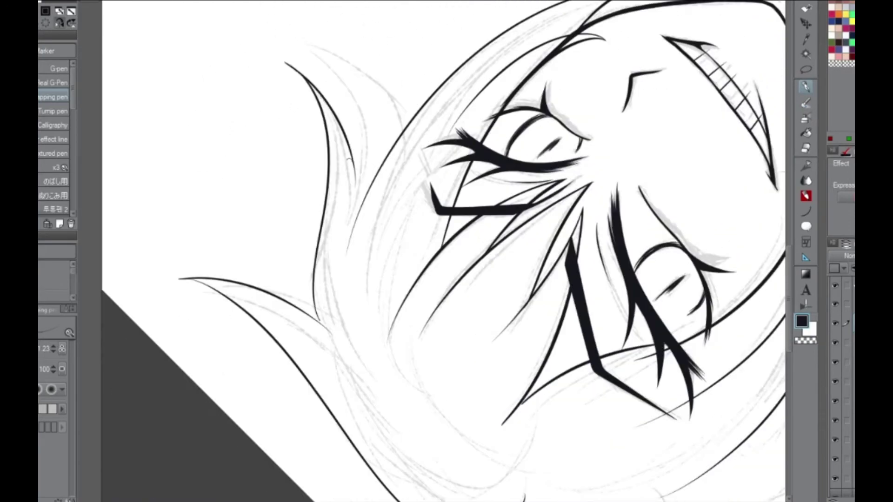
Ink the last flicked tuft above the large portrait's far-side locks and erase the overshooting tips and ends of the tufts.
drag(293, 29, 355, 158)
mouse_move(291, 29)
mouse_down()
mouse_move(417, 100)
mouse_move(390, 133)
mouse_up()
key(ctrl+z)
key(ctrl+z)
drag(272, 40, 403, 134)
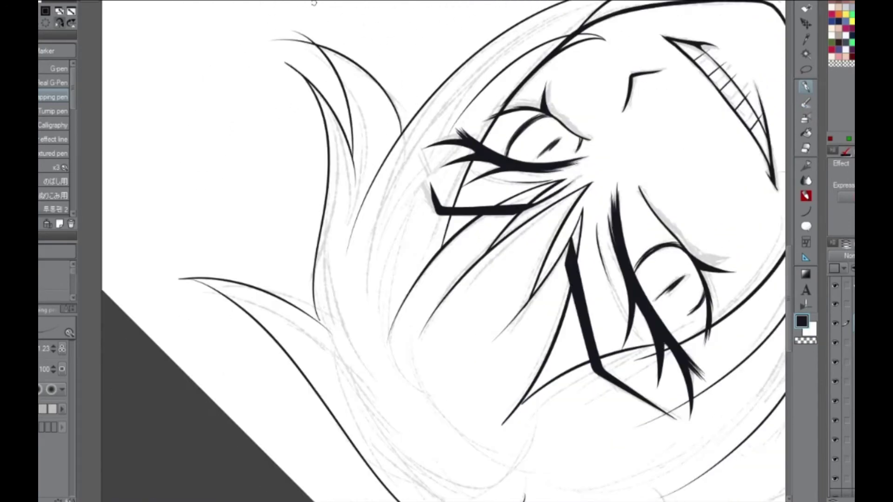
key(e)
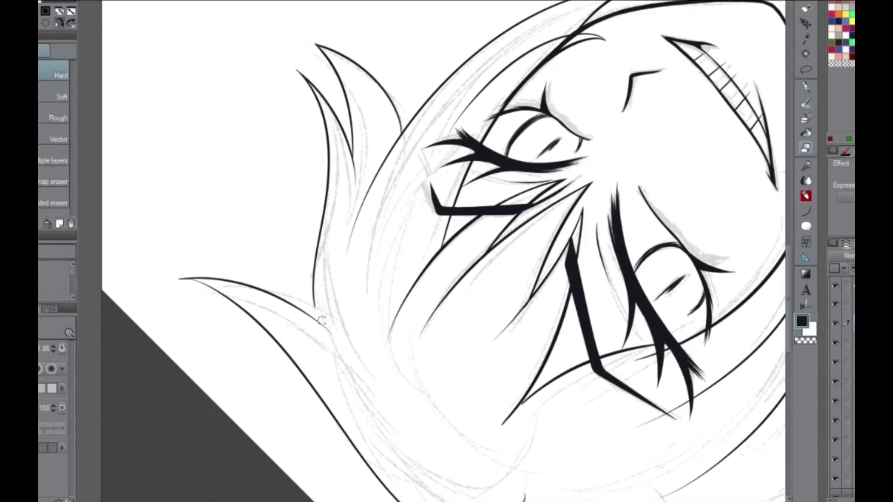
key(p)
Ink the large portrait's rounded outer contour at the back of the head and the pointed flick of the long near-side lock.
key(ctrl+plus)
key(minus)
key(minus)
key(minus)
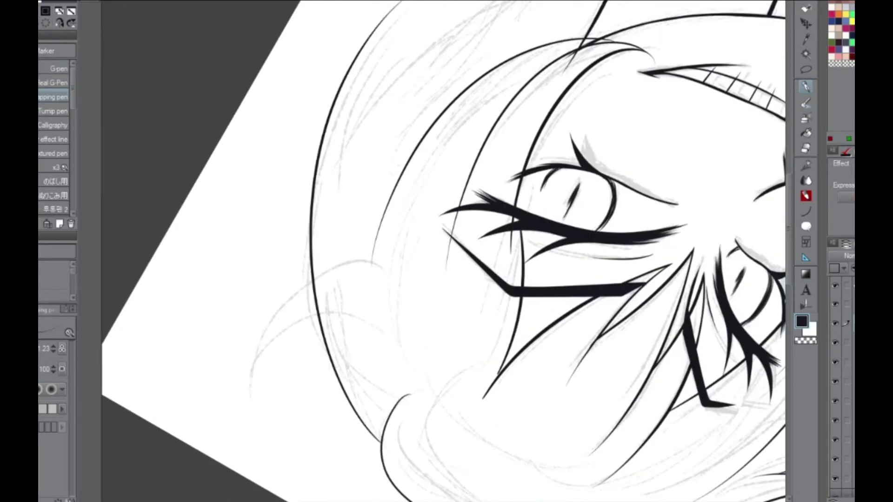
key(plus)
key(plus)
key(plus)
scroll(493, 251, up, 3)
mouse_move(315, 77)
mouse_down()
mouse_move(308, 326)
mouse_move(383, 167)
mouse_up()
drag(396, 8, 374, 148)
key(ctrl+z)
drag(405, 3, 379, 144)
Ink the lower near-side locks ending in a curl beside the neck and erase the tail crossing the neck line.
drag(393, 2, 432, 91)
scroll(493, 251, up, 3)
mouse_move(433, 153)
mouse_down()
mouse_move(347, 109)
mouse_move(446, 58)
mouse_up()
key(ctrl+z)
key(c)
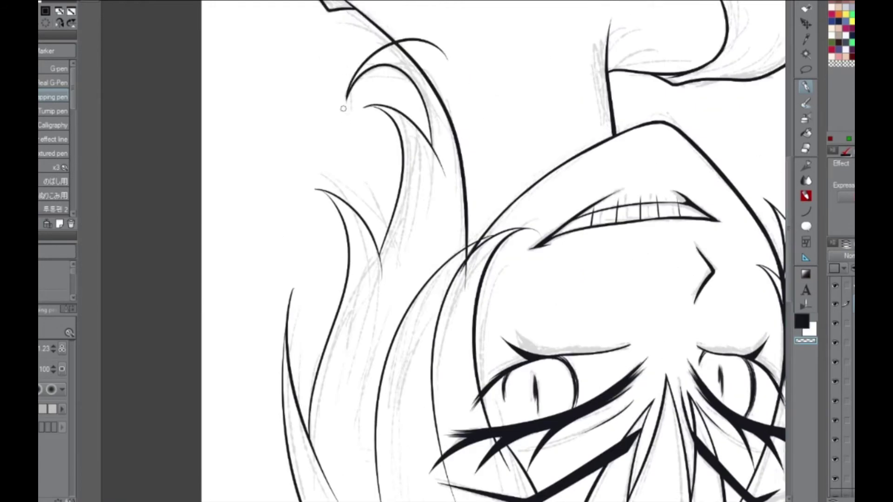
key(ctrl+z)
key(e)
key(ctrl+@)
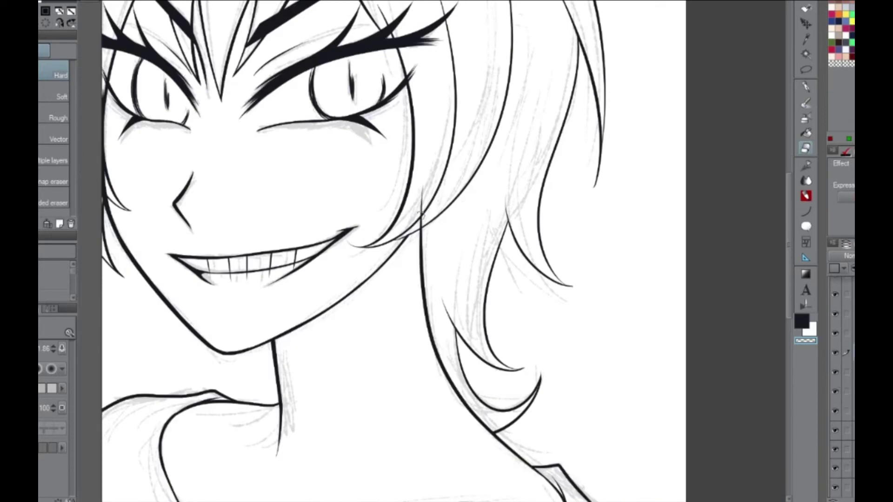
Erase the ends of the neck and crown lines that overlap the large portrait's hair strands.
scroll(443, 251, left, 5)
click(835, 333)
click(835, 333)
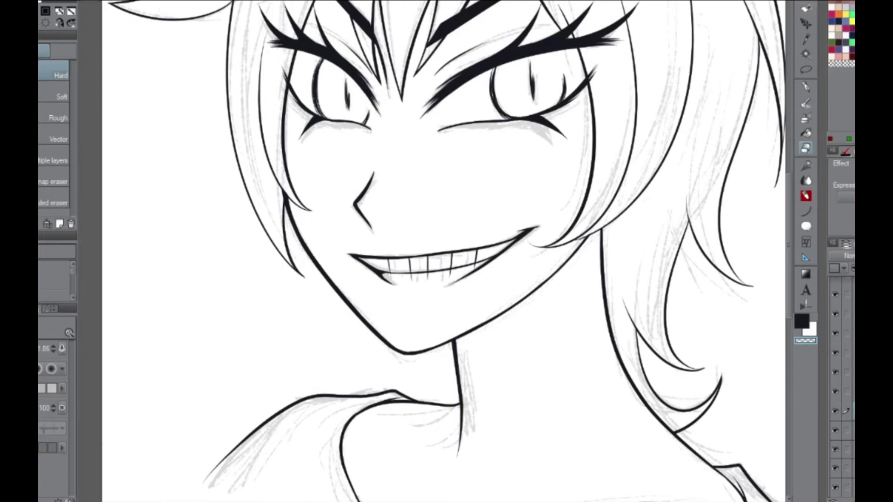
scroll(444, 251, up, 6)
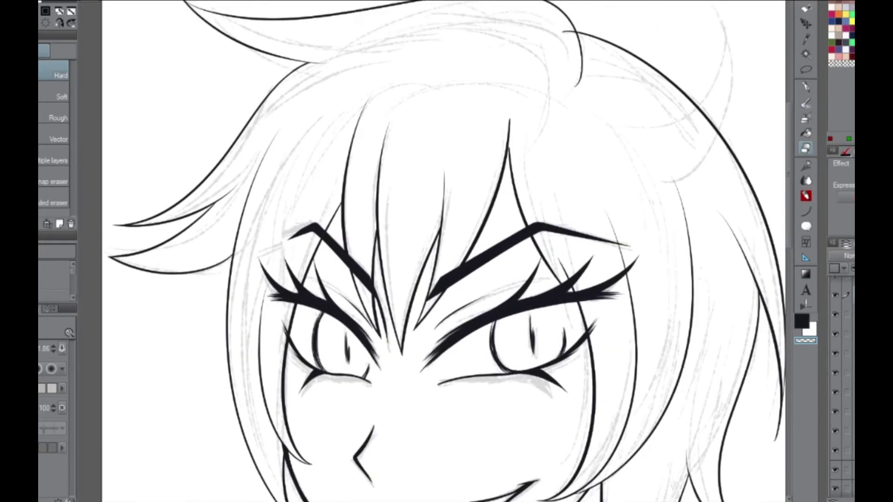
key(p)
scroll(444, 251, down, 3)
scroll(444, 252, up, 3)
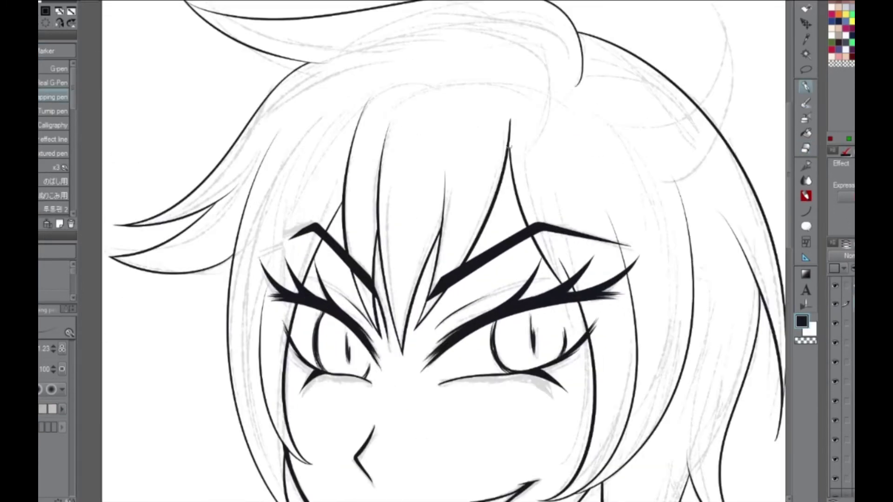
Finish inking the curl at the large portrait's parting and hide the rough sketch layer under the line art.
scroll(444, 251, down, 3)
scroll(443, 251, left, 2)
click(836, 323)
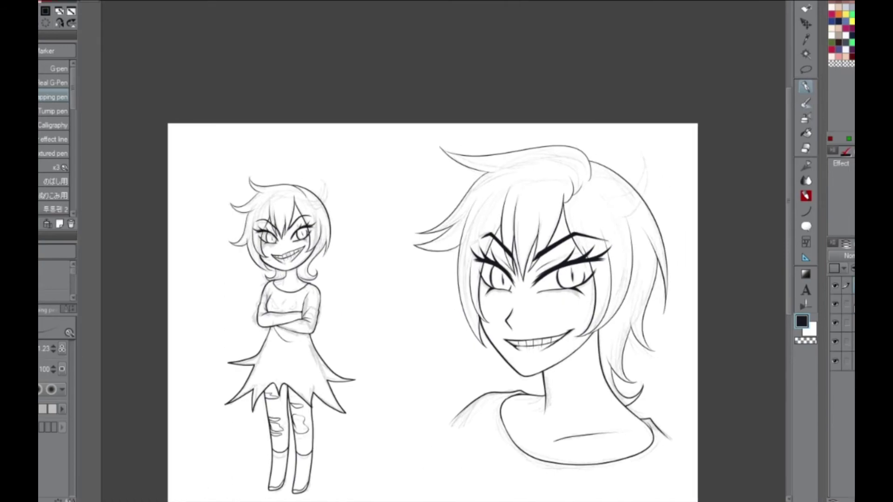
scroll(780, 322, down, 2)
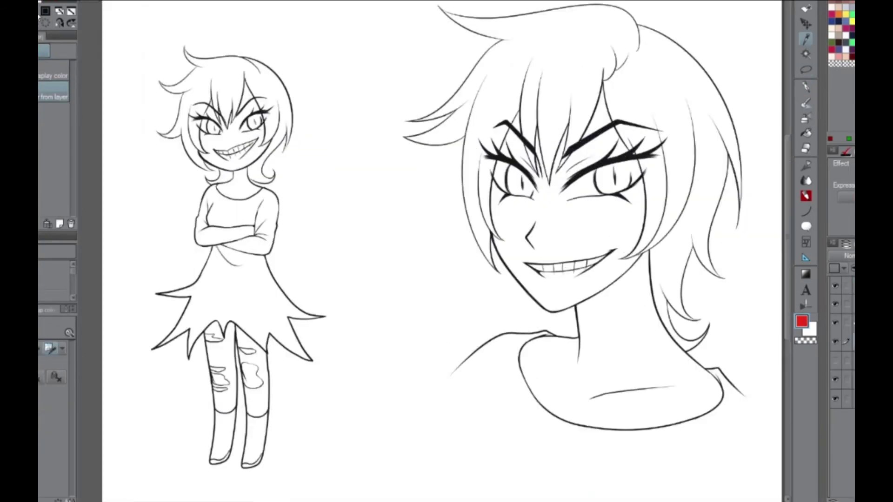
Fill the eyes of the large portrait and the small full-body figure with red, tracing each with a closed continuous curve.
scroll(275, 139, up, 5)
key(u)
click(53, 132)
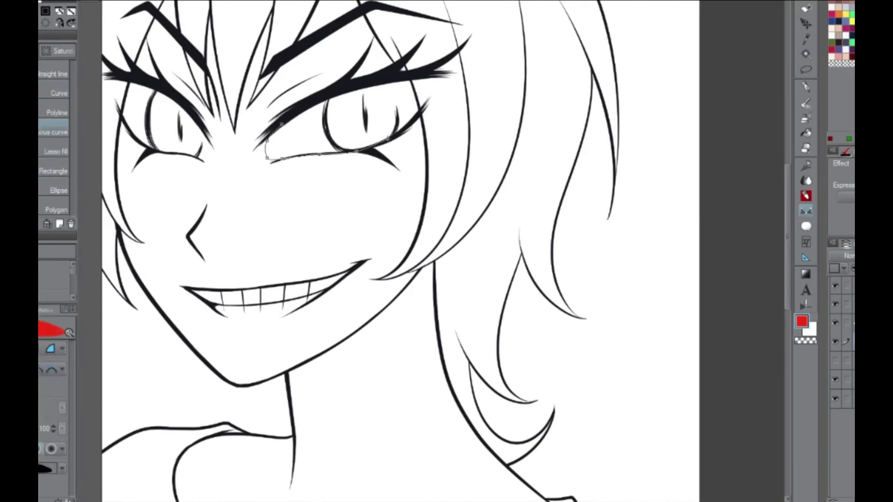
click(280, 126)
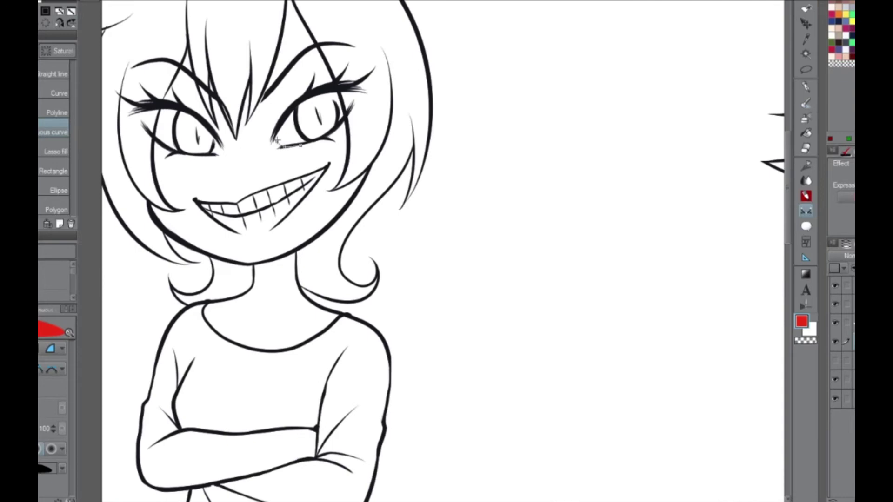
click(326, 140)
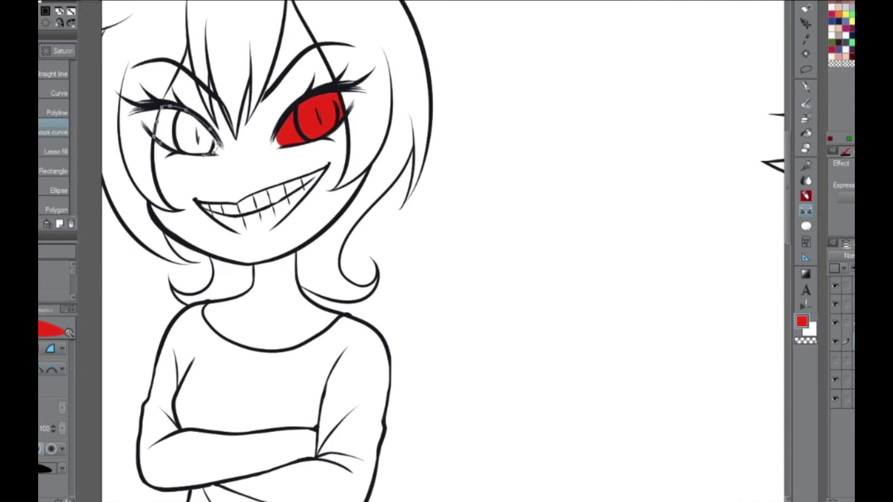
click(154, 137)
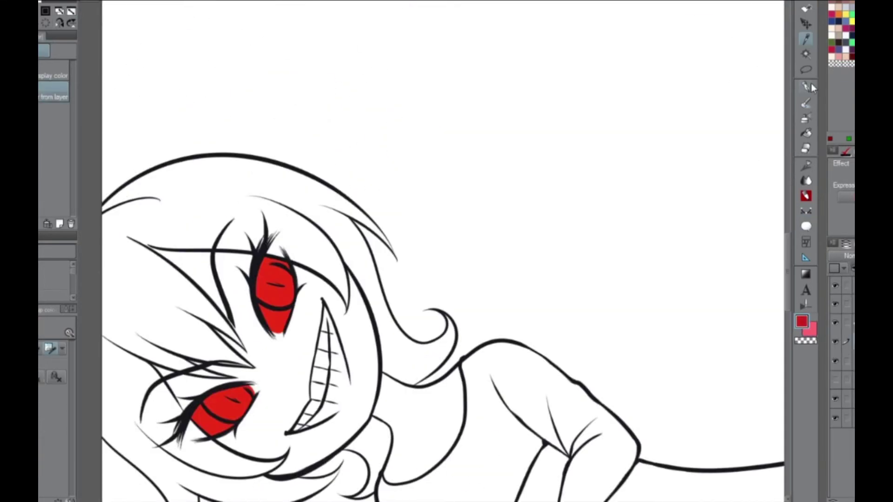
Shade the red eyes of both figures with darker red beneath the upper lashes using the mapping pen.
click(806, 86)
drag(278, 286, 279, 333)
drag(261, 258, 270, 330)
drag(242, 391, 209, 410)
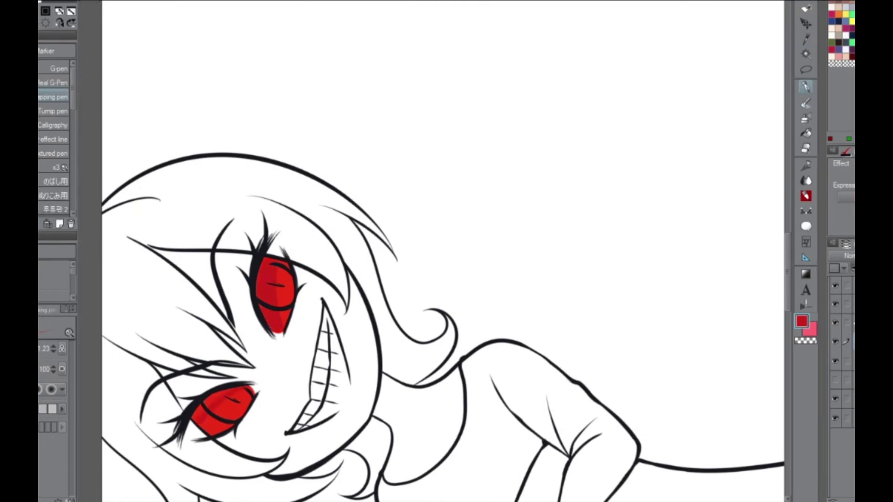
scroll(767, 260, up, 6)
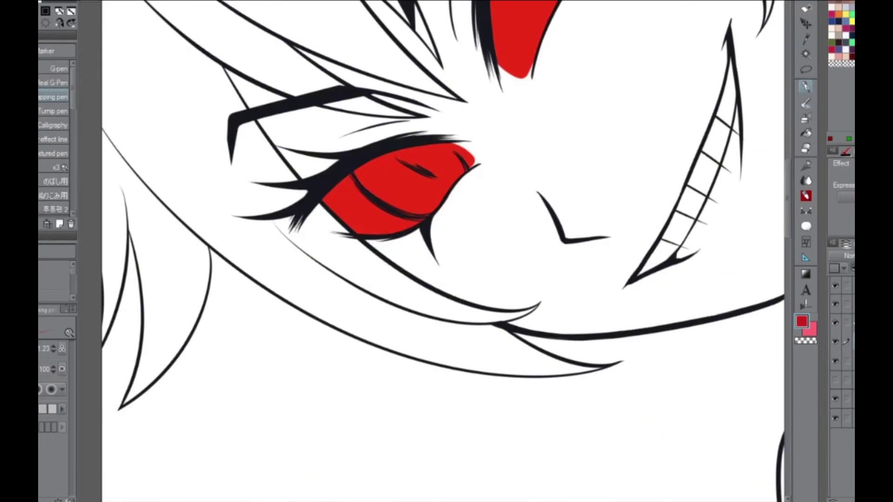
scroll(508, 311, up, 2)
drag(482, 286, 458, 53)
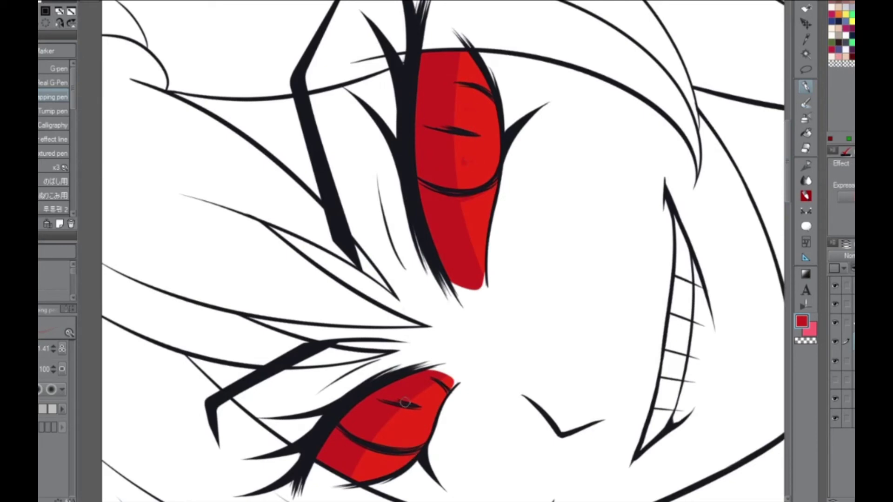
Paint pink glows in the lower irises of the large portrait's eyes.
click(809, 329)
drag(404, 421, 435, 386)
drag(483, 179, 475, 105)
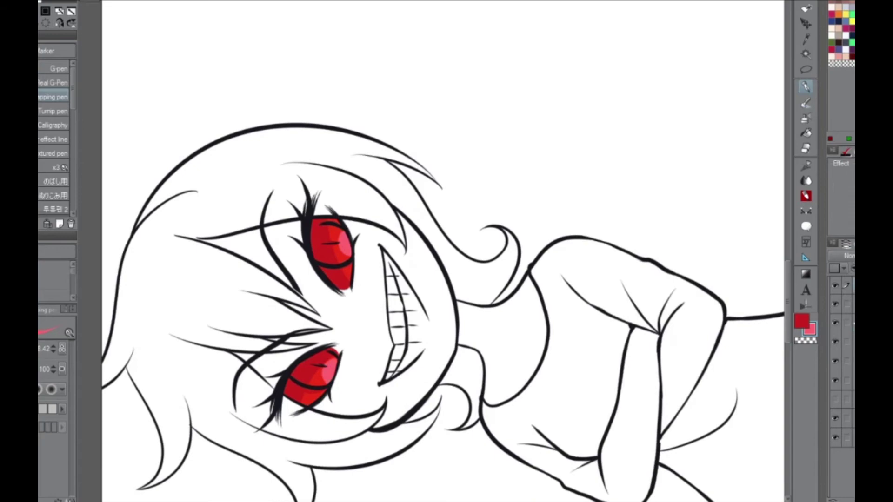
Set the secondary colour to pale pink and paint thin highlight streaks across the large portrait's irises.
double_click(810, 329)
click(727, 149)
scroll(616, 263, up, 5)
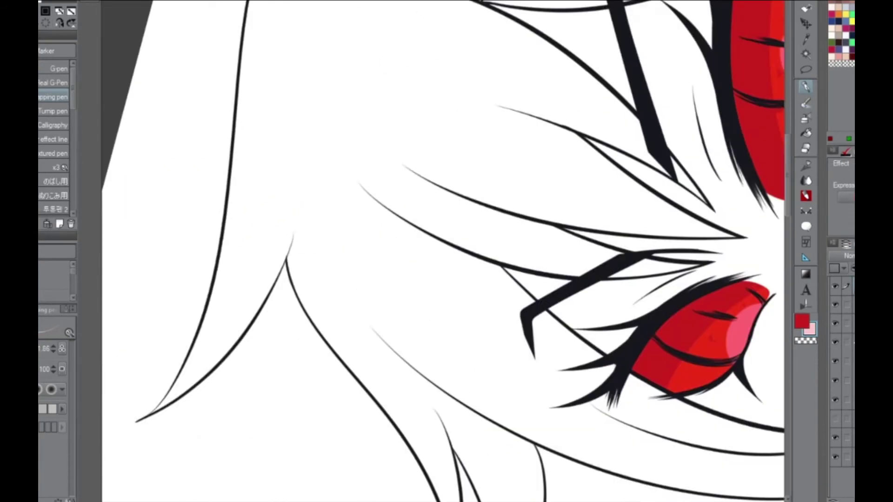
scroll(616, 263, down, 1)
scroll(515, 98, up, 3)
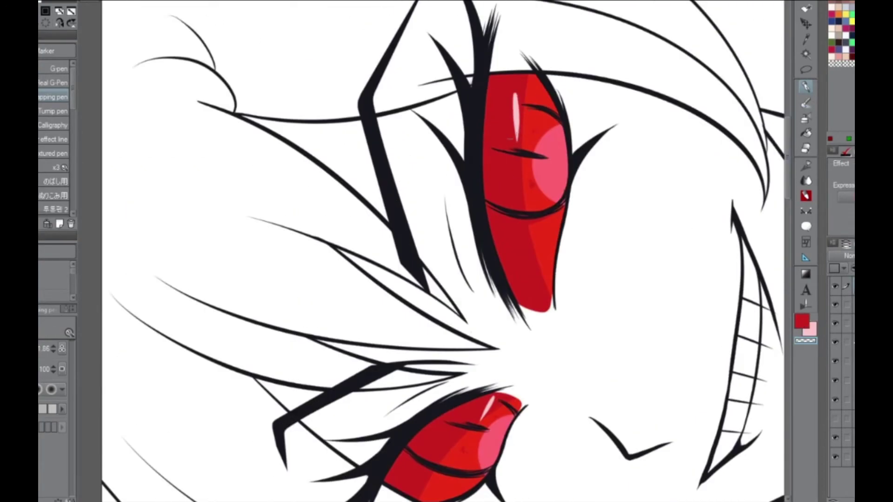
Lasso the highlight in the large portrait's near-side eye and transform it to a slightly rotated position.
scroll(465, 260, down, 3)
key(m)
drag(483, 228, 503, 276)
key(ctrl+t)
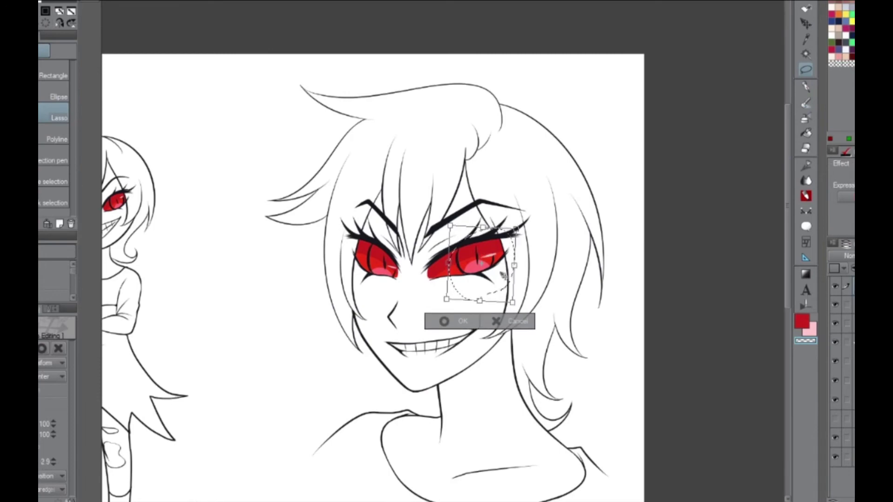
key(Return)
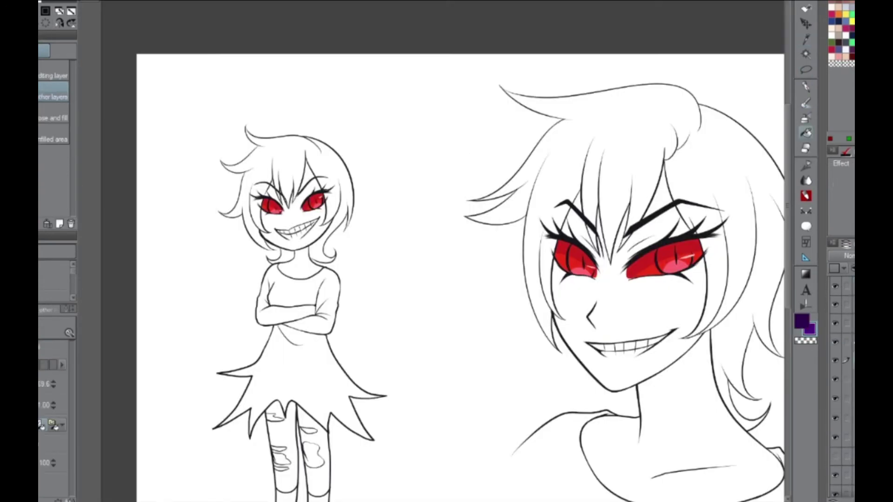
Fill the large portrait's hair and the small figure's far-side nape curl with purple.
click(630, 141)
scroll(322, 165, up, 5)
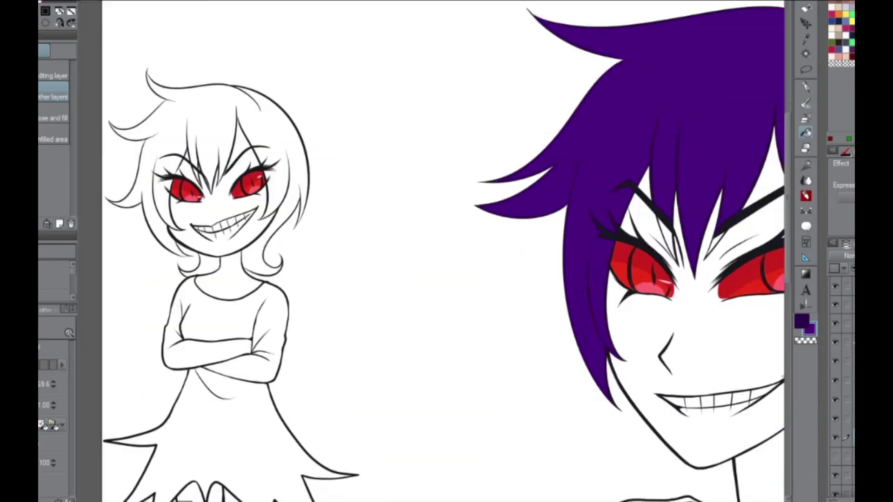
click(386, 279)
scroll(353, 274, up, 1)
Close the open tips of the small figure's locks with purple strokes and fill the rest of its hair with purple.
key(p)
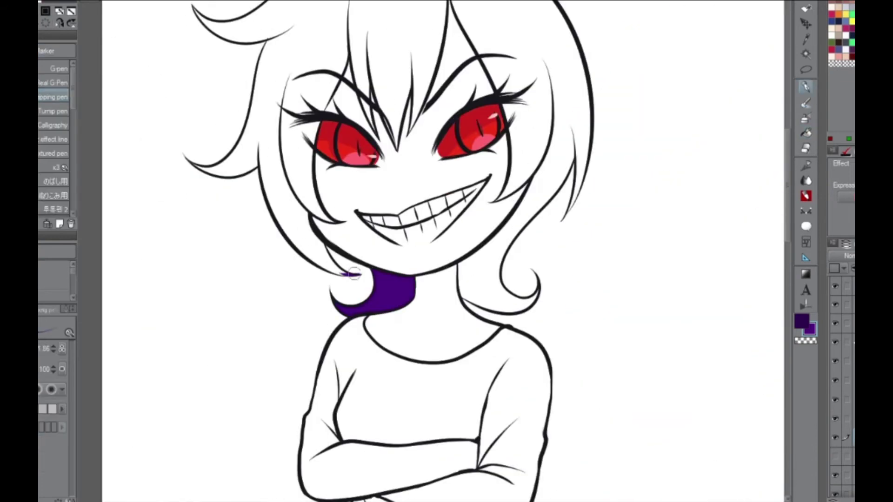
key(g)
click(565, 210)
key(ctrl+z)
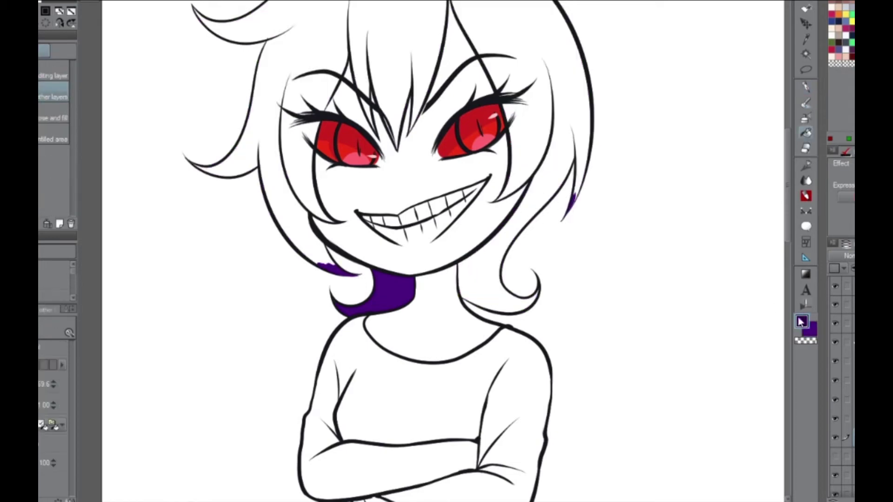
click(568, 205)
Touch up the purple at the pointed hair tips of both figures, painting missed ends and clearing spill with transparent colour.
key(p)
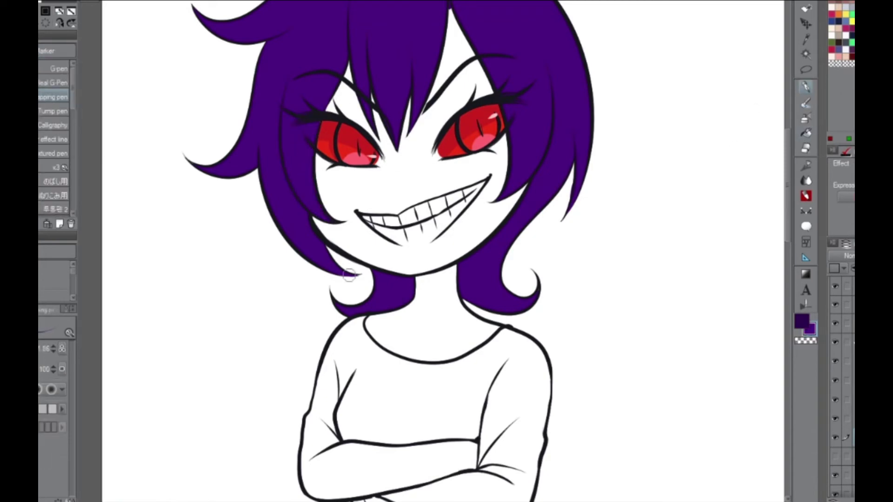
scroll(339, 272, up, 5)
key(c)
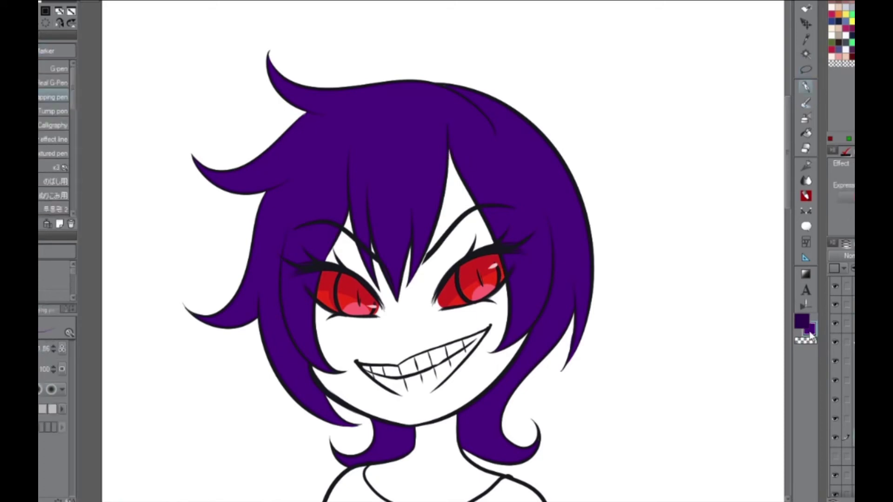
scroll(322, 297, up, 3)
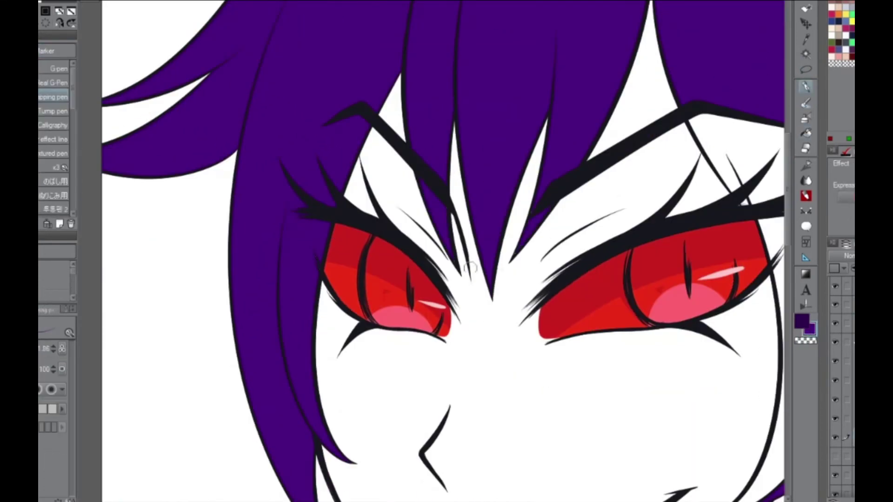
scroll(532, 242, down, 4)
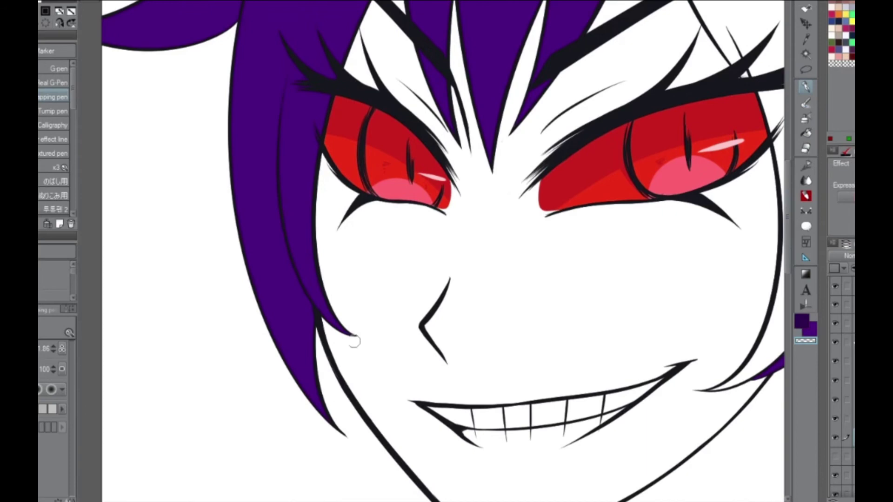
scroll(549, 489, up, 5)
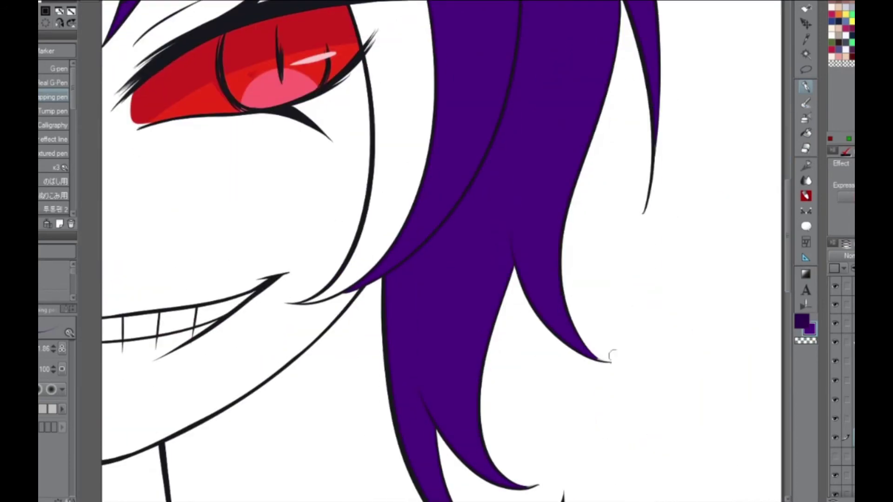
Extend the purple into the large portrait's near-side flicks with the Curve tool and shade the far-side locks dark purple.
key(u)
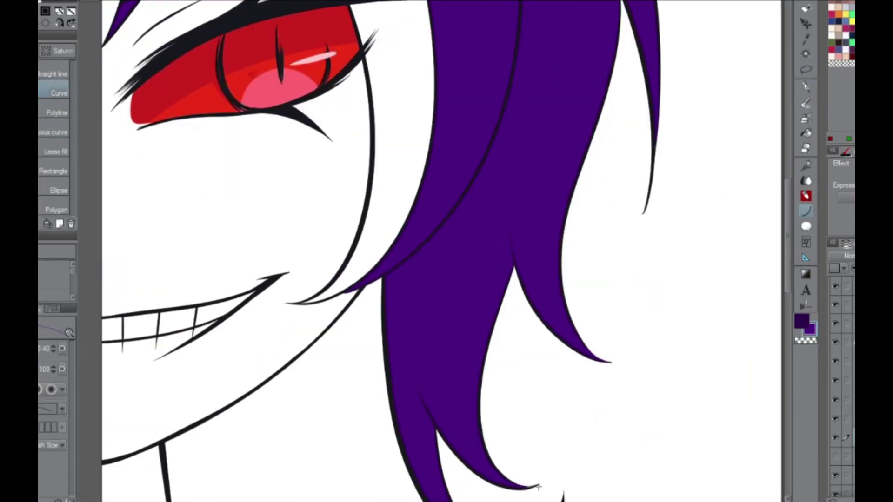
scroll(514, 433, down, 3)
scroll(513, 432, up, 3)
scroll(514, 326, up, 3)
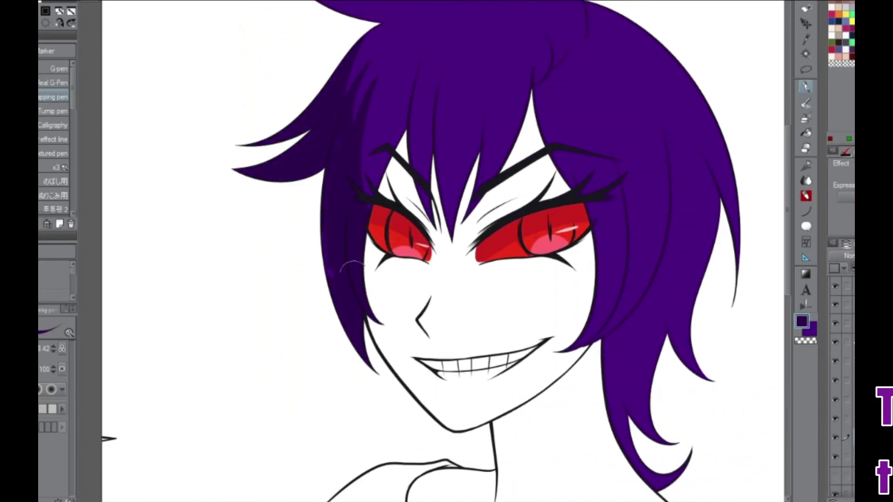
Shade the large portrait's bangs with tapered dark purple strokes from the crown, trimming them with transparent colour.
mouse_move(458, 20)
mouse_down()
mouse_move(433, 51)
mouse_move(448, 83)
mouse_move(498, 133)
mouse_move(482, 186)
mouse_up()
drag(530, 26, 493, 174)
key(c)
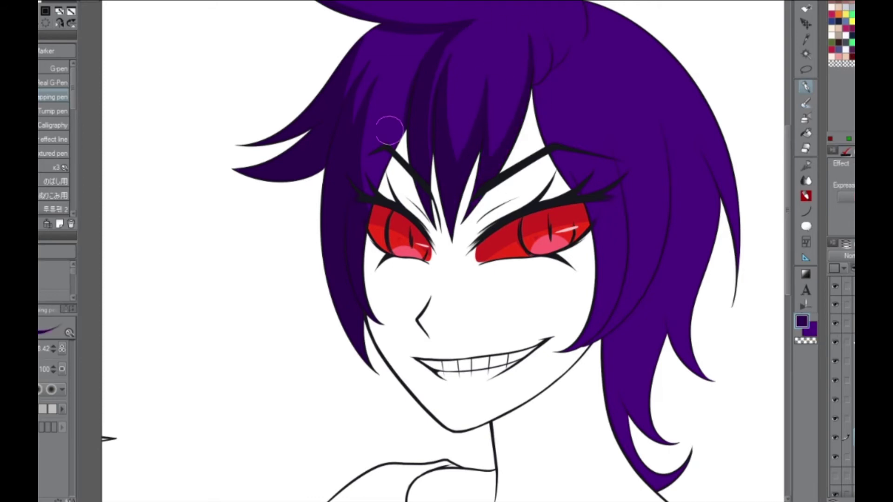
drag(385, 132, 372, 182)
drag(479, 14, 453, 86)
Shade the parting curl and near-side face-framing locks of the large portrait in dark purple.
mouse_move(572, 12)
mouse_down()
mouse_move(551, 70)
mouse_move(574, 315)
mouse_up()
drag(605, 105, 576, 340)
click(801, 321)
drag(675, 74, 605, 344)
drag(670, 167, 642, 386)
Shade the large portrait's nape locks and the long outer back lock in dark purple.
drag(648, 333, 591, 432)
drag(674, 412, 614, 486)
drag(681, 275, 660, 356)
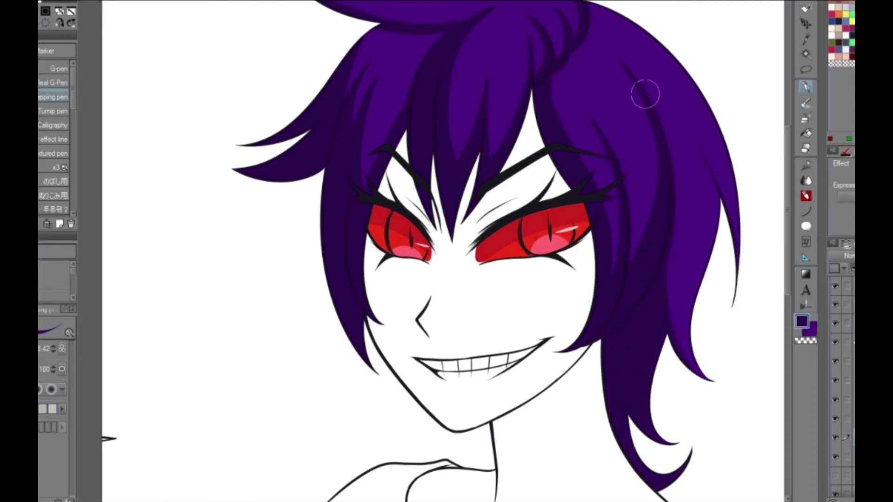
drag(647, 96, 737, 246)
key(u)
key(c)
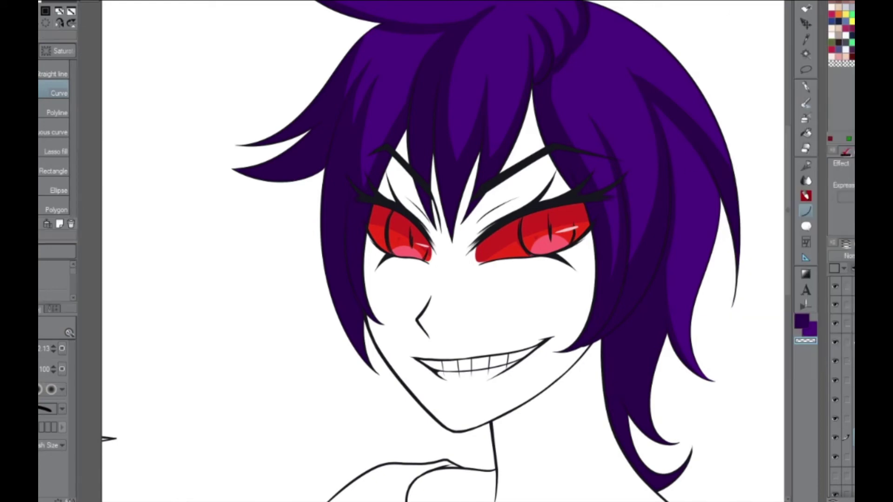
Add thin dark purple shadow strands around the large portrait's parting and near-side locks, refining their edges with transparent colour.
key(p)
key(c)
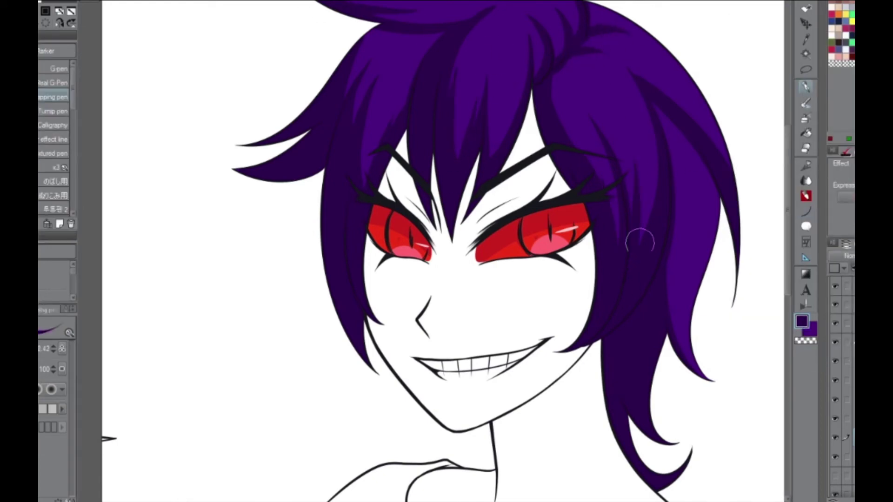
drag(581, 104, 626, 239)
key(c)
key(c)
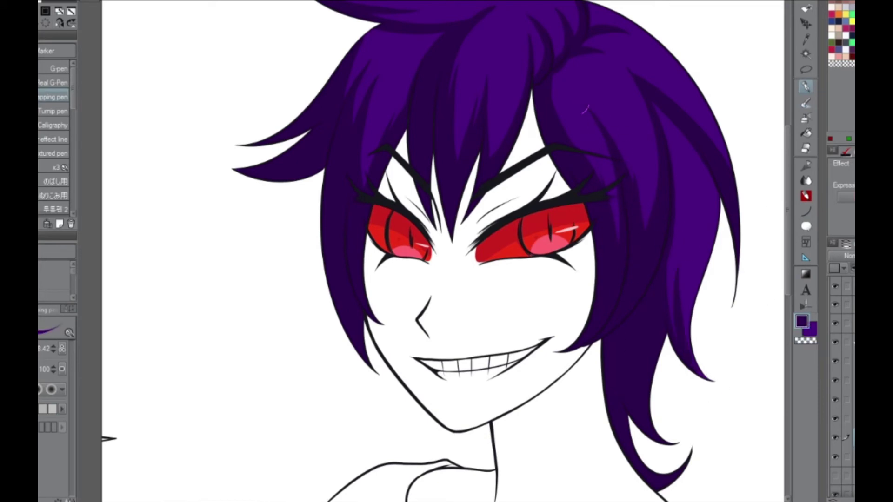
Shade the small full-body figure's hair with tapered dark purple strokes over the bangs, crown and side locks.
key(ctrl+minus)
key(ctrl+minus)
key(ctrl+minus)
drag(479, 46, 444, 139)
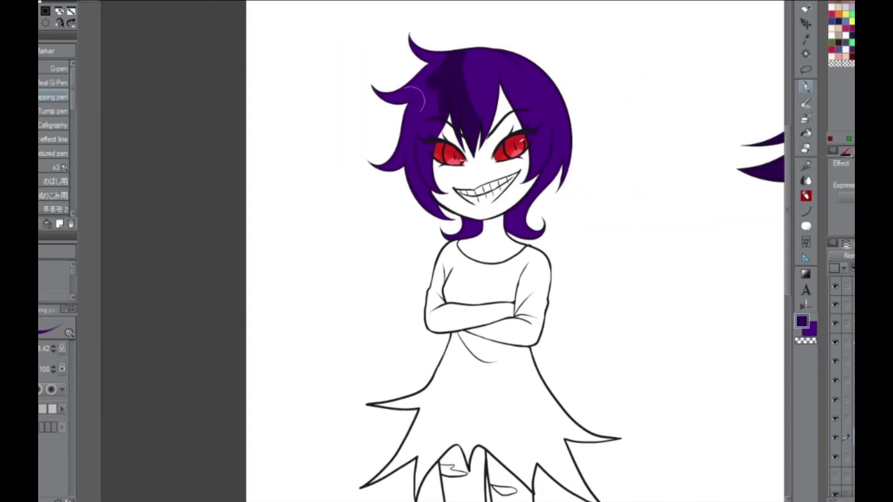
drag(442, 40, 418, 195)
drag(539, 84, 565, 175)
drag(511, 53, 540, 177)
drag(496, 51, 486, 128)
drag(531, 81, 567, 181)
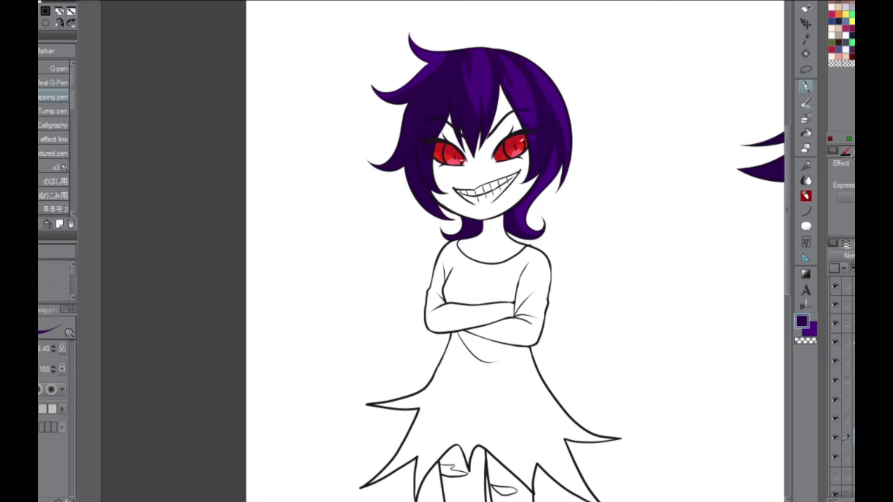
Paint lavender highlight bands across both figures' hair and carve them into separate shine streaks with transparent colour.
mouse_move(561, 77)
mouse_down()
mouse_move(516, 111)
mouse_move(423, 135)
mouse_move(374, 93)
mouse_up()
key(ctrl+minus)
scroll(548, 266, right, 6)
mouse_move(665, 188)
mouse_down()
mouse_move(549, 144)
mouse_move(377, 134)
mouse_up()
mouse_move(616, 93)
mouse_down()
mouse_move(602, 128)
mouse_move(567, 149)
mouse_move(516, 121)
mouse_move(454, 118)
mouse_move(405, 172)
mouse_move(600, 205)
mouse_move(670, 191)
mouse_up()
scroll(675, 163, left, 5)
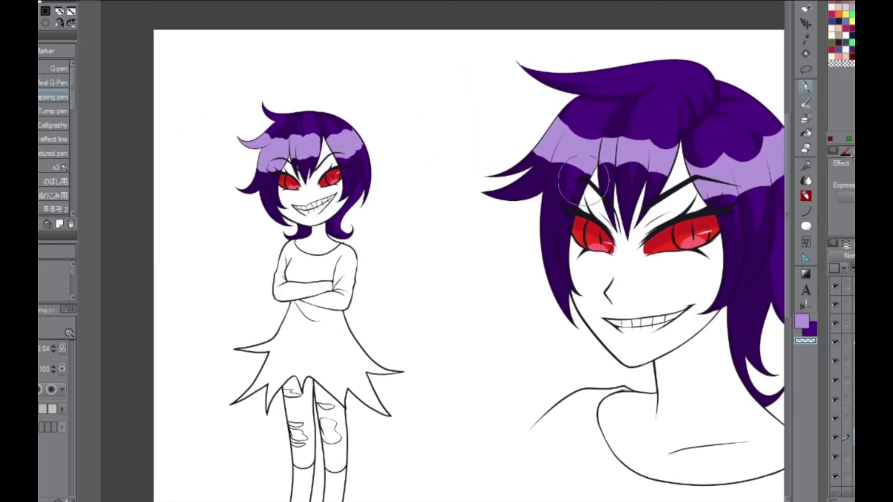
mouse_move(312, 126)
mouse_down()
mouse_move(265, 175)
mouse_move(347, 162)
mouse_up()
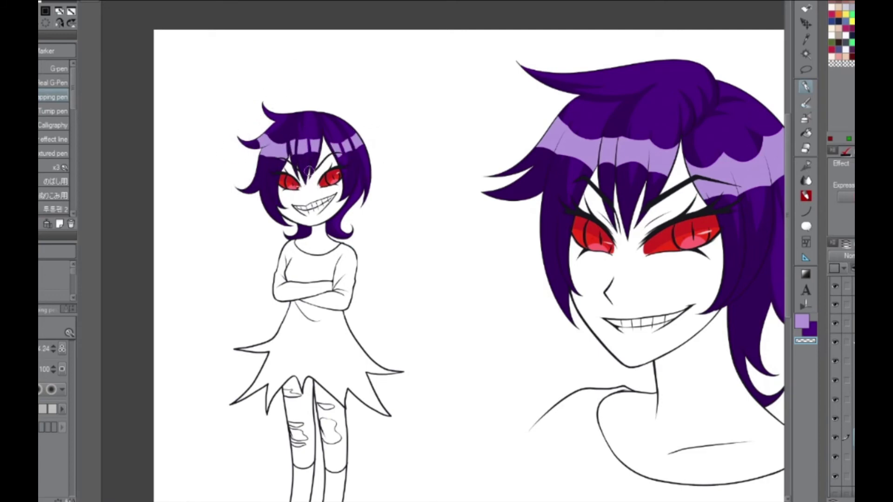
scroll(551, 495, right, 3)
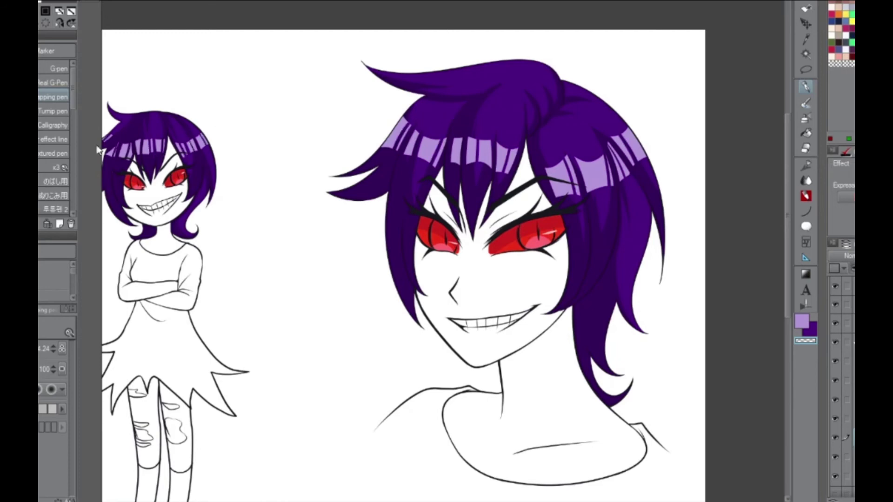
Set the hair highlights to a glow blending mode, blend them softly into the purple and merge the layer down.
key(j)
key(comma)
mouse_move(443, 238)
mouse_down()
mouse_move(538, 150)
mouse_move(688, 189)
mouse_up()
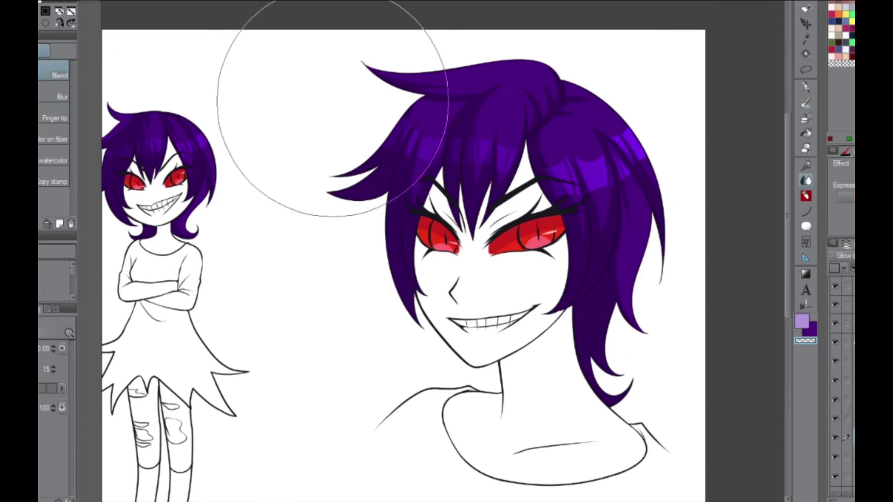
key(ctrl+e)
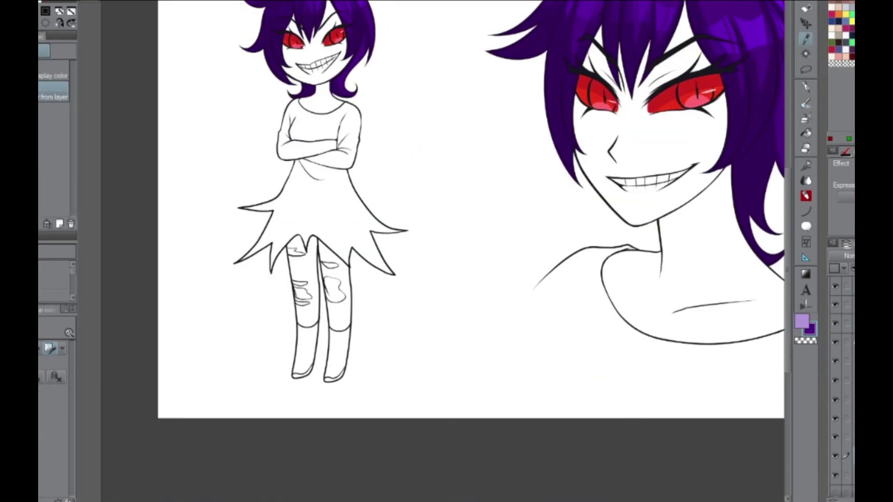
Fill the small figure's torn leggings with black, leaving the ripped holes unfilled.
key(g)
scroll(442, 251, up, 3)
click(299, 399)
key(ctrl+z)
click(297, 317)
click(251, 303)
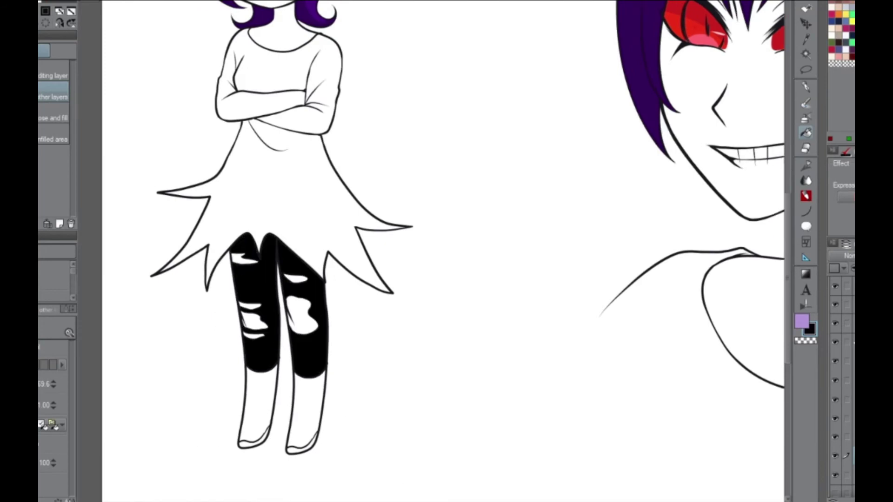
Choose a very dark purple in the colour settings and fill both of the small figure's boots with it.
key(p)
scroll(392, 254, up, 2)
drag(788, 251, 788, 297)
double_click(809, 328)
click(633, 212)
click(509, 283)
click(730, 149)
double_click(809, 328)
click(507, 298)
click(538, 295)
click(729, 148)
key(g)
click(437, 363)
click(372, 359)
click(367, 402)
click(451, 404)
Choose a dark muted purple in the colour settings and fill the small figure's dress, from bodice to skirt.
drag(789, 298, 789, 212)
double_click(810, 328)
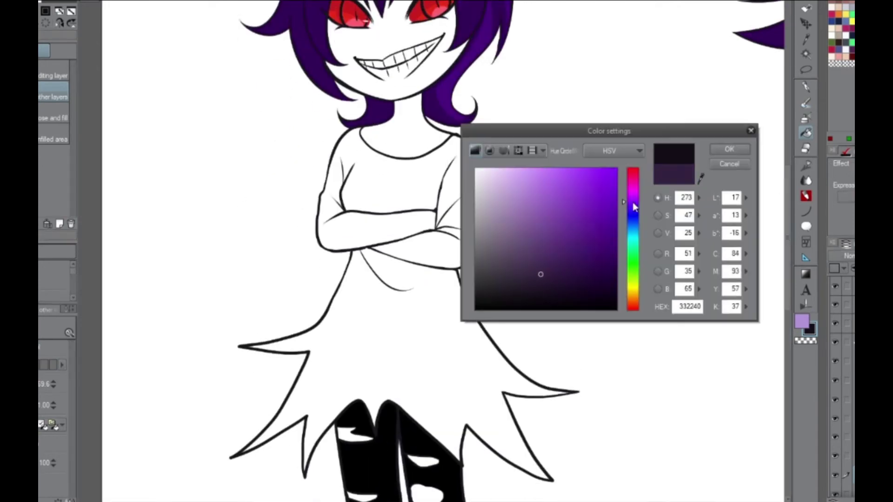
click(730, 148)
click(400, 353)
click(400, 196)
Lay in the large portrait's sweater as a closed, filled dark purple continuous-curve shape around the shoulders and chest.
key(p)
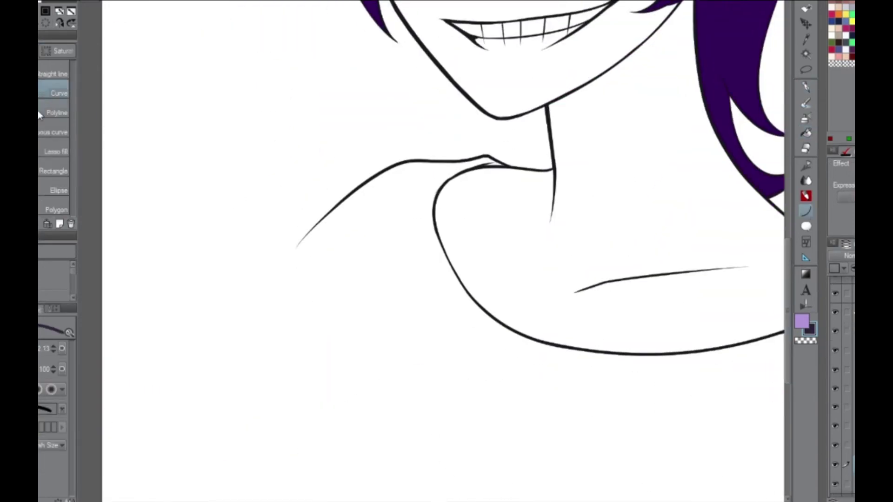
key(u)
click(358, 188)
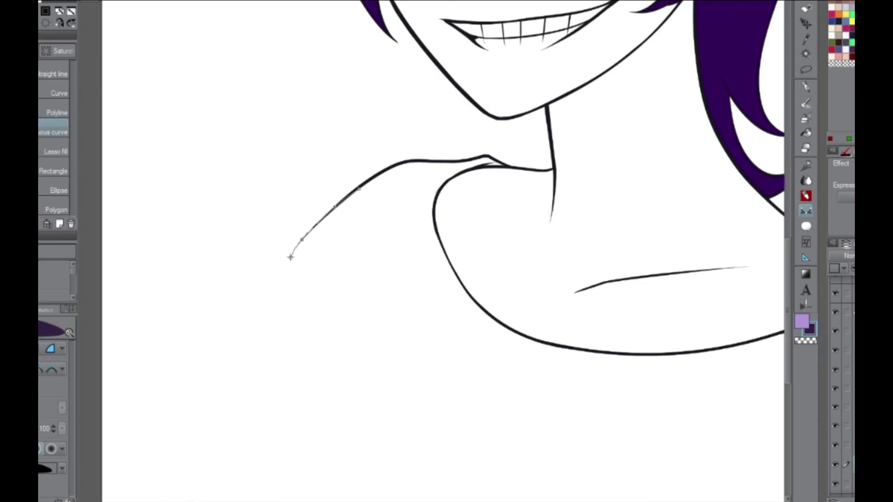
click(291, 257)
scroll(372, 372, down, 1)
click(453, 456)
click(768, 458)
scroll(744, 418, right, 5)
click(649, 400)
click(655, 315)
double_click(222, 369)
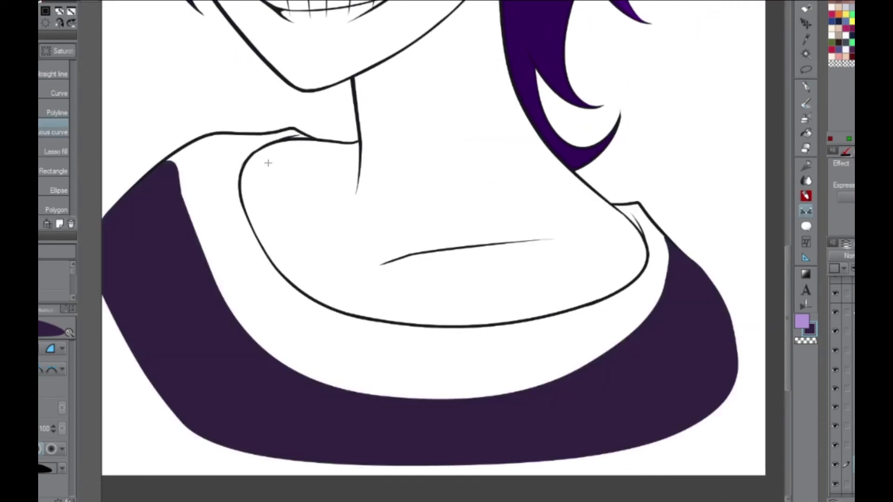
Paint the remaining white areas of the large portrait's sweater up to the neckline and round off its lower edge.
key(p)
scroll(296, 135, down, 5)
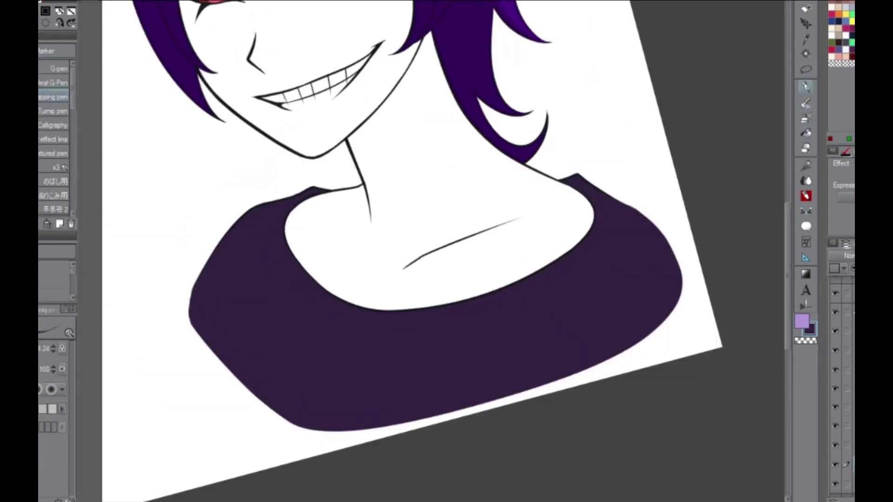
drag(209, 376, 379, 501)
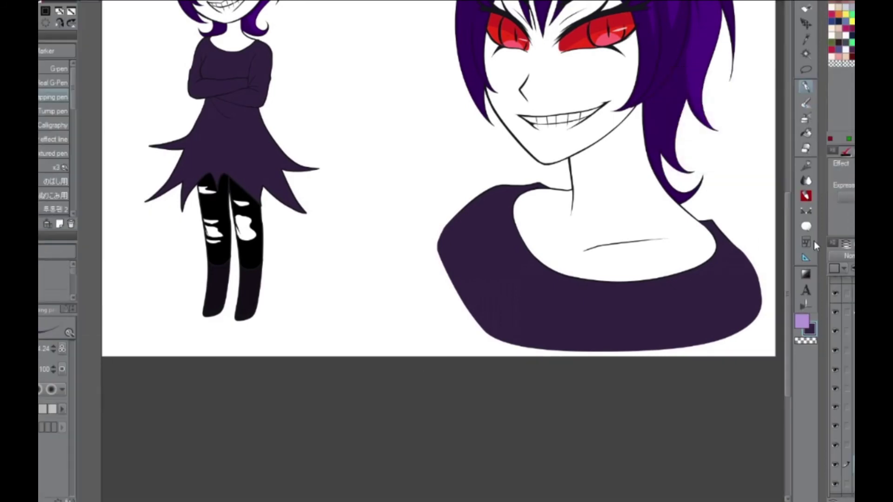
Outline shadow areas on the small figure's sleeves, chest and skirt in lavender and fill them.
key(x)
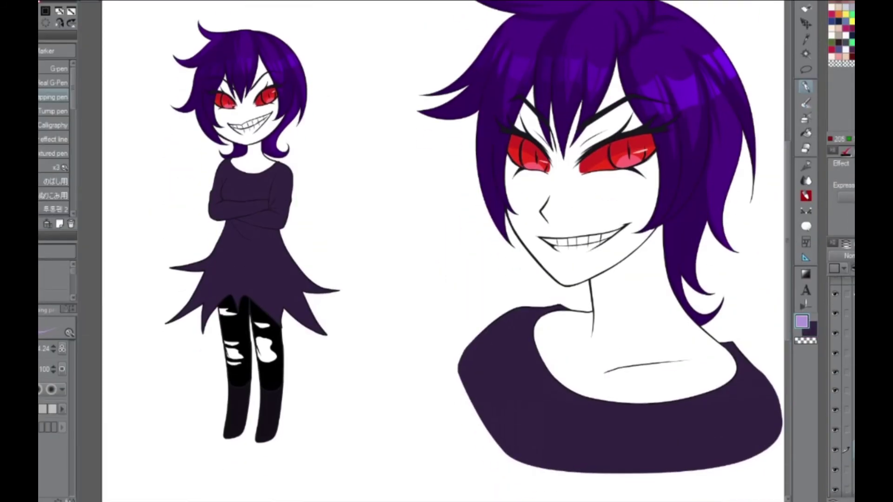
drag(245, 198, 234, 223)
mouse_move(278, 172)
mouse_down()
mouse_move(273, 207)
mouse_move(285, 228)
mouse_move(241, 243)
mouse_move(242, 307)
mouse_up()
mouse_move(195, 283)
mouse_down()
mouse_move(226, 221)
mouse_move(210, 211)
mouse_move(216, 159)
mouse_up()
key(g)
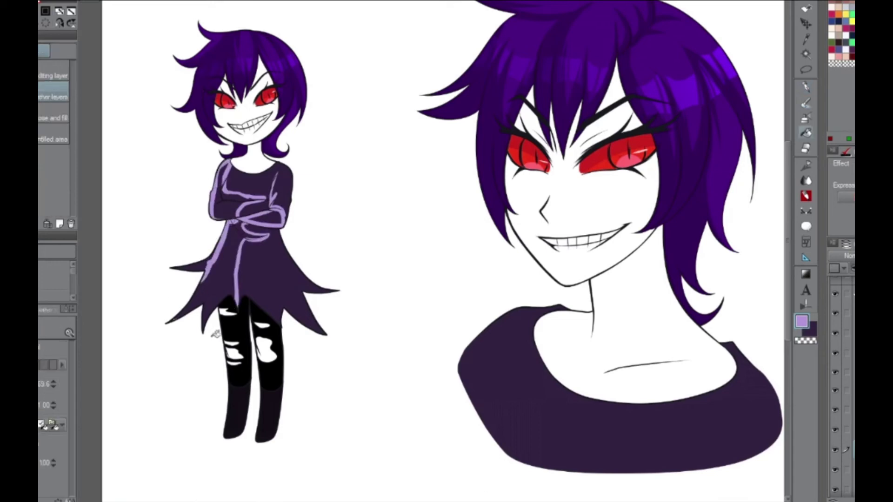
click(229, 274)
click(242, 195)
Refine the small figure's lavender shadow shapes along the arms, waist and jagged hem, alternating lavender with transparent colour.
key(p)
mouse_move(268, 184)
mouse_down()
mouse_move(228, 185)
mouse_move(265, 191)
mouse_up()
key(c)
key(c)
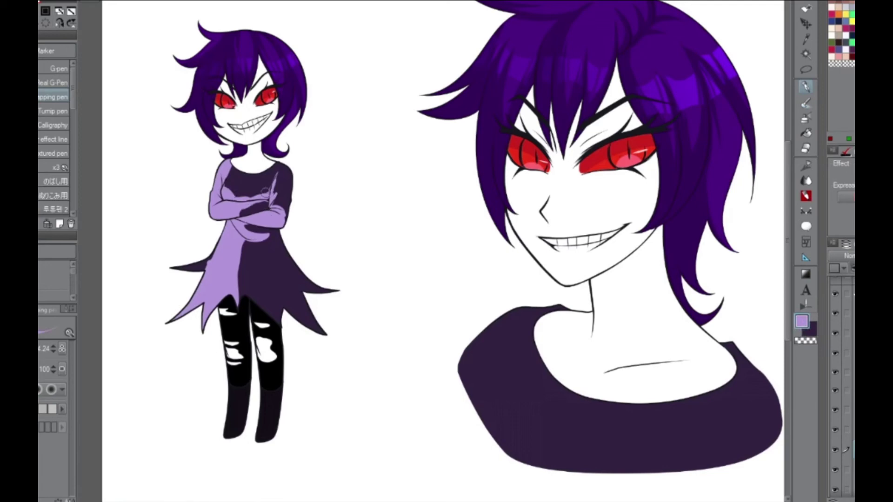
key(c)
drag(238, 224, 293, 225)
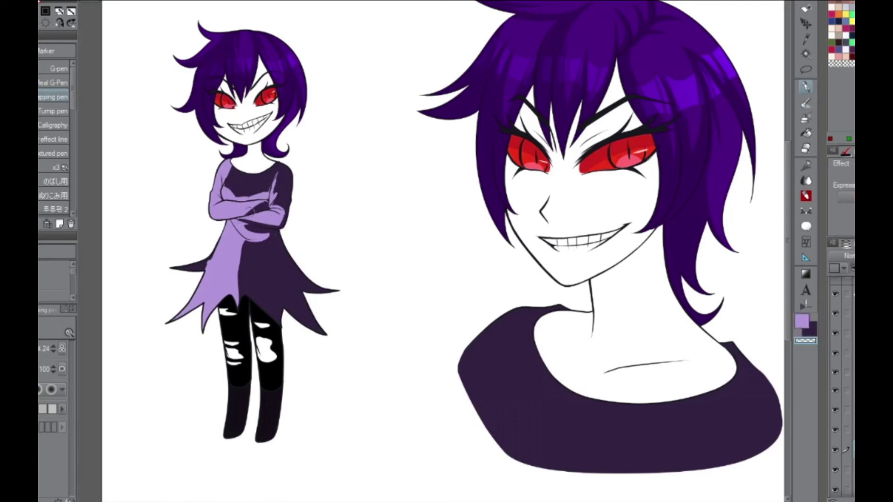
key(c)
mouse_move(238, 217)
mouse_down()
mouse_move(247, 228)
mouse_move(207, 265)
mouse_up()
key(c)
drag(205, 279, 176, 318)
drag(232, 298, 239, 307)
key(c)
mouse_move(325, 334)
mouse_down()
mouse_move(286, 307)
mouse_move(318, 328)
mouse_up()
key(c)
key(c)
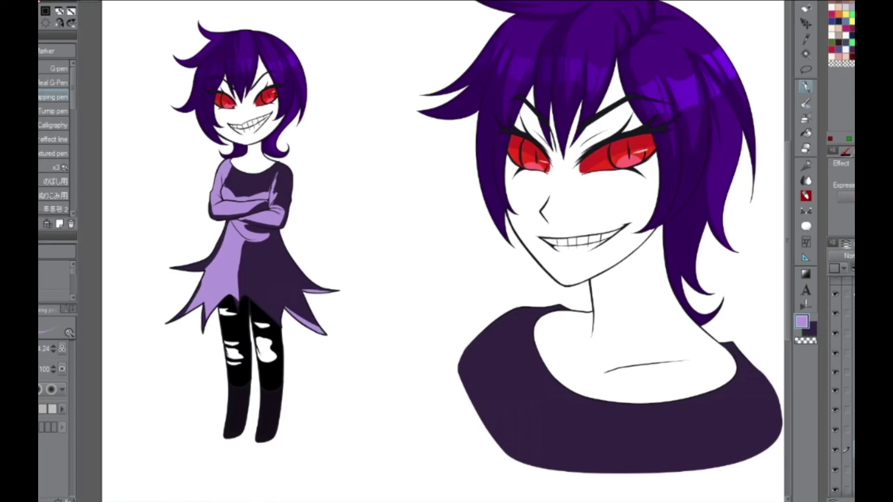
Paint a lavender shadow area over the shoulder of the large portrait's sweater on the face's far side.
scroll(442, 251, right, 3)
drag(377, 363, 493, 395)
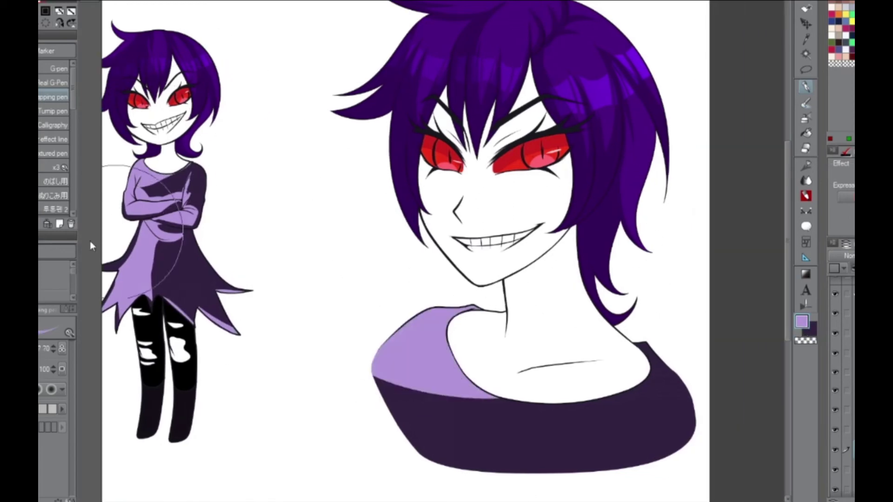
Set the clothing shadow layer to Multiply and soften the shadow edges with the Blend tool.
click(844, 256)
click(841, 41)
scroll(300, 214, left, 3)
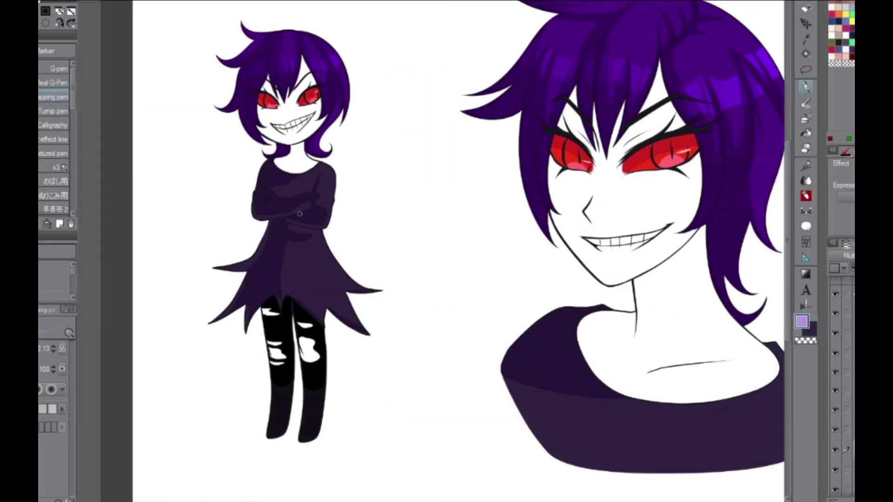
click(807, 182)
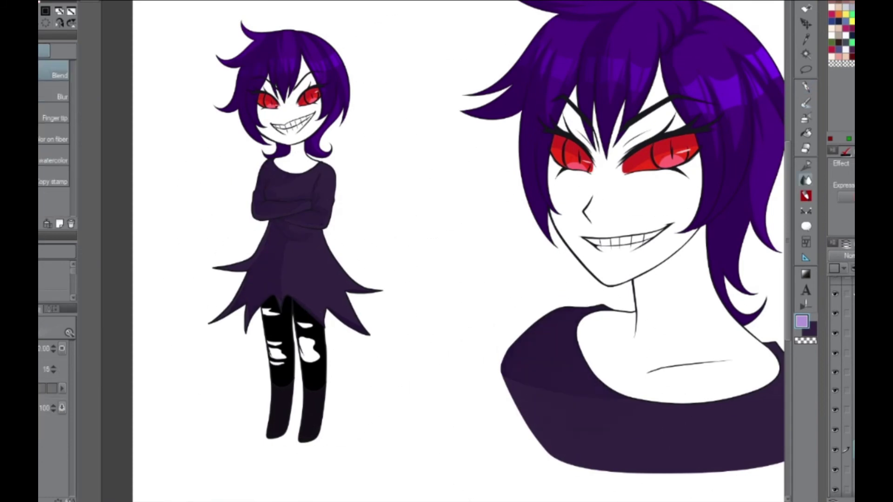
Draw thin lavender stripes across the small figure's chest and sleeves, erasing unwanted forearm stripes.
key(p)
drag(310, 180, 336, 183)
drag(284, 195, 337, 191)
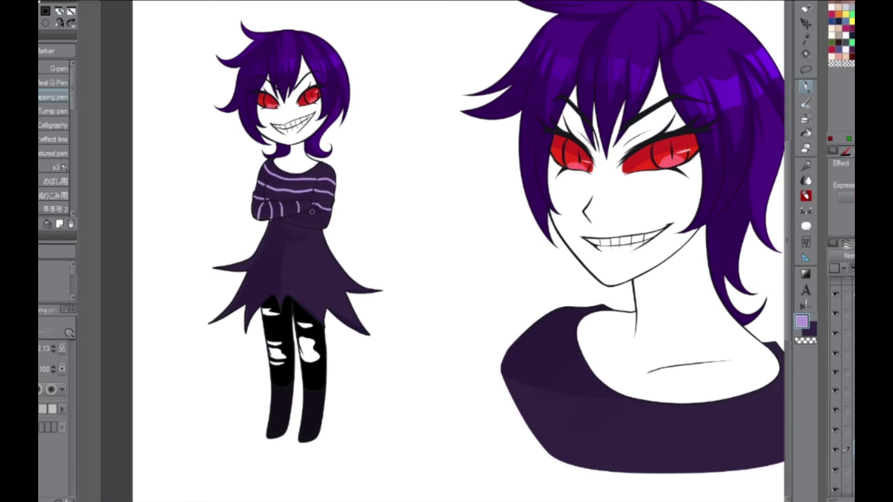
click(806, 148)
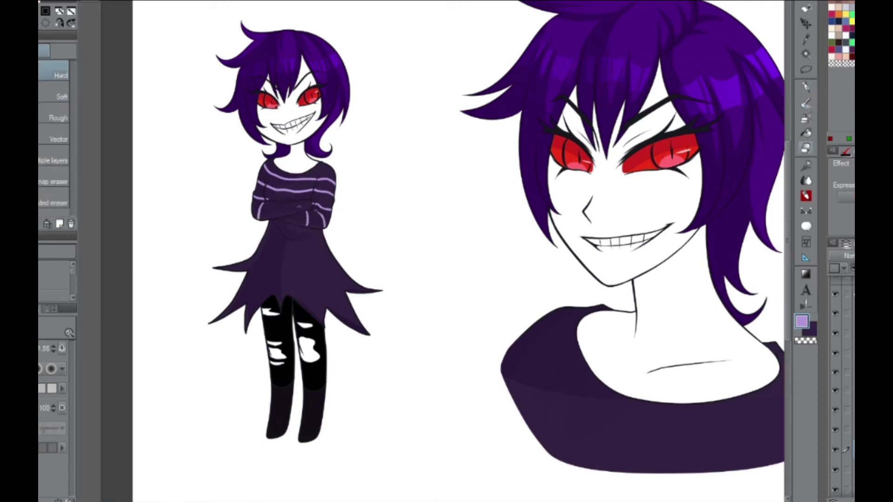
Draw curved lavender stripes across the small figure's skirt from the waist to the jagged hem.
key(p)
drag(264, 250, 321, 232)
drag(254, 269, 328, 250)
drag(246, 292, 346, 273)
drag(235, 307, 349, 305)
Enlarge the brush and draw wide curved stripes around the large portrait's sweater, following the neckline.
key(bracketright)
mouse_move(548, 309)
mouse_down()
mouse_move(417, 309)
mouse_move(604, 454)
mouse_up()
mouse_move(373, 343)
mouse_down()
mouse_move(542, 472)
mouse_move(657, 473)
mouse_up()
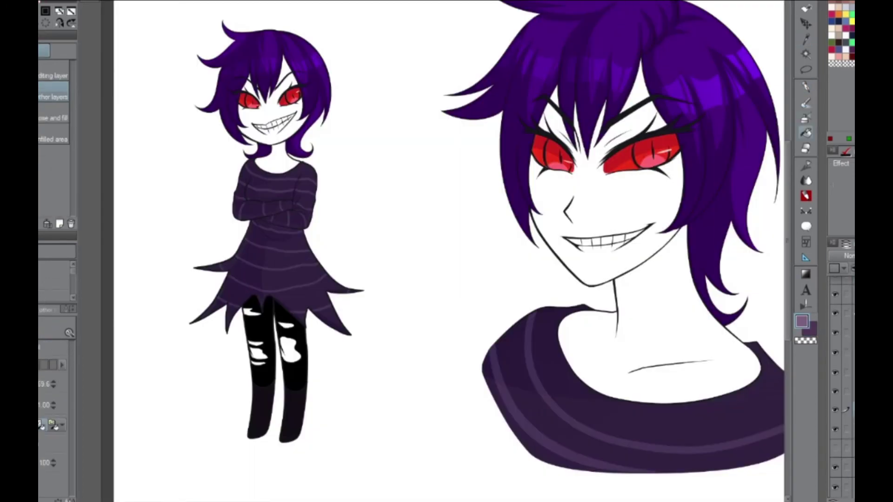
Fill both figures' skin with a muted purple, including faces, necks and the holes in the small figure's leggings.
click(395, 232)
key(ctrl+z)
click(605, 209)
click(279, 165)
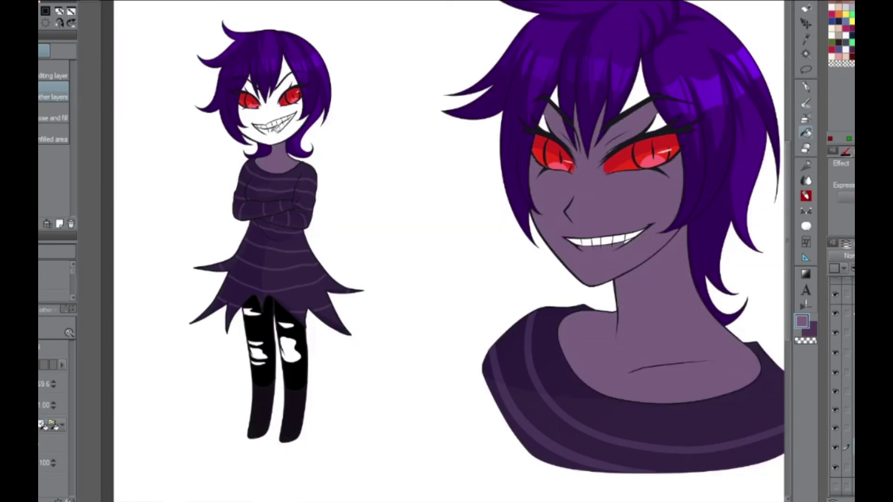
click(275, 120)
click(286, 344)
click(258, 356)
click(254, 347)
click(254, 309)
Paint the unfilled gaps around both figures' teeth with the muted purple skin colour.
click(806, 86)
drag(574, 240, 621, 240)
drag(262, 127, 286, 124)
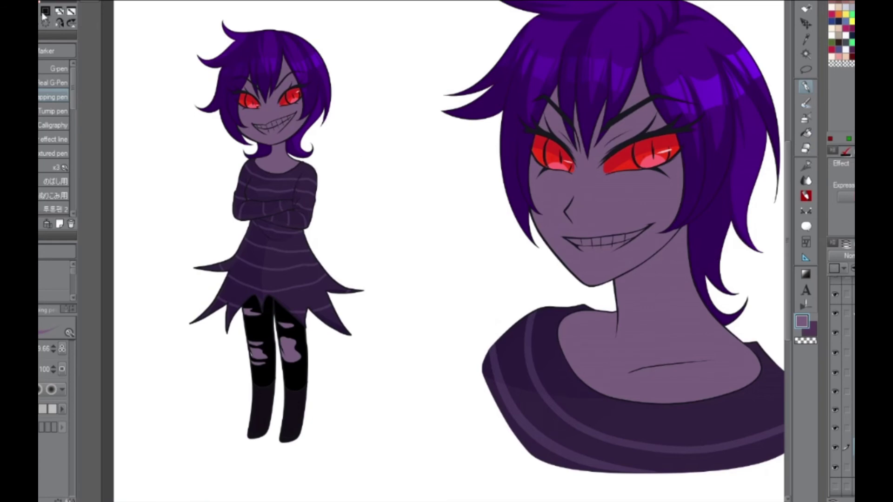
Pick white and fill the large portrait's teeth with a closed continuous-curve shape inside the grin.
scroll(584, 255, up, 3)
alt+click(156, 404)
key(u)
scroll(465, 139, up, 2)
scroll(465, 233, right, 2)
click(358, 235)
click(379, 238)
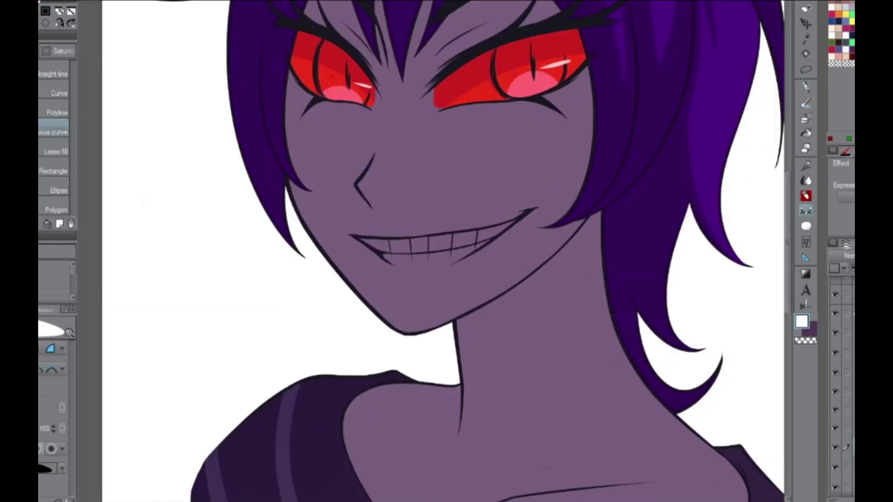
click(491, 243)
click(461, 257)
click(419, 267)
double_click(373, 254)
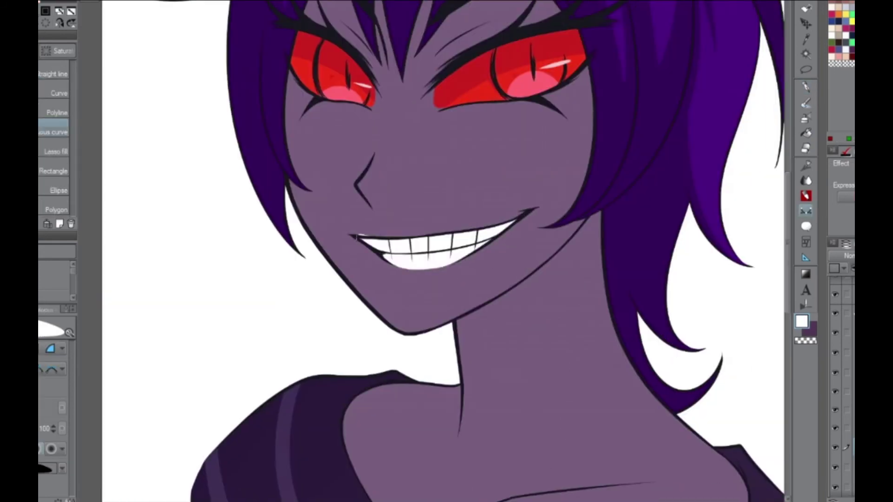
key(p)
key(c)
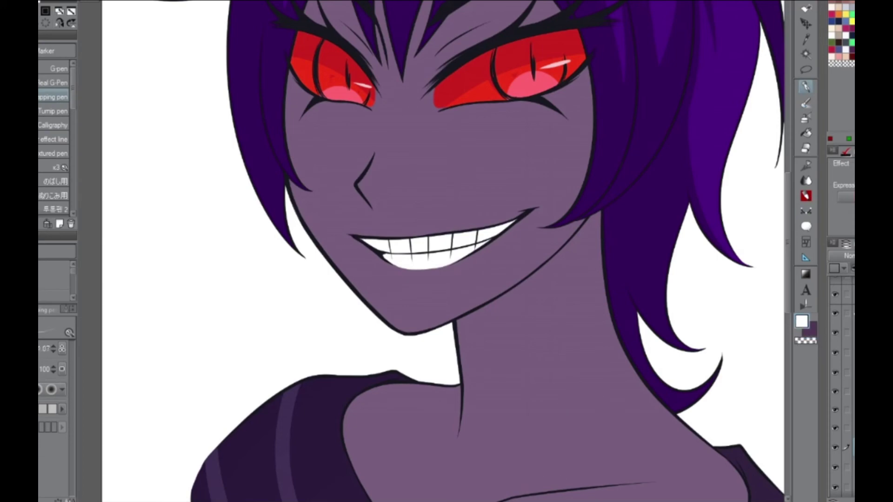
Fill the small figure's teeth with a white continuous-curve shape inside the slanted grin.
scroll(355, 238, down, 4)
scroll(418, 279, up, 3)
scroll(419, 279, down, 2)
key(c)
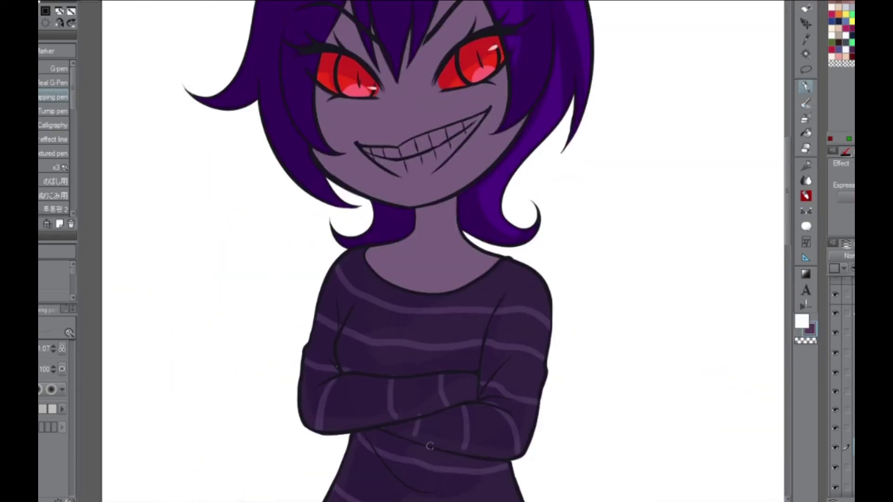
key(c)
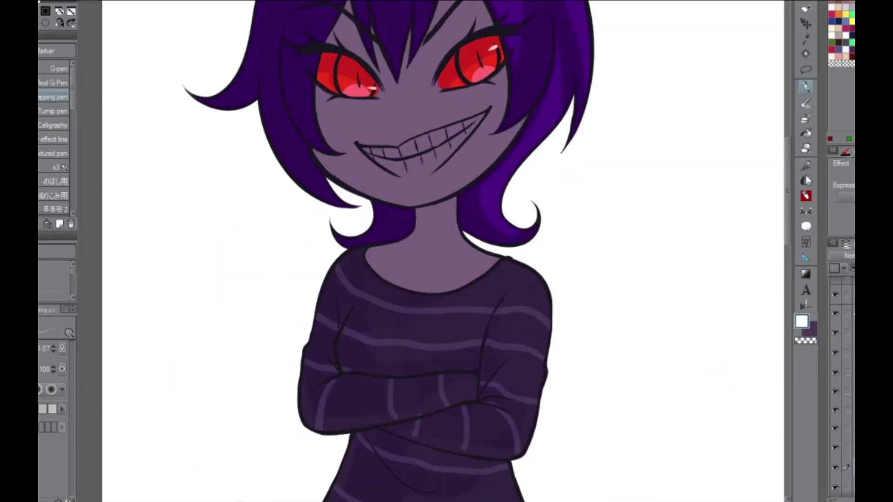
key(u)
click(489, 109)
click(357, 142)
Shade the small figure's teeth with pale grey along the upper edge and corner of the grin.
key(p)
mouse_move(768, 139)
mouse_down()
mouse_move(581, 84)
mouse_move(346, 180)
mouse_move(344, 228)
mouse_up()
drag(365, 142, 341, 259)
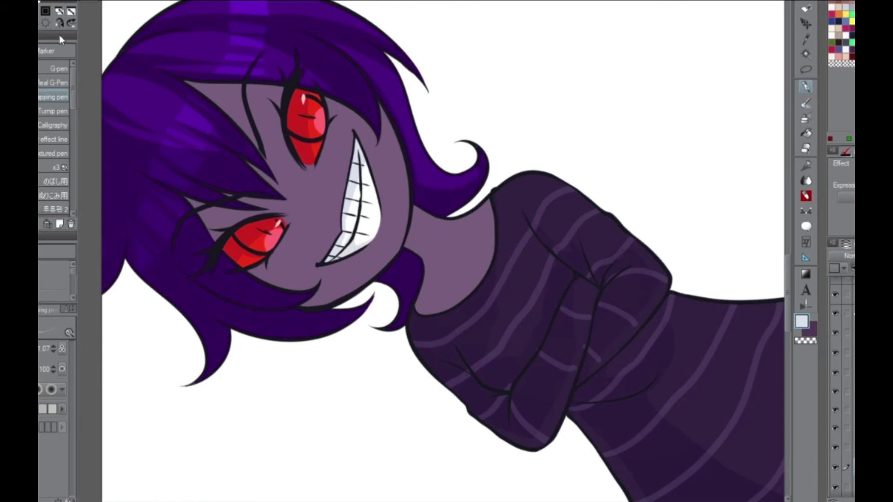
key(ctrl+@)
scroll(390, 133, up, 5)
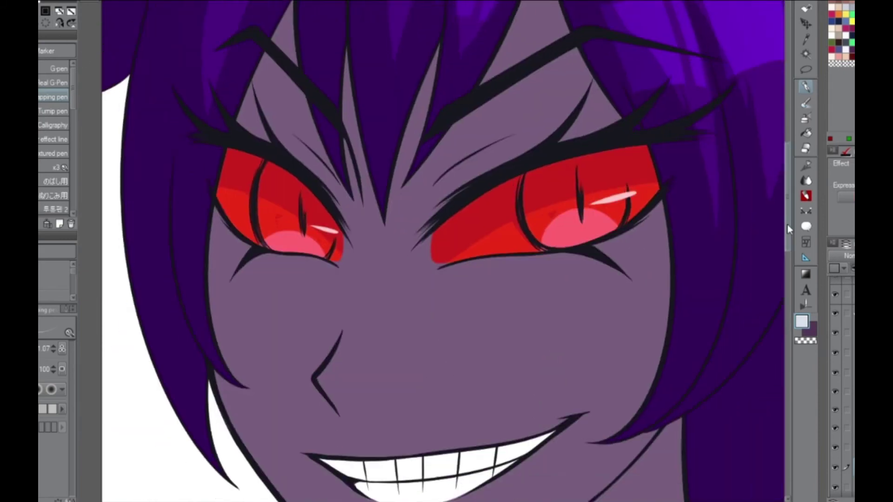
scroll(508, 472, down, 5)
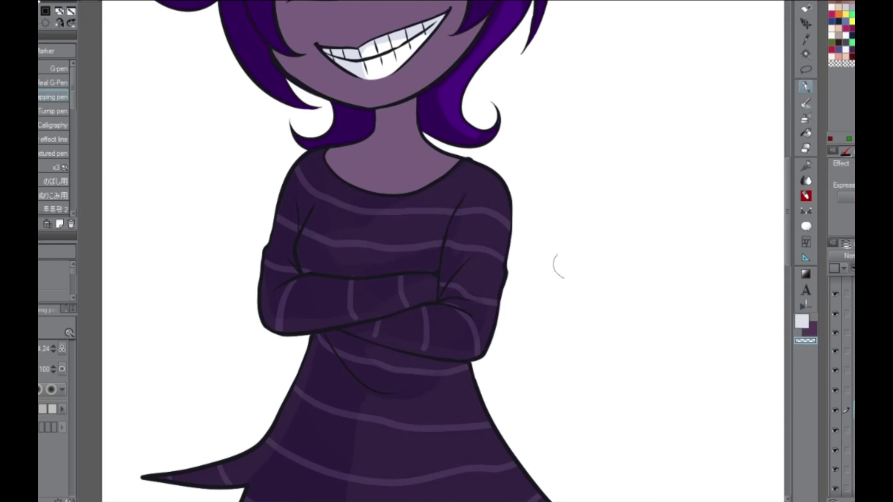
Sample the stripe colour and paint another curved vertical stripe on the upper forearm of the small figure's crossed arms.
key(i)
click(351, 301)
click(353, 309)
key(p)
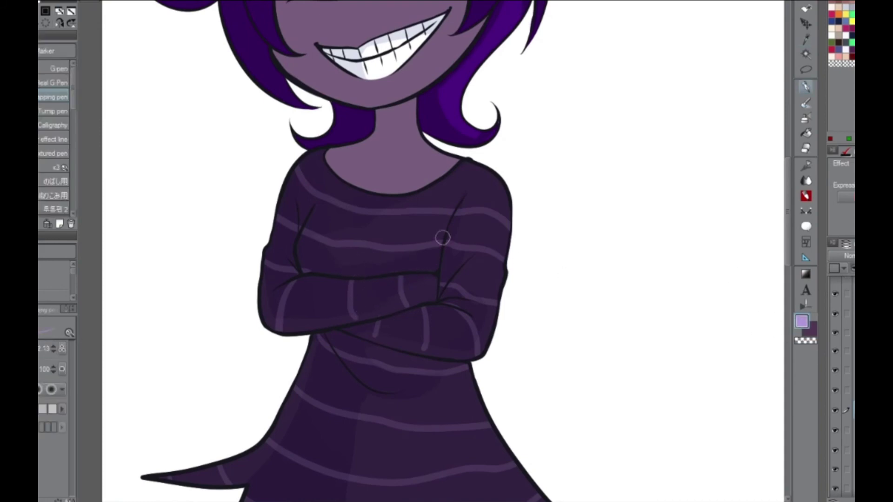
drag(321, 272, 319, 333)
key(c)
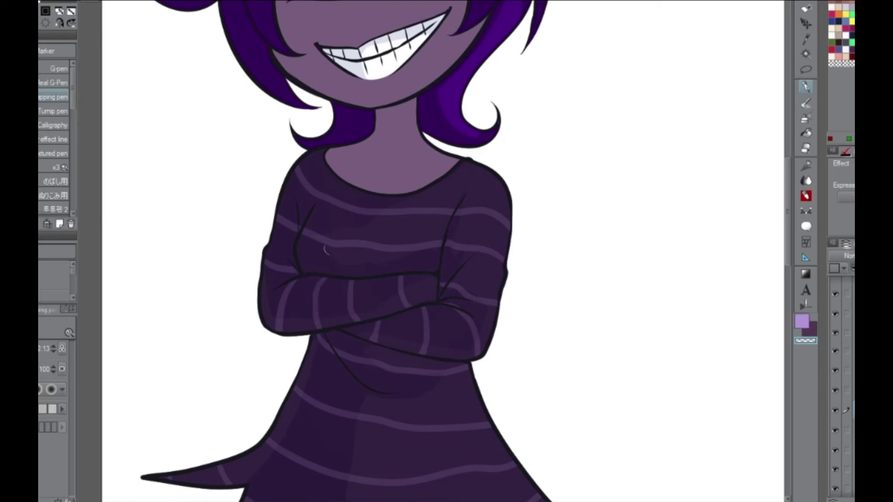
Shade the small figure's neck beneath the chin with a darker purple shadow.
key(ctrl+minus)
key(c)
drag(389, 186, 421, 174)
drag(444, 41, 435, 83)
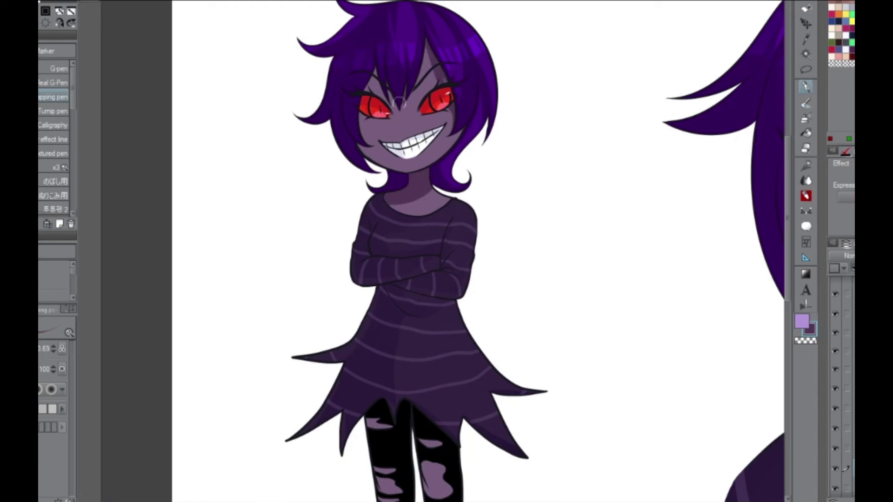
key(c)
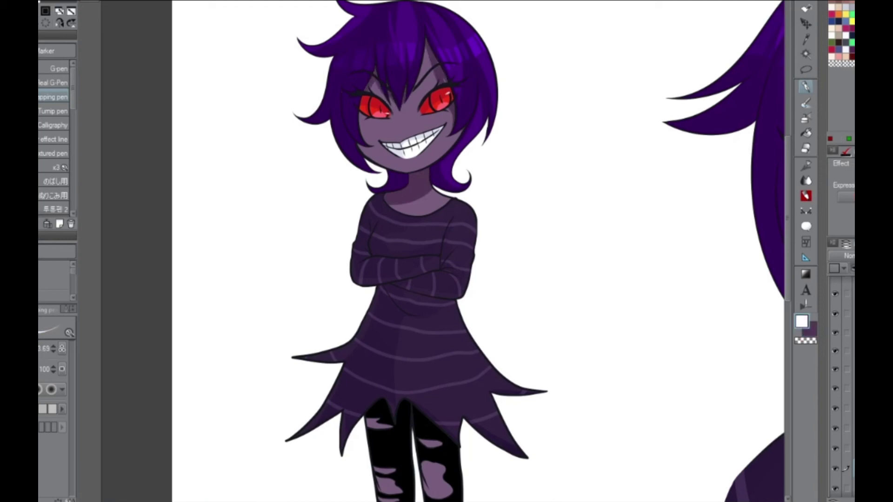
Shade one half of the small figure's face with darker purple and trim the shadow along the jaw with transparent colour.
key(c)
mouse_move(406, 165)
mouse_down()
mouse_move(380, 165)
mouse_move(396, 165)
mouse_move(379, 123)
mouse_up()
click(808, 331)
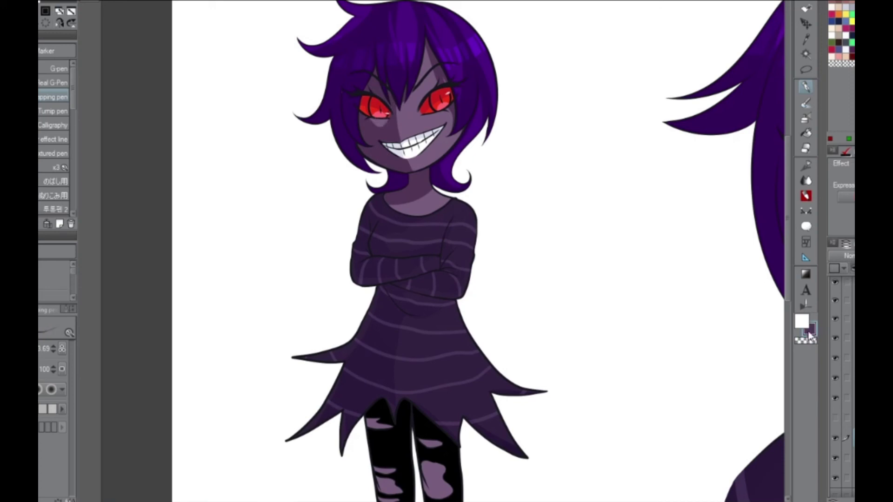
click(814, 340)
click(812, 330)
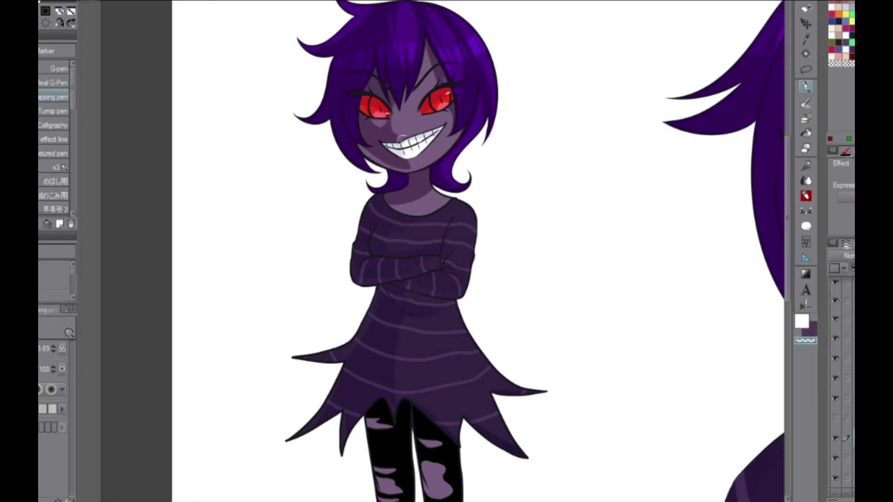
Outline a shadow across the large portrait's neck and shoulder in dark purple and fill the enclosed skin areas.
scroll(785, 271, right, 3)
scroll(786, 271, down, 3)
drag(354, 320, 375, 360)
drag(314, 341, 317, 369)
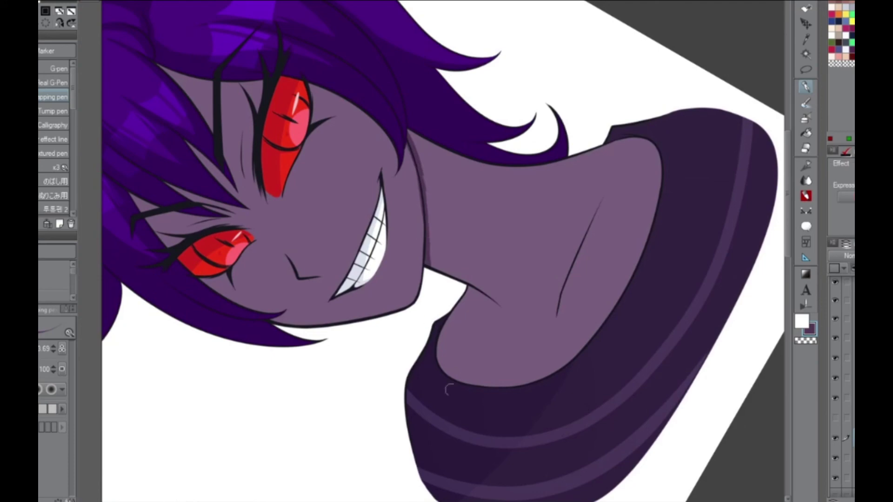
drag(508, 325, 479, 382)
drag(537, 166, 567, 363)
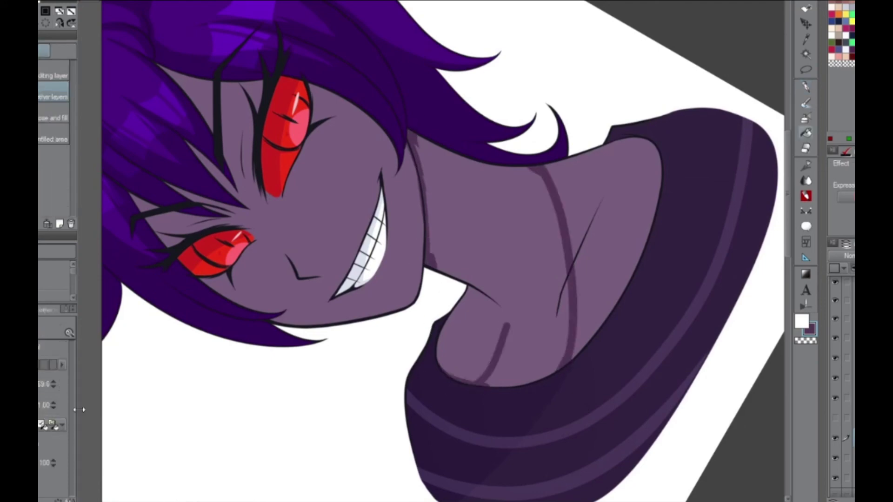
click(512, 241)
key(c)
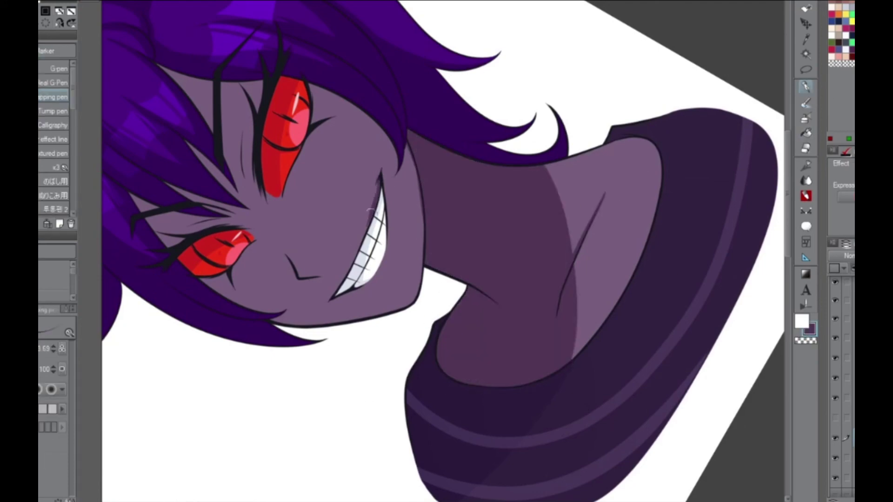
Shade the large portrait's nose, upper lip, eyelids and cheek with dark purple and blend the skin shading.
key(@)
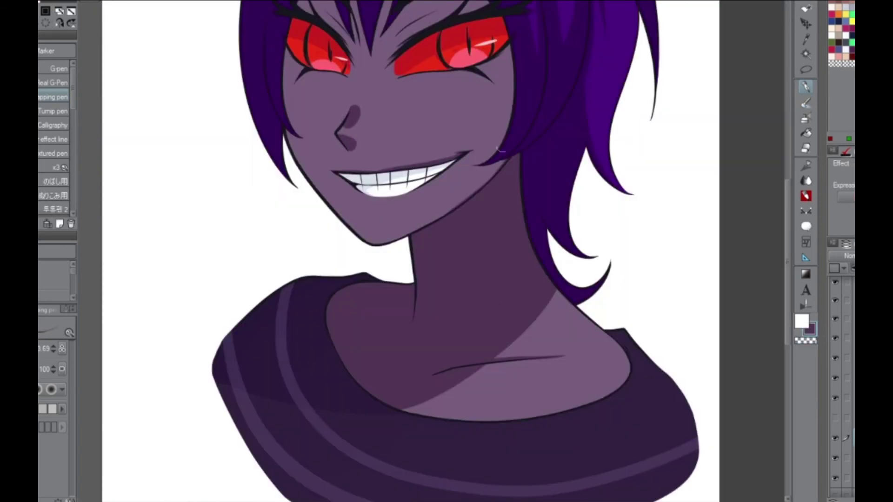
scroll(771, 216, up, 5)
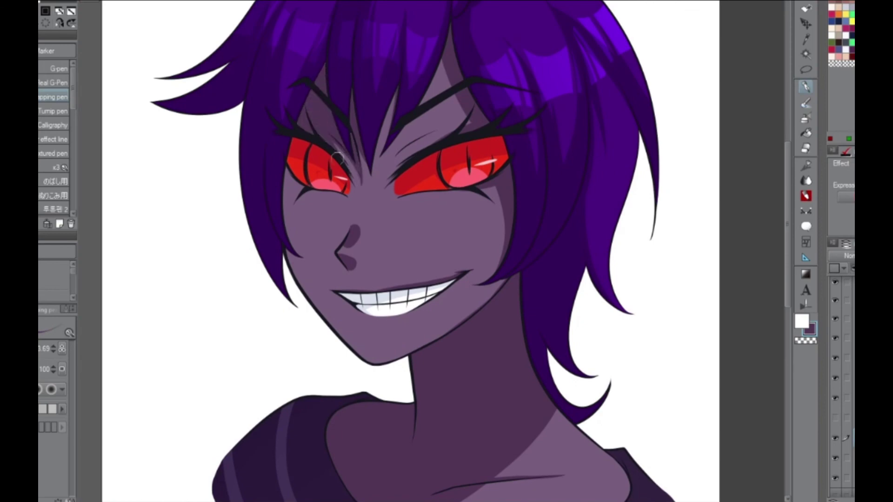
key(c)
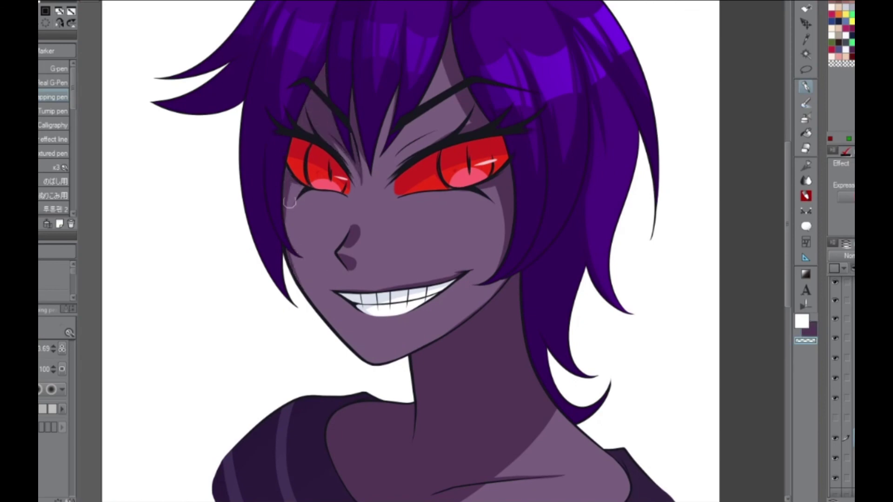
key(c)
key(u)
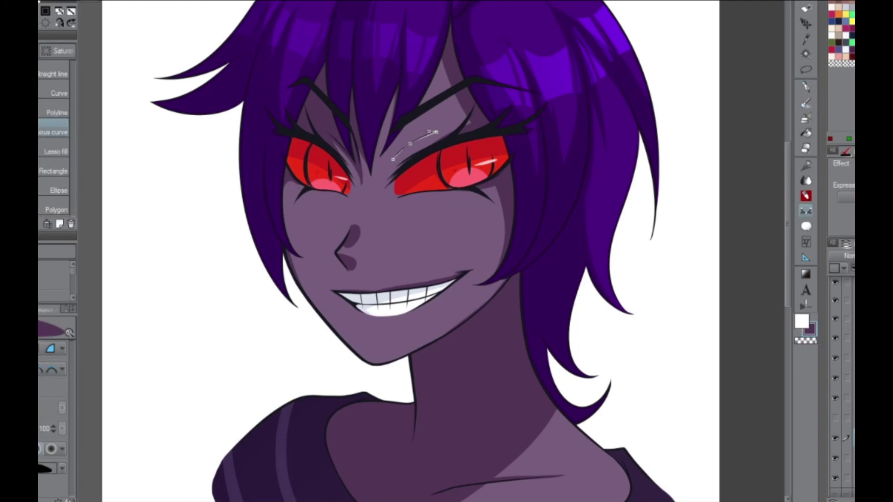
scroll(418, 116, down, 5)
key(j)
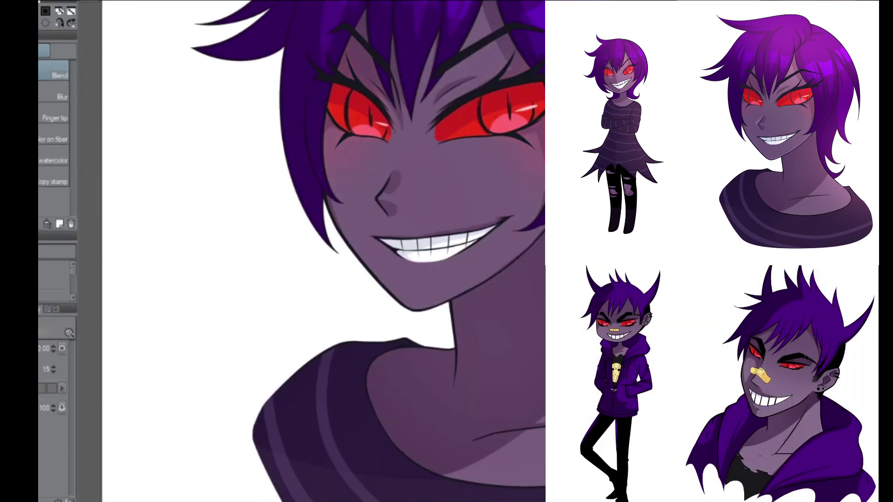
Add pale lilac highlights to the portrait's nose and jawline and to the small figure's chin, neck and exposed leg skin.
key(u)
click(390, 172)
key(Return)
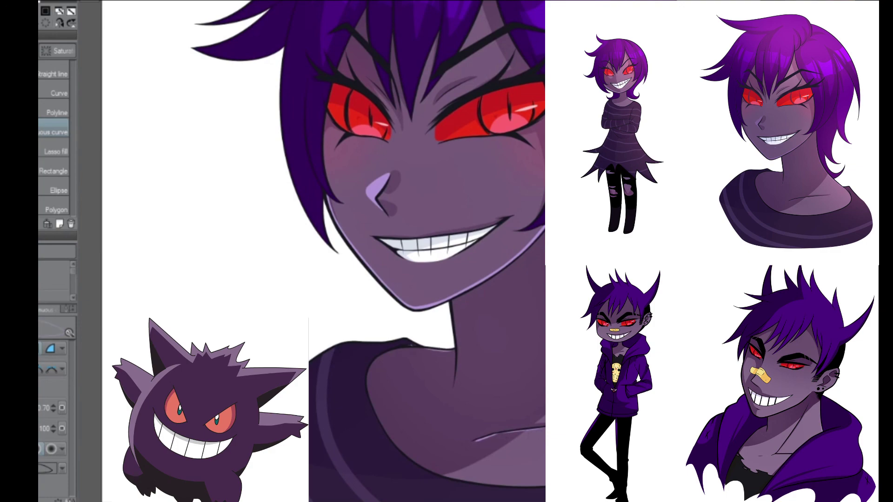
key(p)
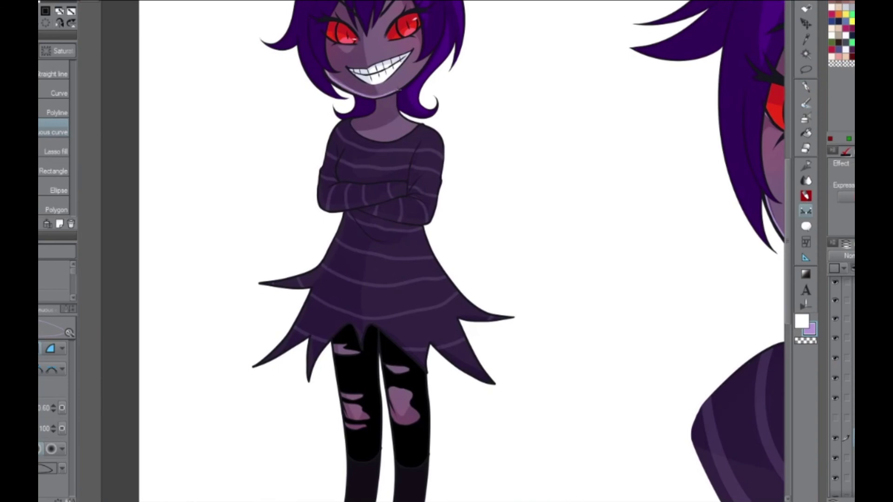
click(806, 88)
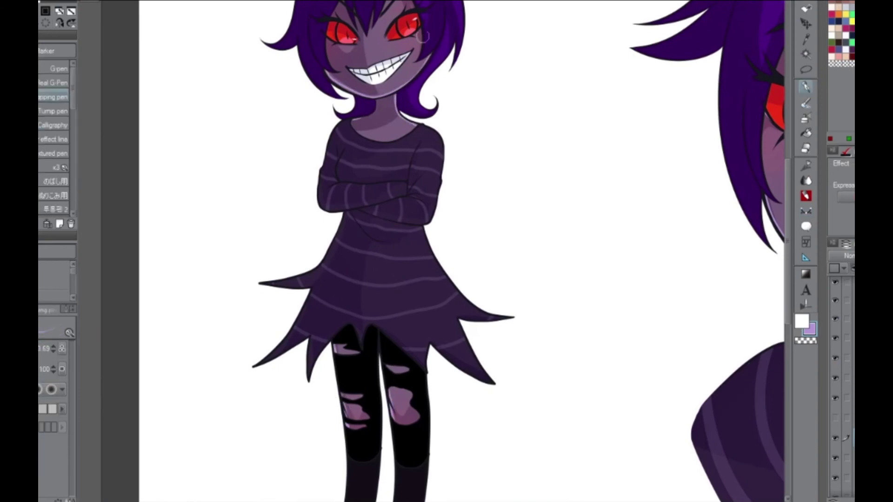
Set the highlight layer's blending mode to Glow dodge and soften both figures' skin highlights with transparent colour and blending.
click(842, 256)
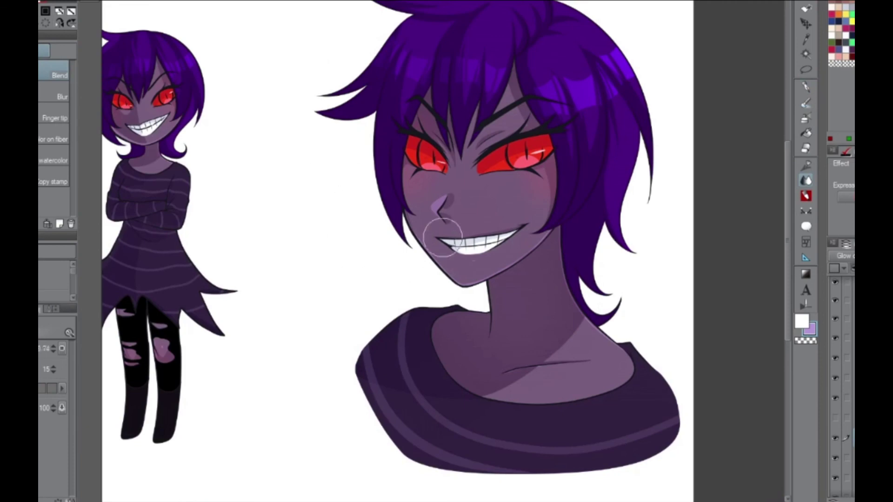
click(801, 342)
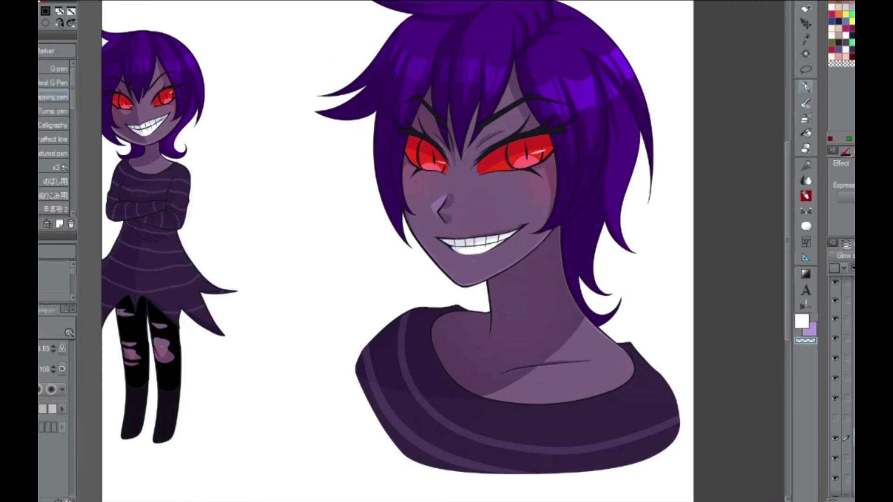
click(806, 180)
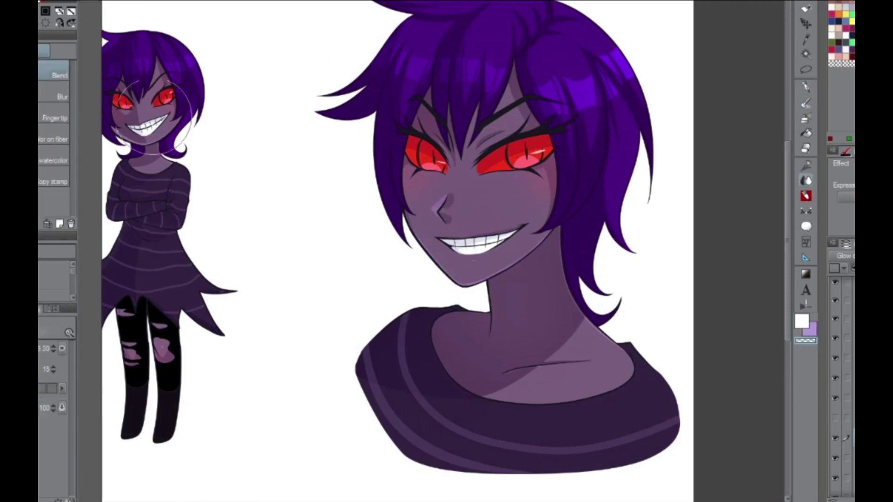
mouse_move(665, 172)
mouse_down()
mouse_move(765, 168)
mouse_move(765, 191)
mouse_up()
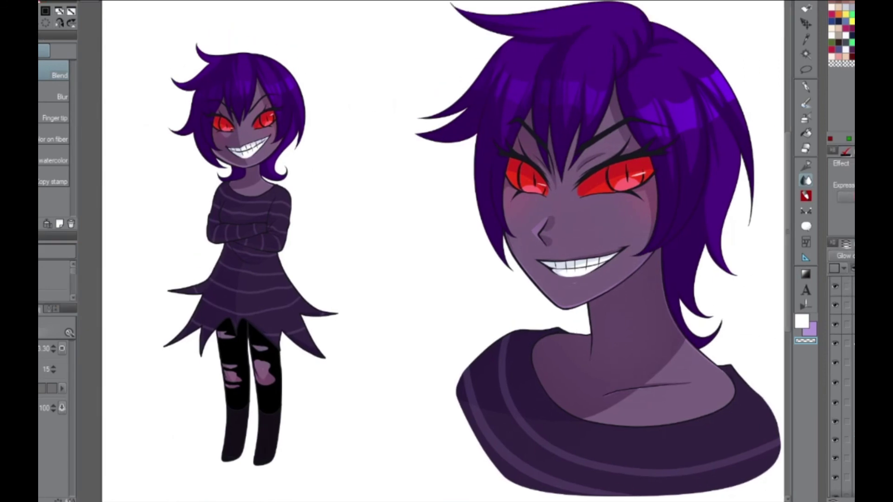
Airbrush pink over both figures' hair and blue over their lower parts, and set the colour layer's blending mode to Multiply.
key(ctrl+0)
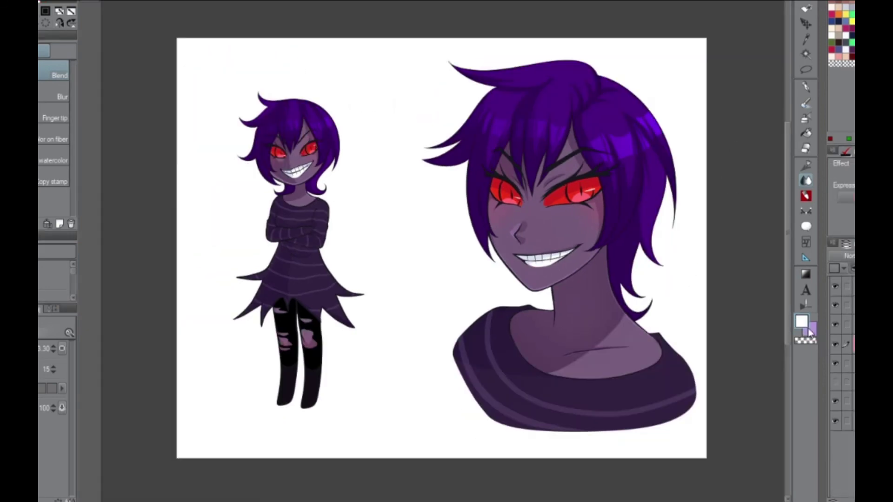
click(806, 118)
mouse_move(419, 93)
mouse_down()
mouse_move(604, 116)
mouse_move(302, 140)
mouse_up()
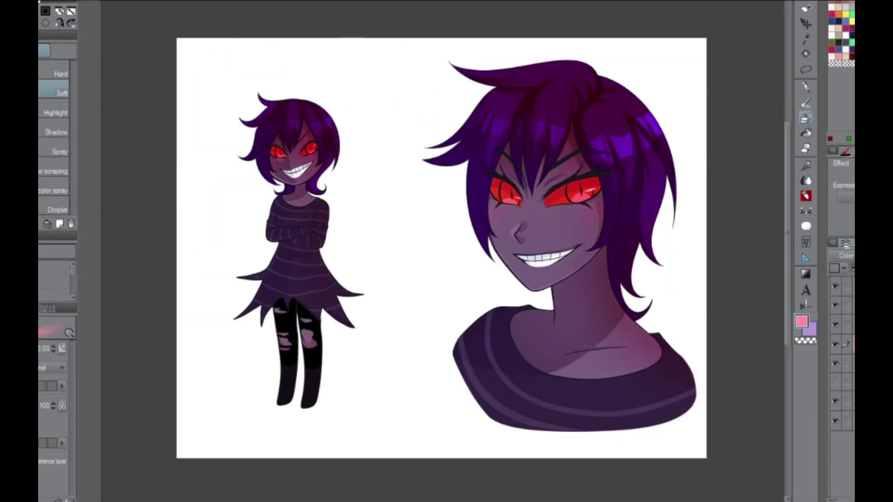
key(ctrl+z)
mouse_move(512, 209)
mouse_down()
mouse_move(491, 307)
mouse_move(302, 279)
mouse_up()
click(806, 341)
mouse_move(289, 121)
mouse_down()
mouse_move(358, 119)
mouse_move(326, 232)
mouse_up()
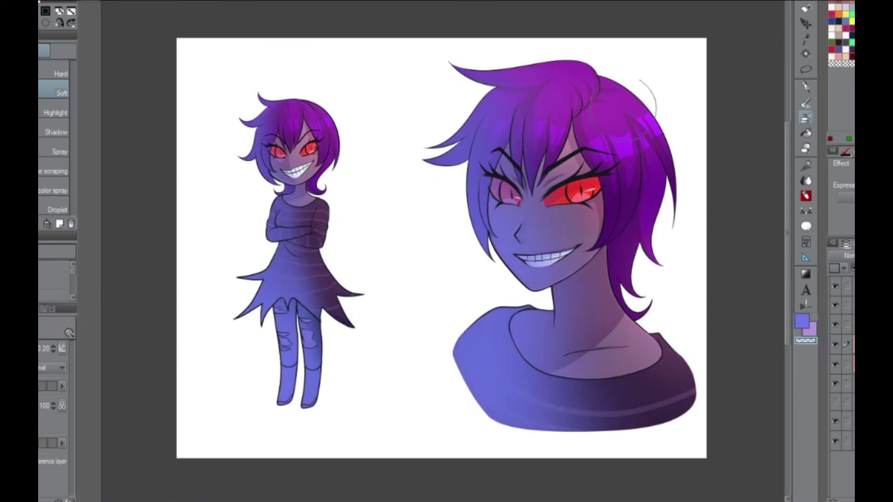
drag(526, 140, 612, 398)
click(845, 255)
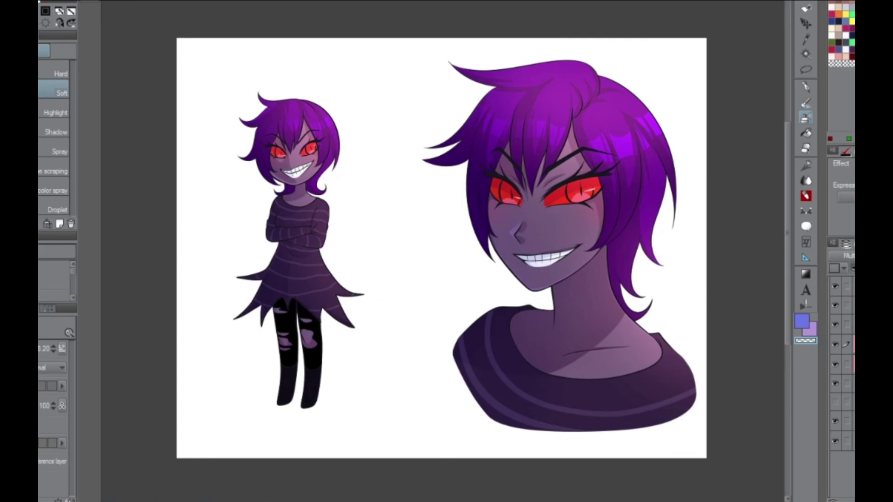
Add a new layer and airbrush a soft pinkish-red glow over both figures' eyes.
key(ctrl+shift+n)
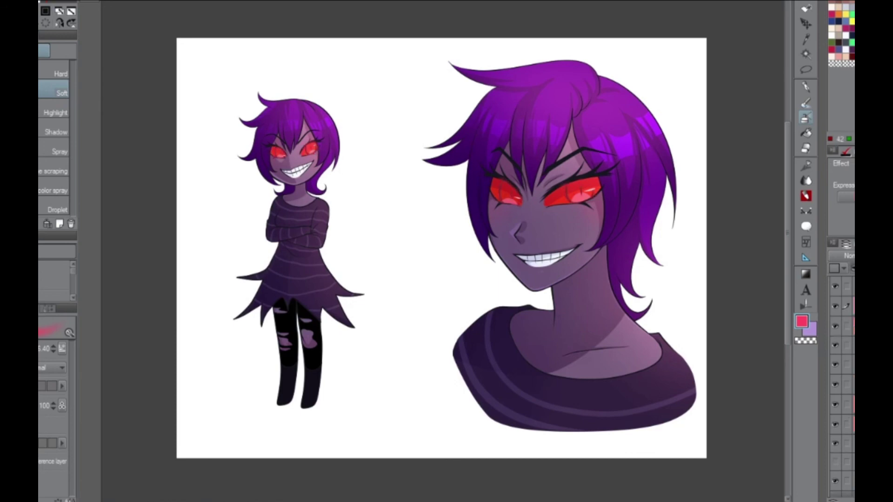
click(838, 42)
click(846, 42)
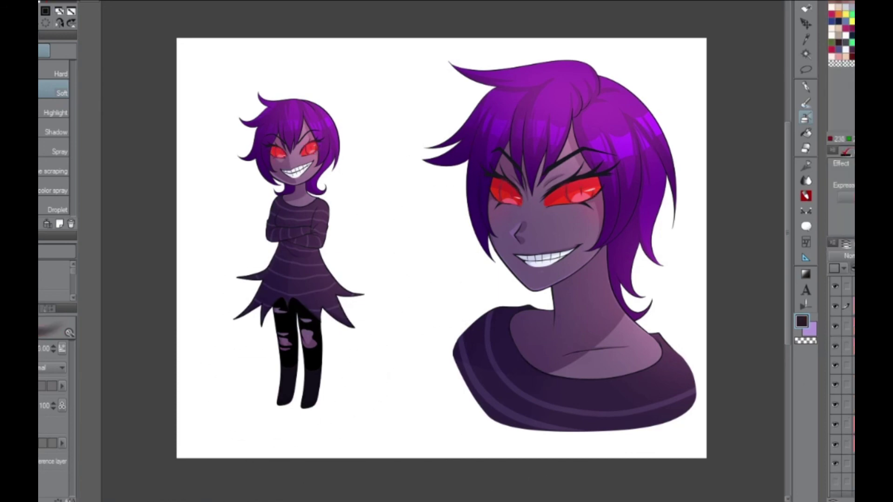
Hand-letter the name "Gengar" in dark purple between the two figures' heads with the mapping pen.
key(p)
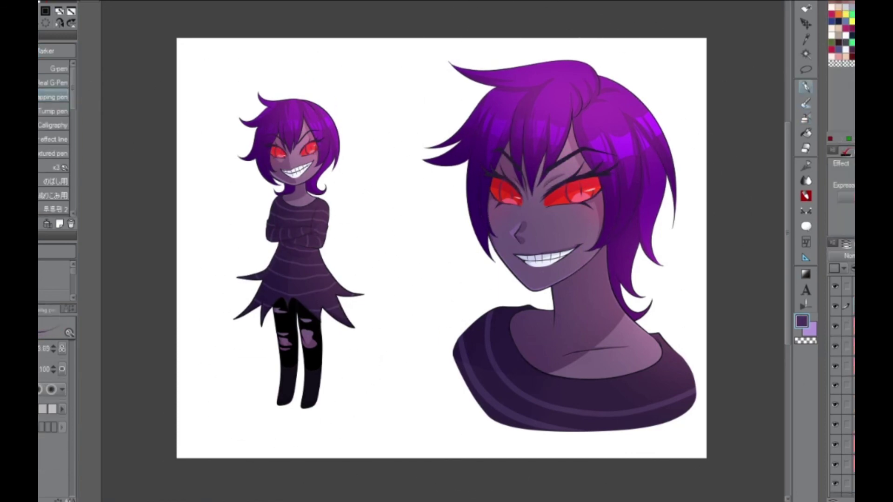
drag(360, 94, 391, 123)
drag(393, 118, 425, 123)
drag(419, 83, 442, 59)
Draw a female symbol beneath the name, redoing its circle, stem and crossbar strokes as needed.
drag(399, 164, 364, 190)
drag(372, 161, 418, 221)
key(ctrl+z)
drag(365, 191, 400, 164)
drag(393, 209, 402, 279)
drag(370, 242, 421, 230)
key(ctrl+z)
key(ctrl+z)
drag(390, 170, 402, 283)
drag(370, 242, 421, 230)
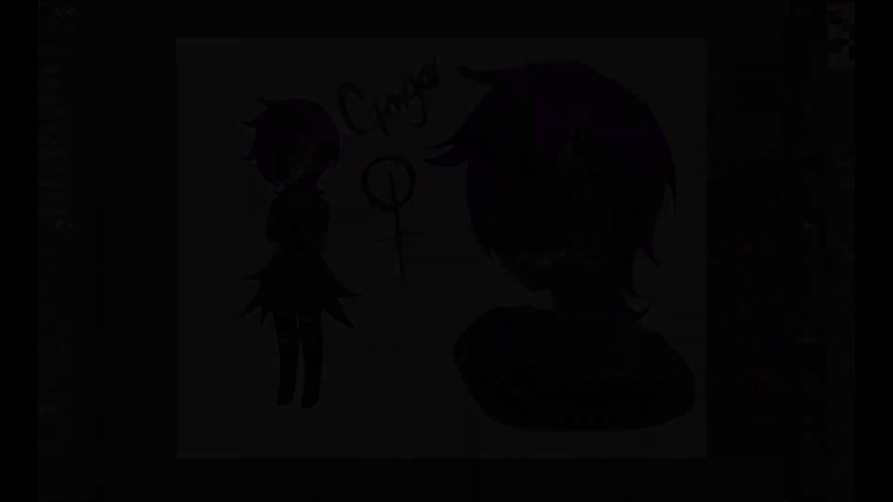